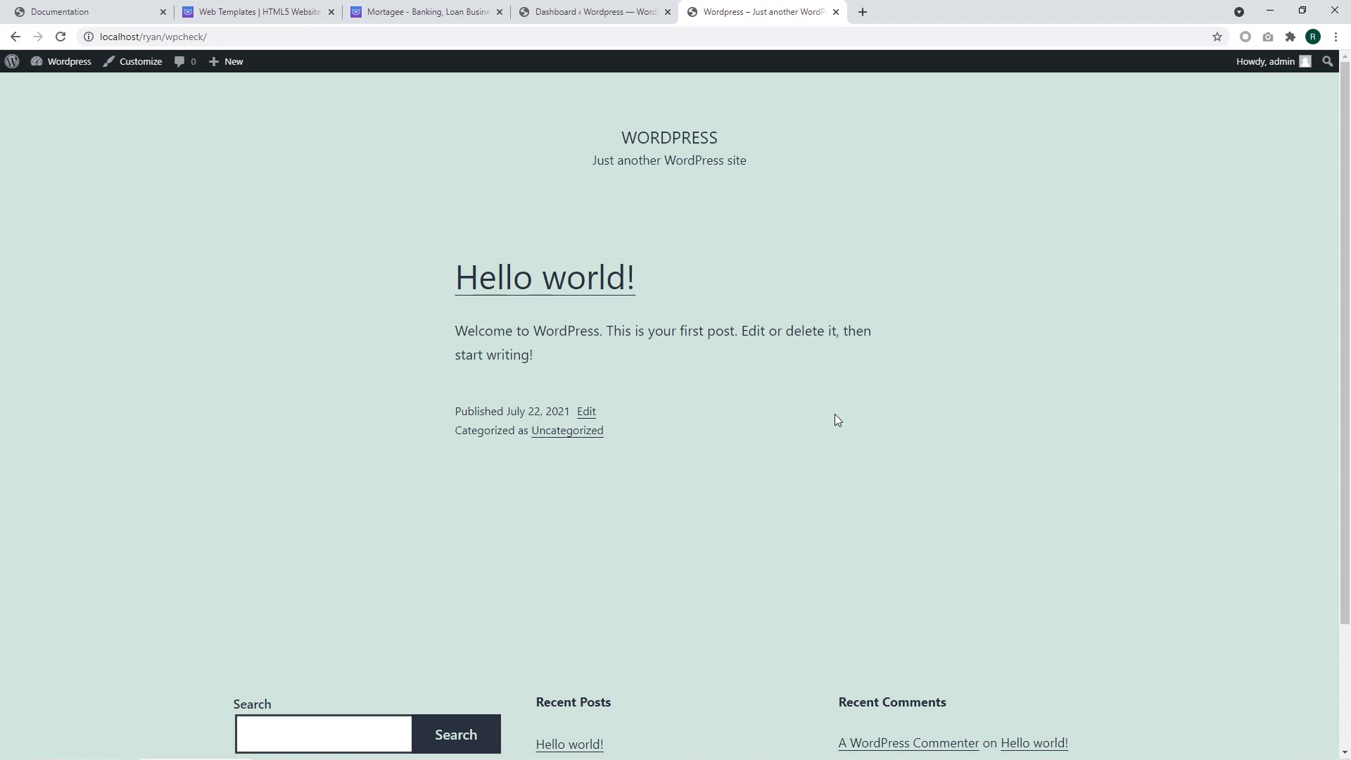
Step: Open the page for adding new themes in the WordPress dashboard
left_click(615, 15)
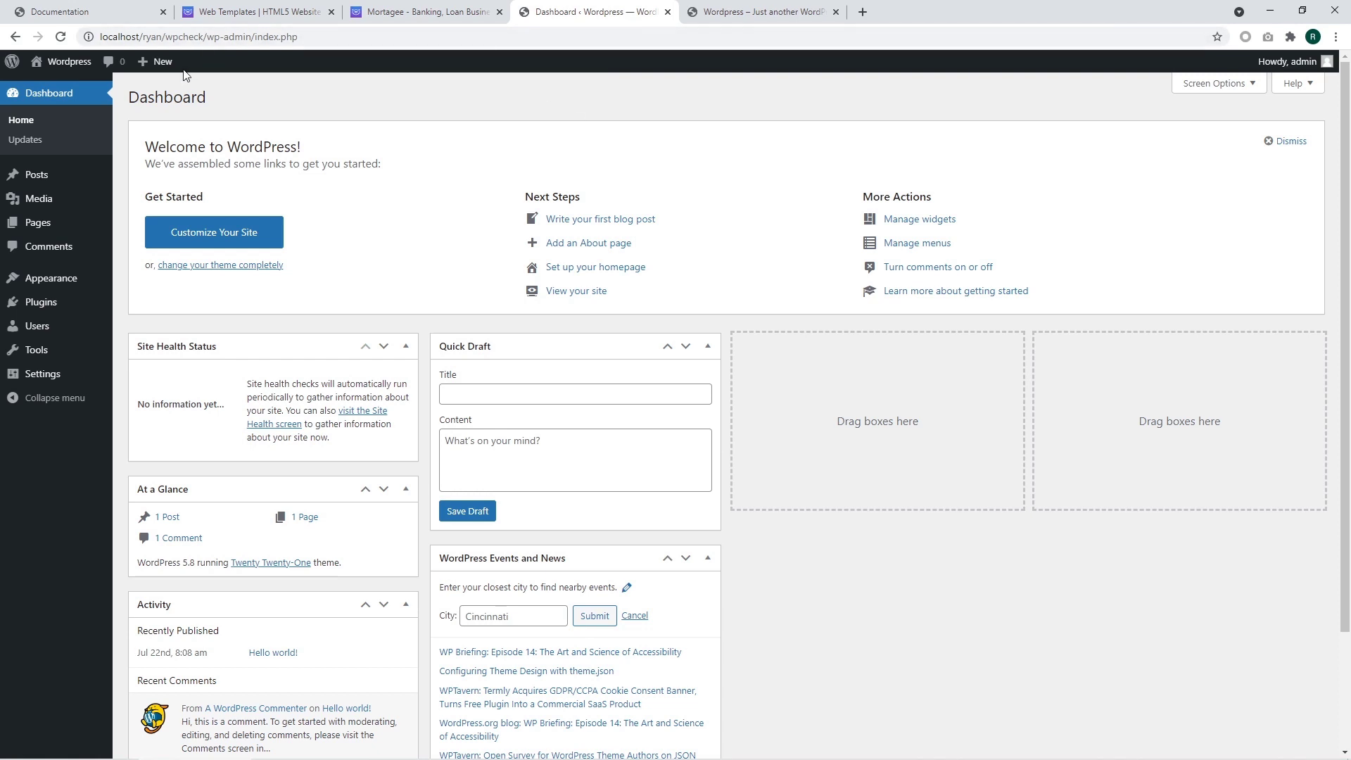
mouse_move(37, 286)
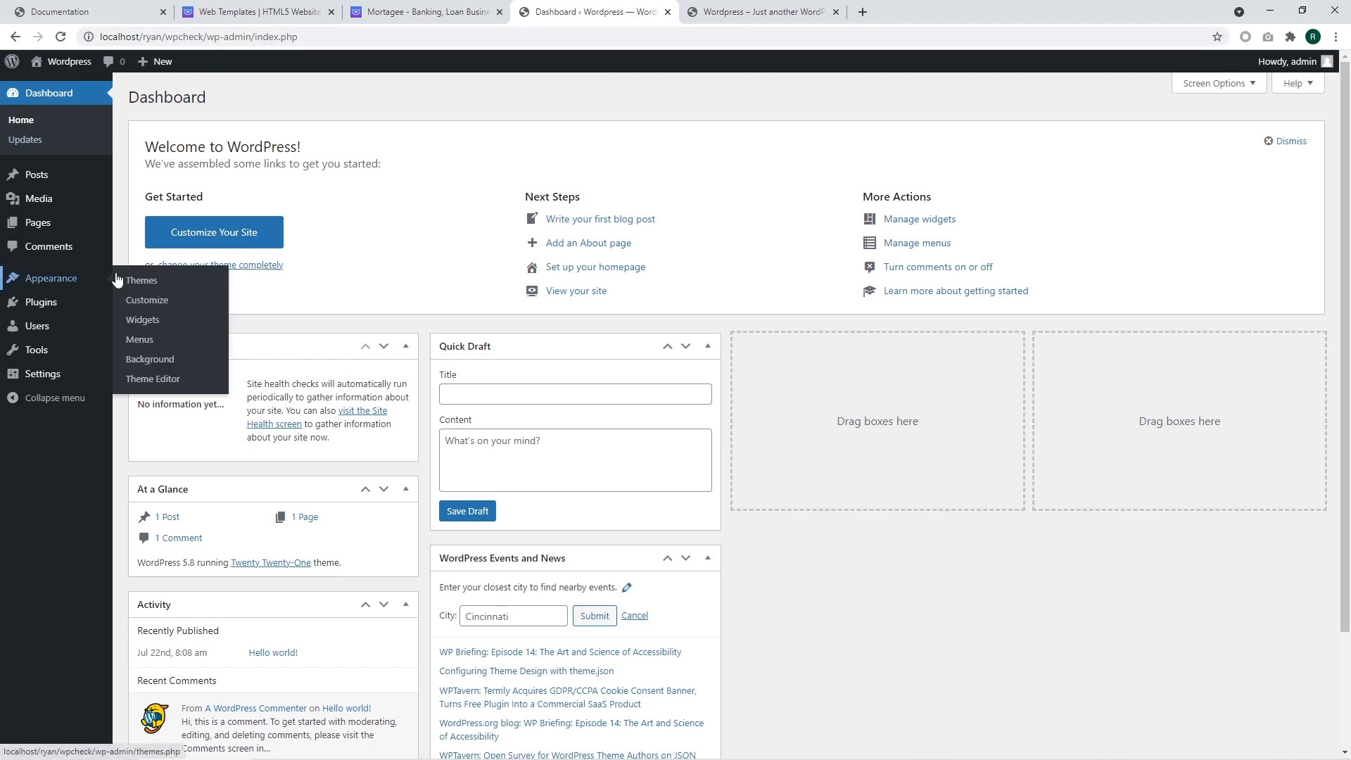
left_click(139, 281)
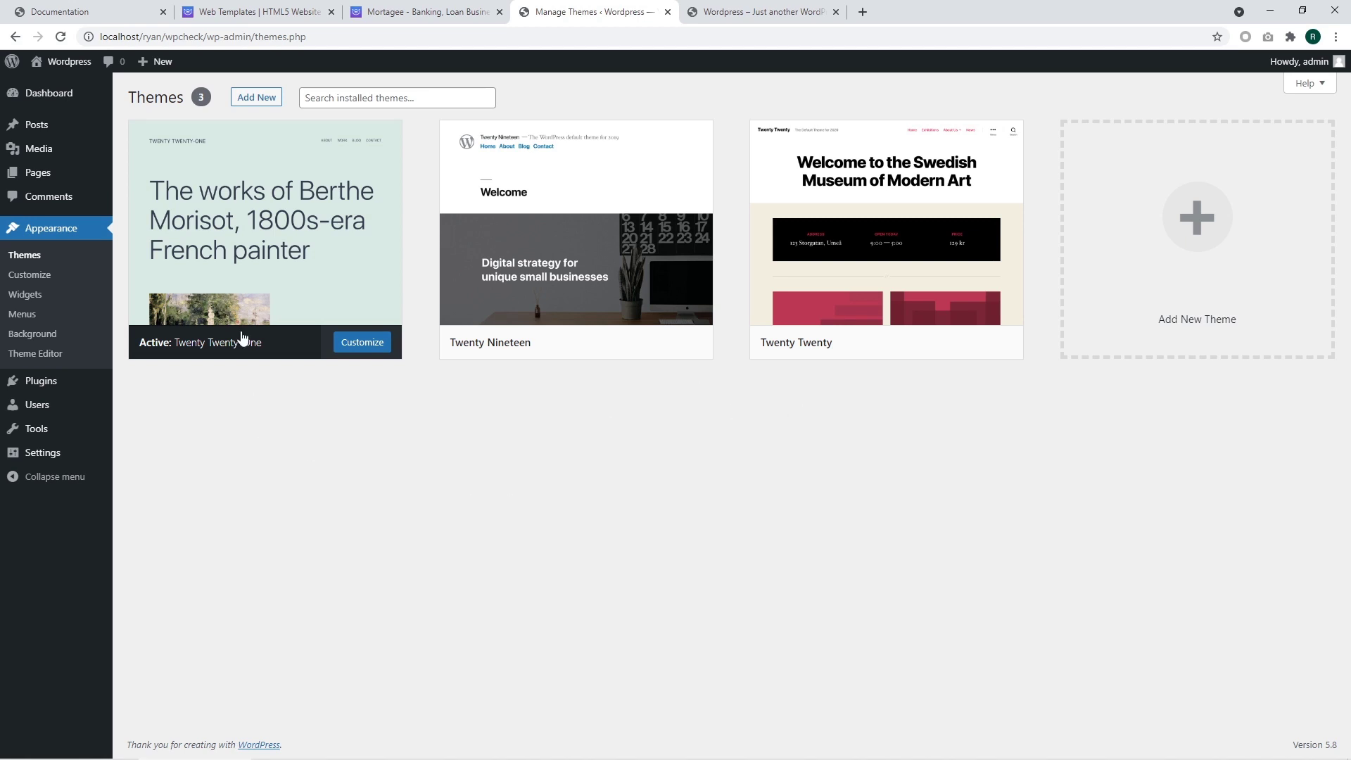
left_click(254, 104)
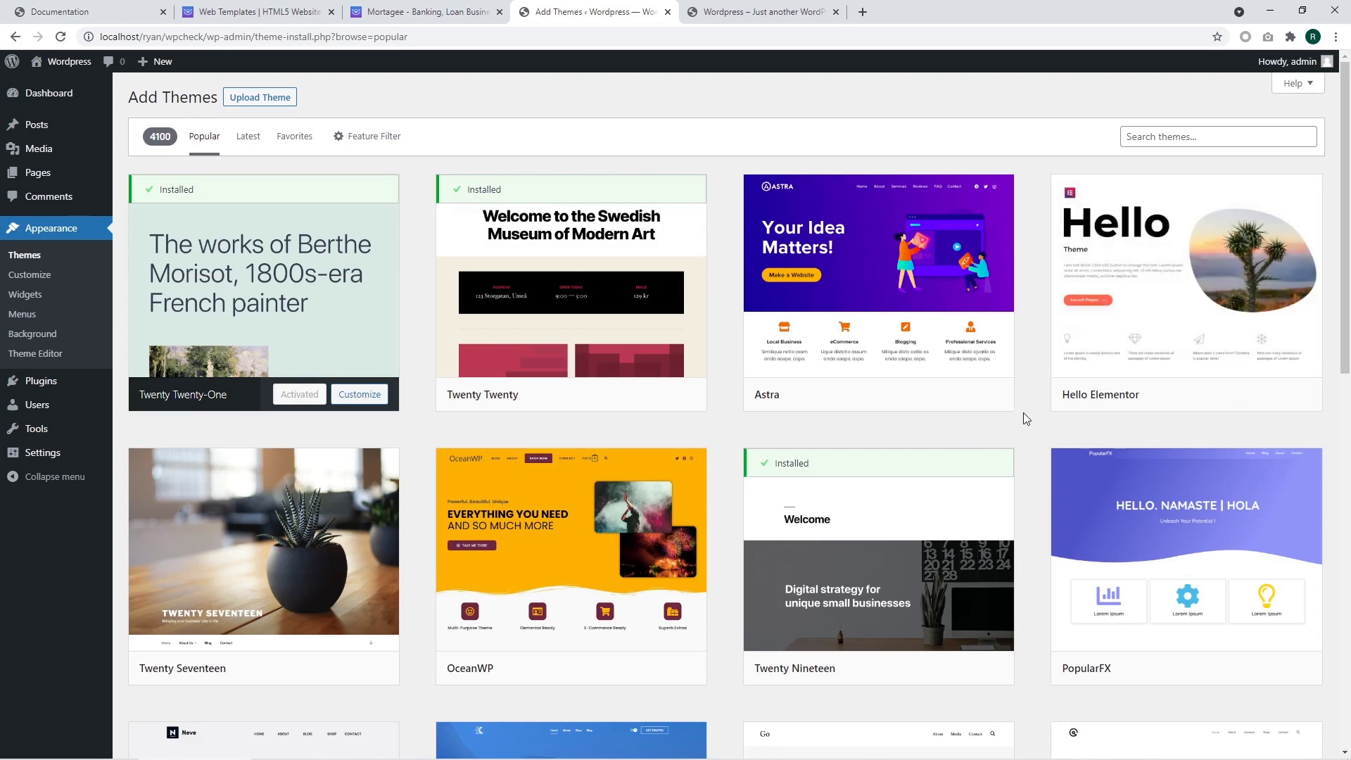
Step: Find the Go theme among the popular themes and install it
scroll(1026, 418, "down", 3)
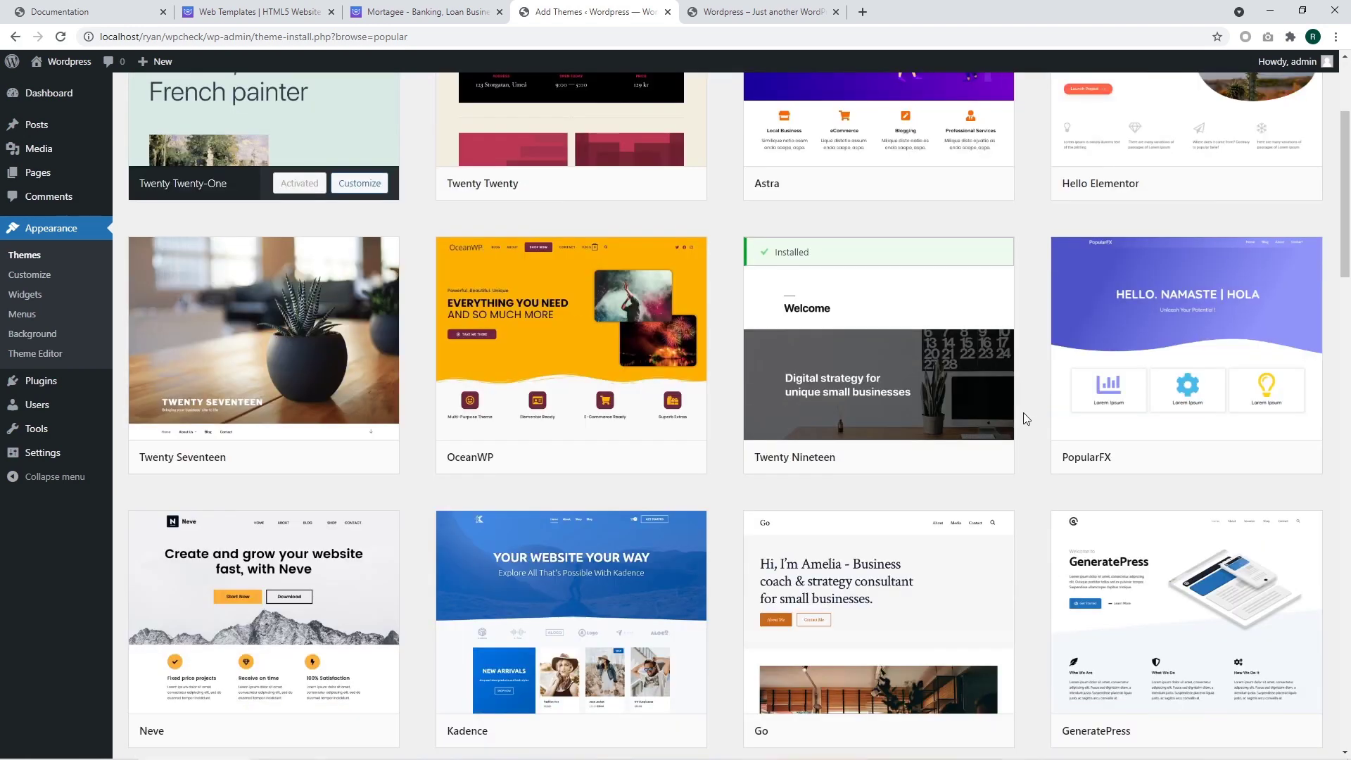
scroll(1026, 417, "down", 2)
scroll(1025, 418, "down", 2)
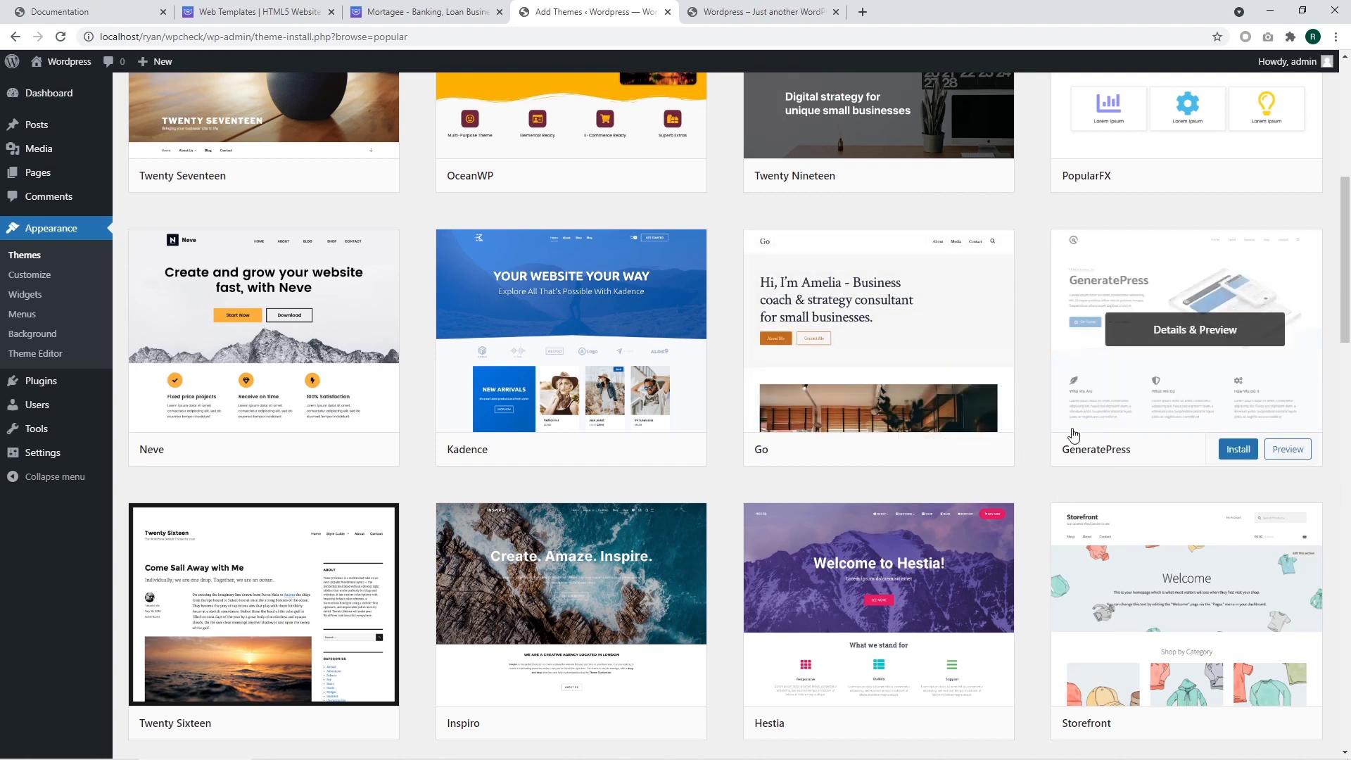
mouse_move(838, 330)
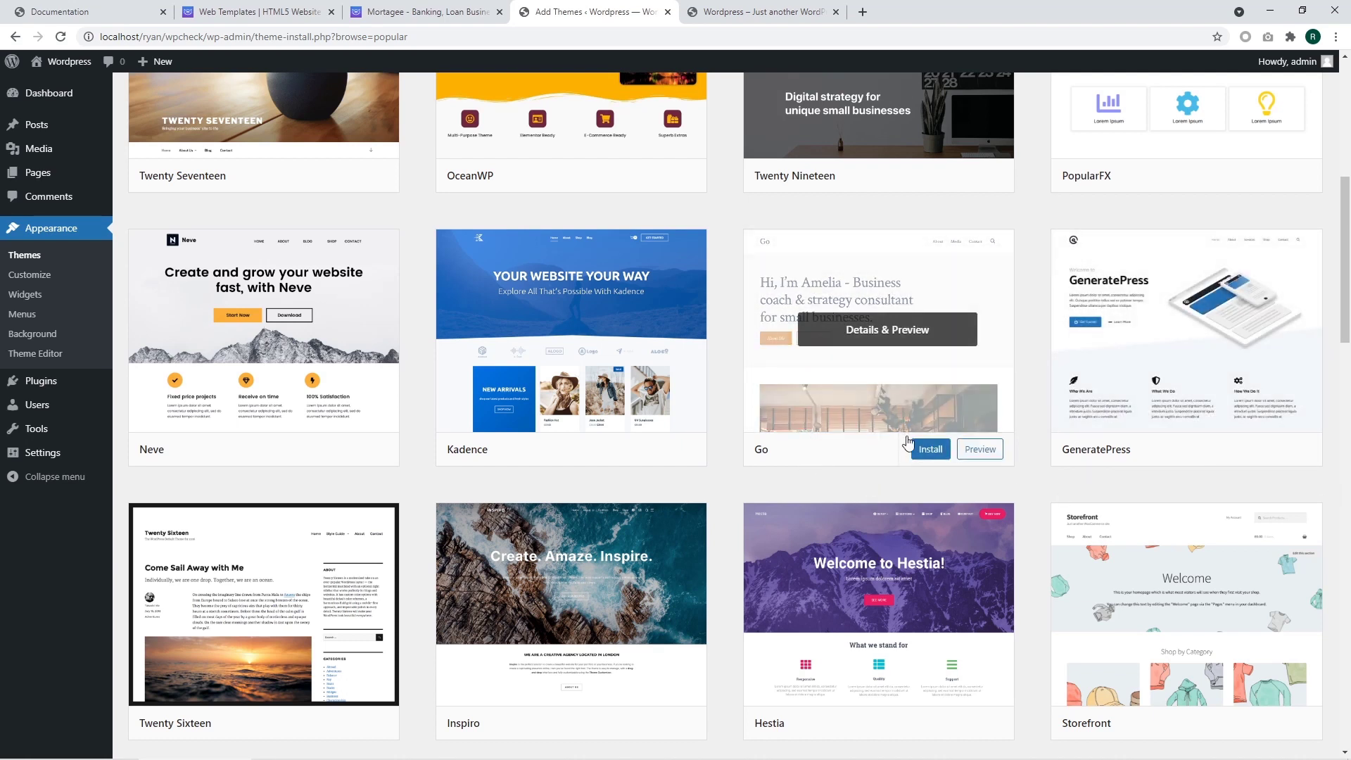
mouse_move(914, 449)
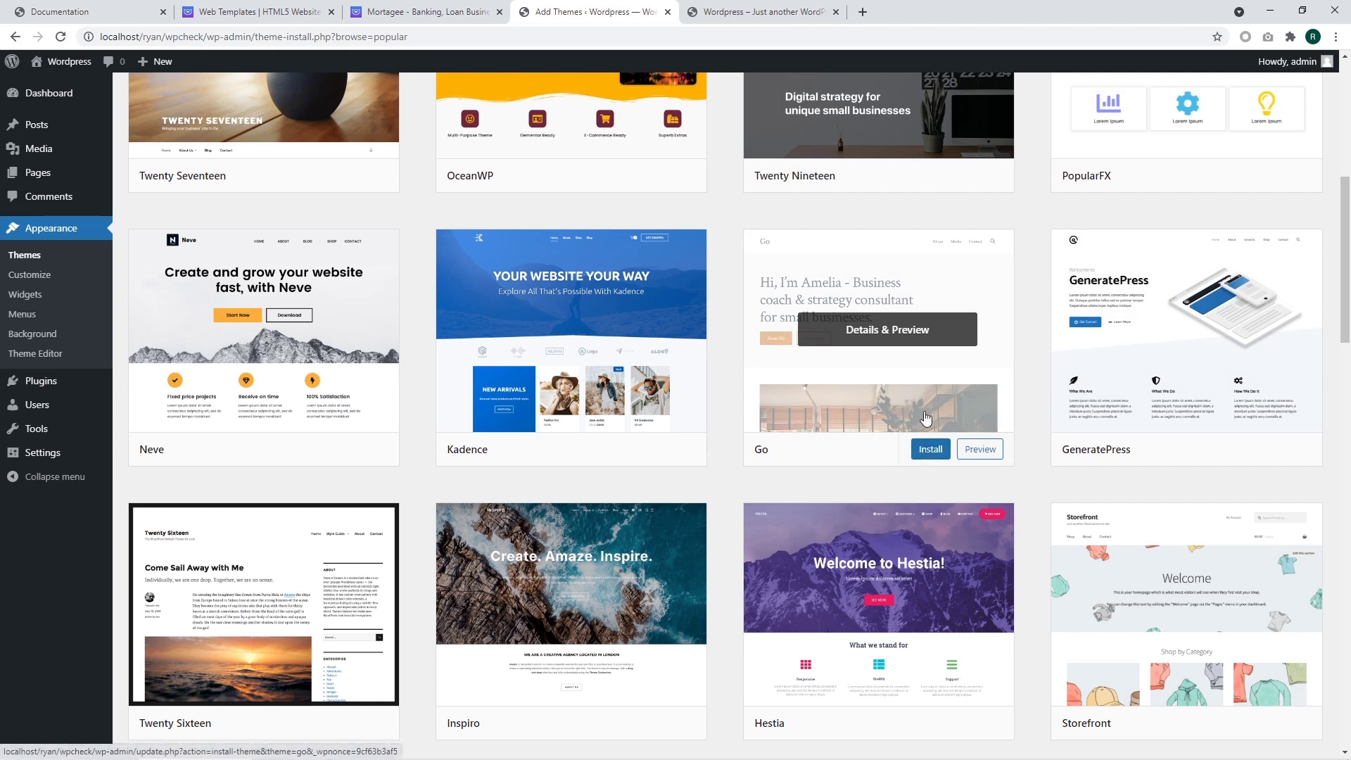
left_click(930, 450)
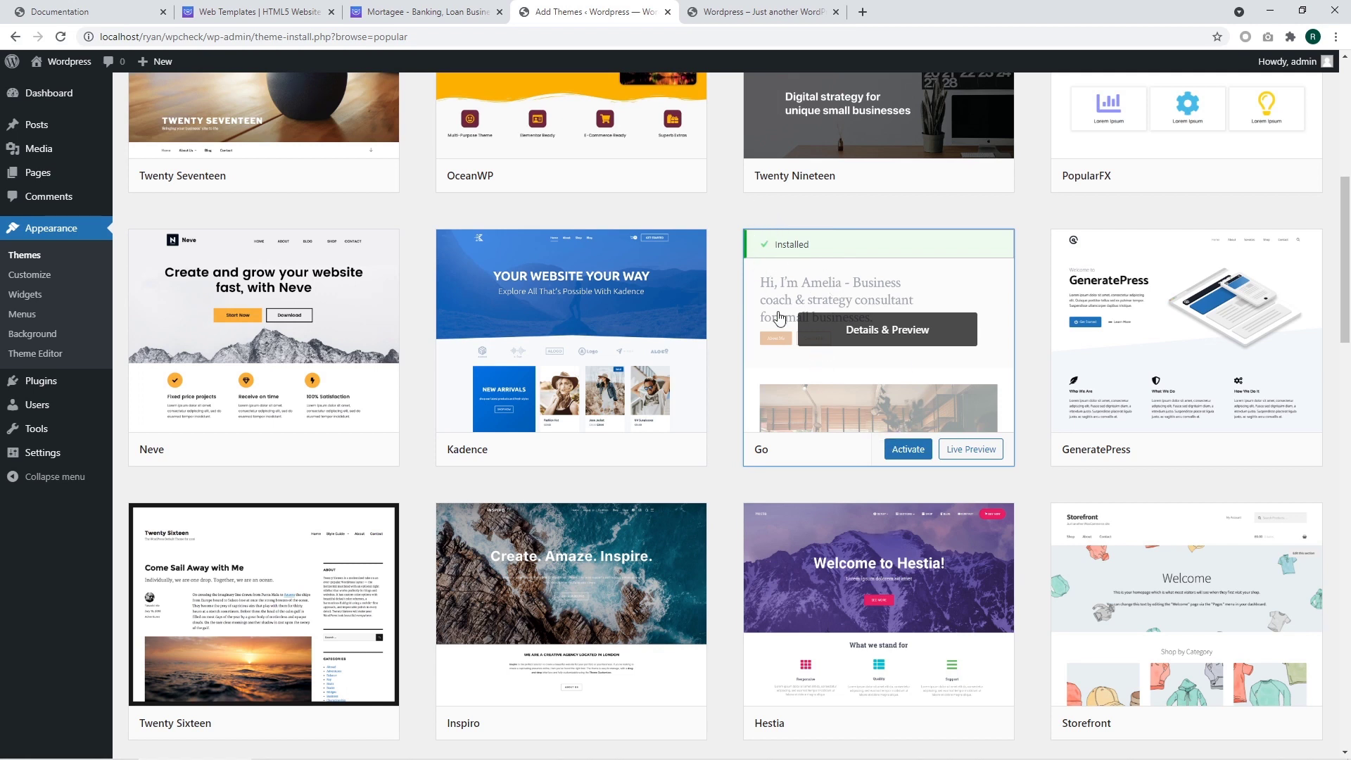
Step: Activate the Go theme and reload the site's front page to check its new look
left_click(900, 451)
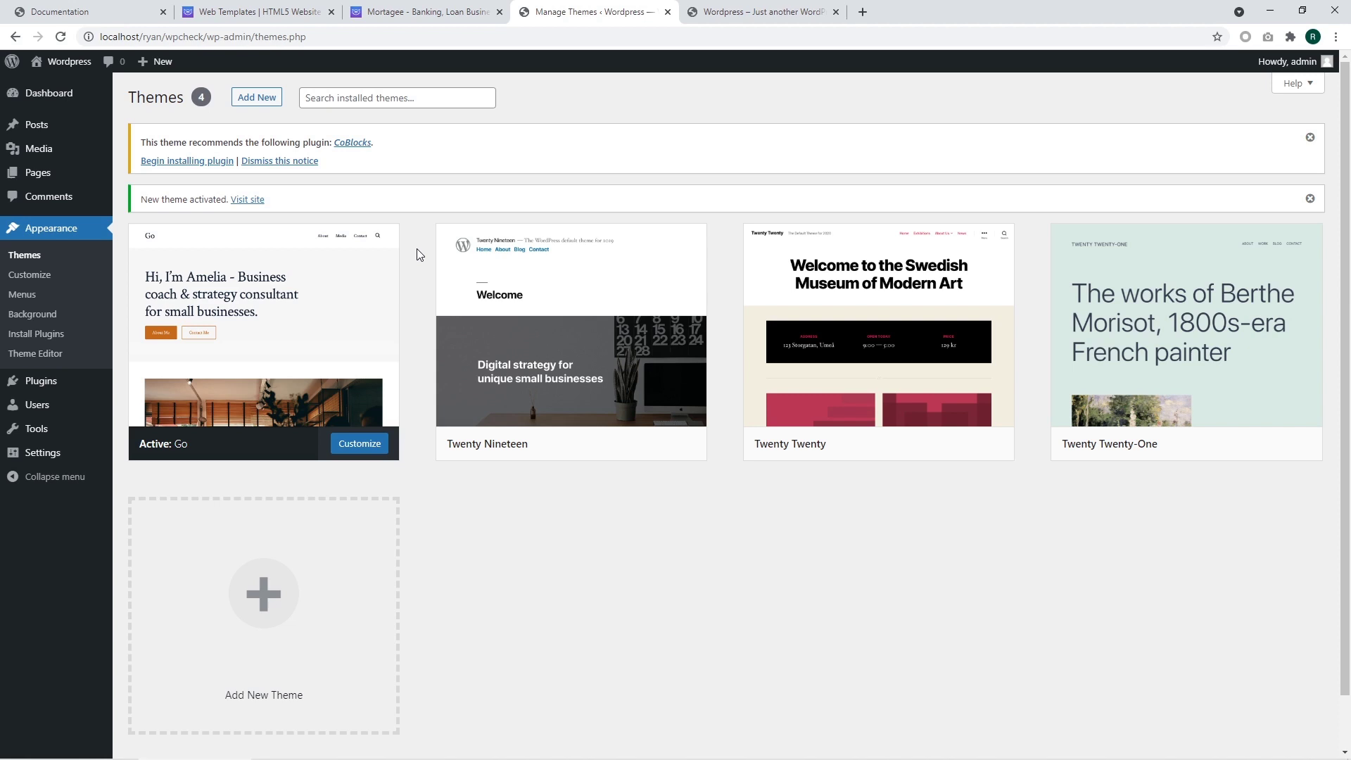
left_click(742, 10)
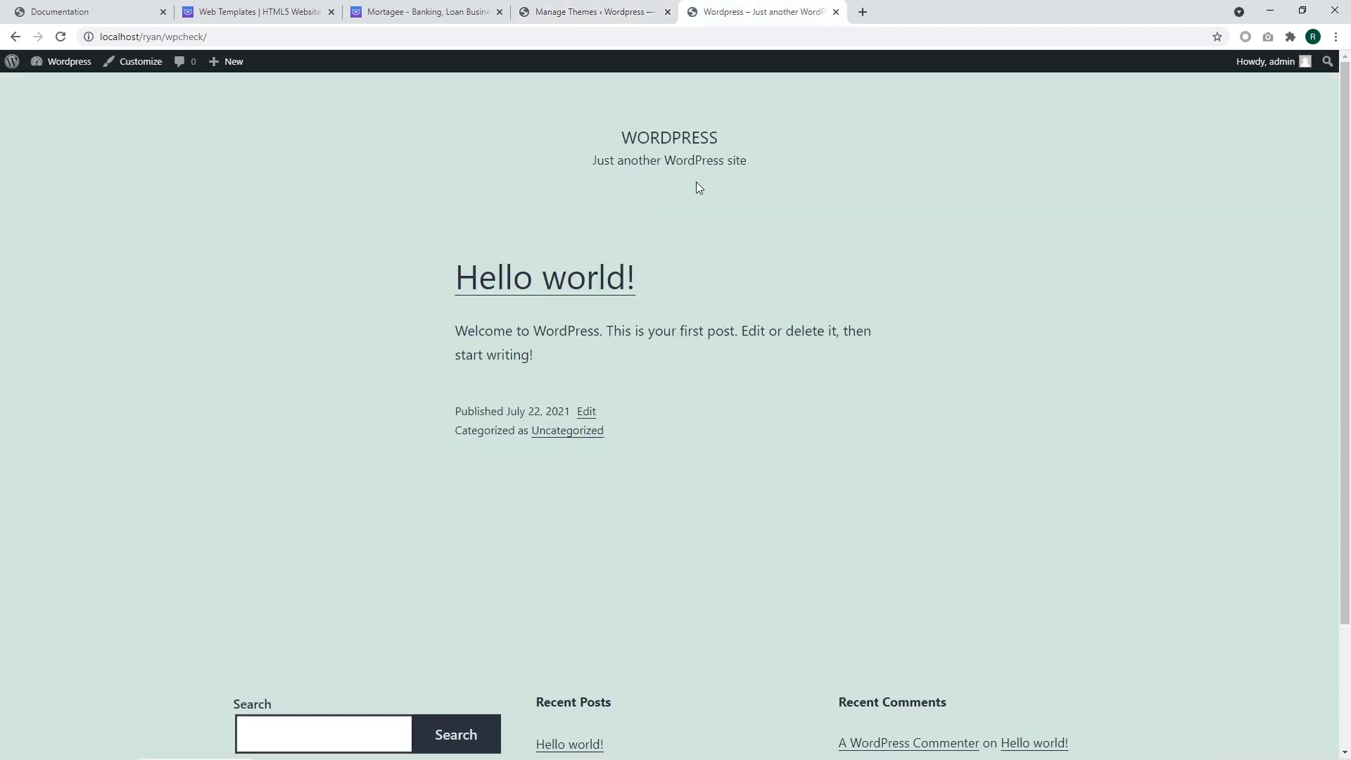
key("F5")
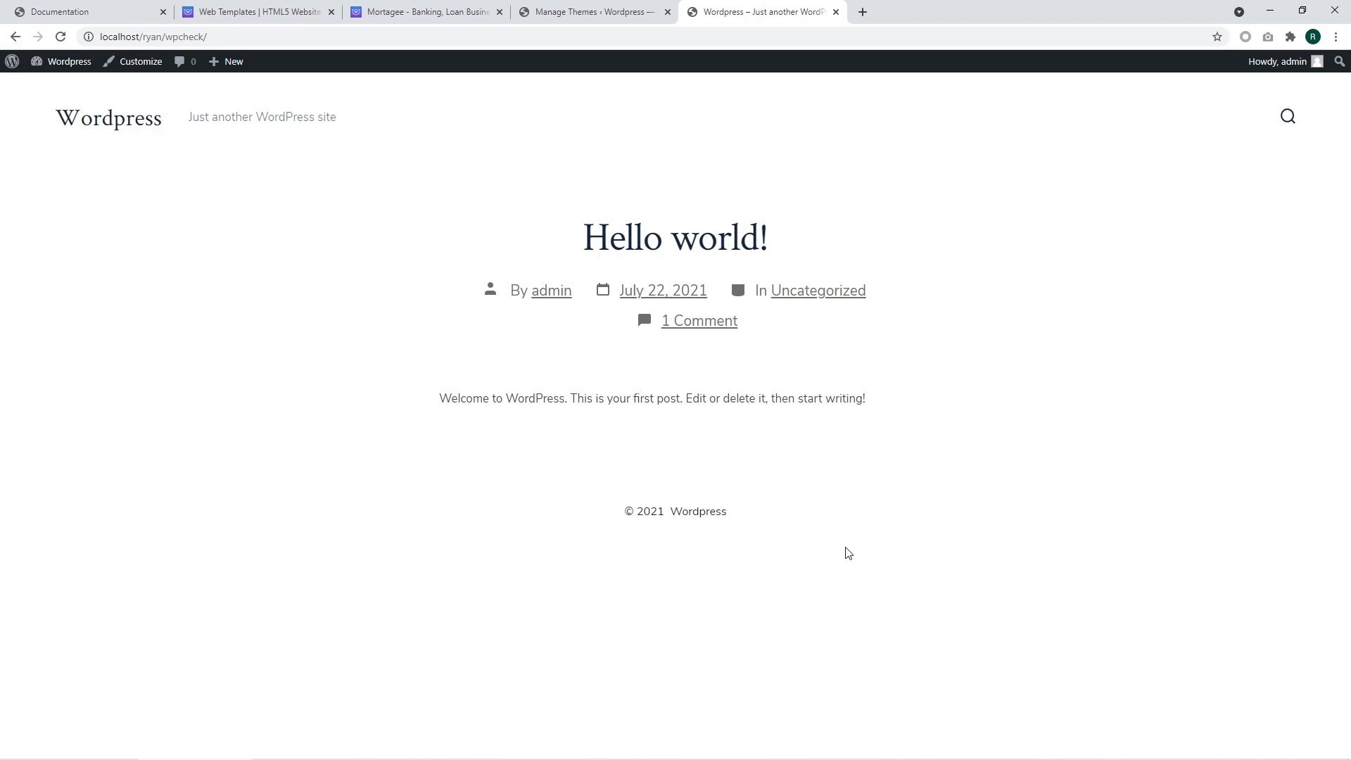
Step: Look over the trending templates on the TemplateMonster home page and open its WordPress themes category
left_click(274, 5)
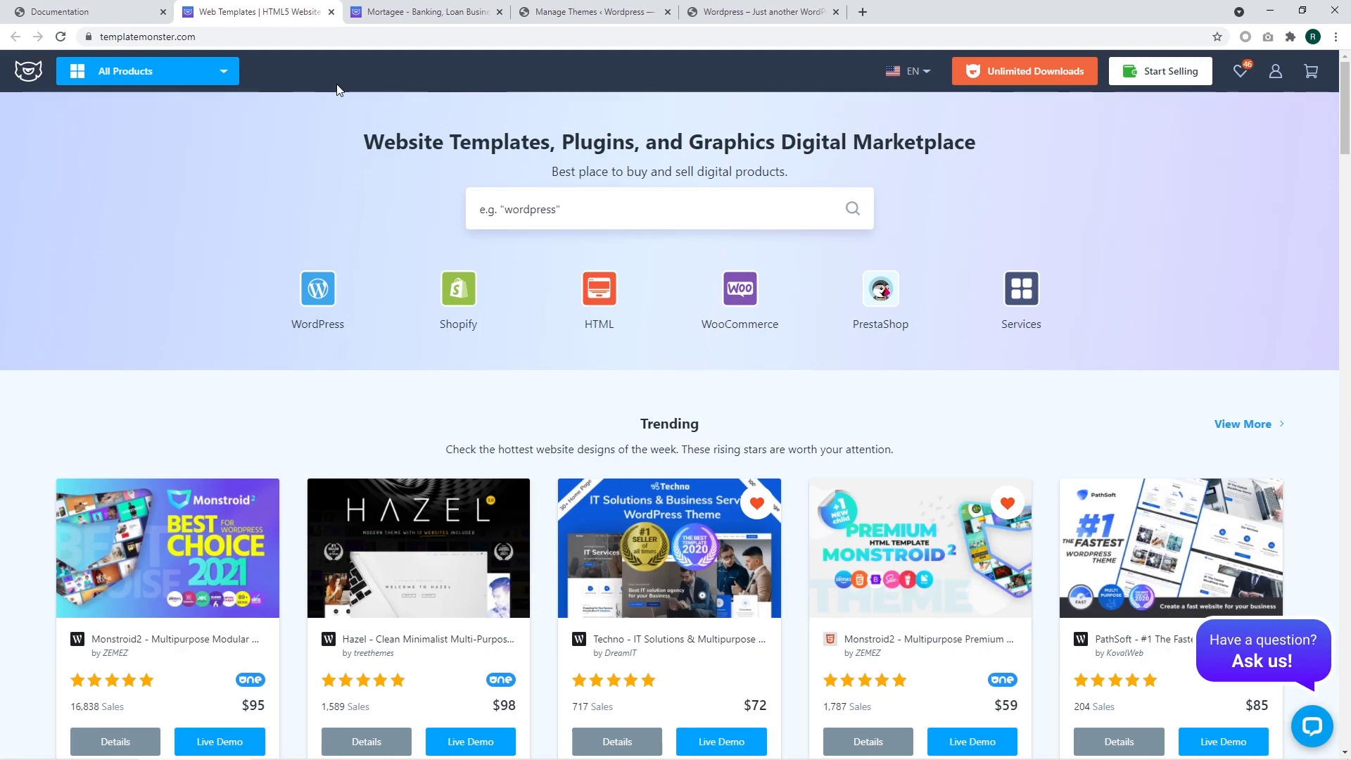
scroll(225, 268, "down", 4)
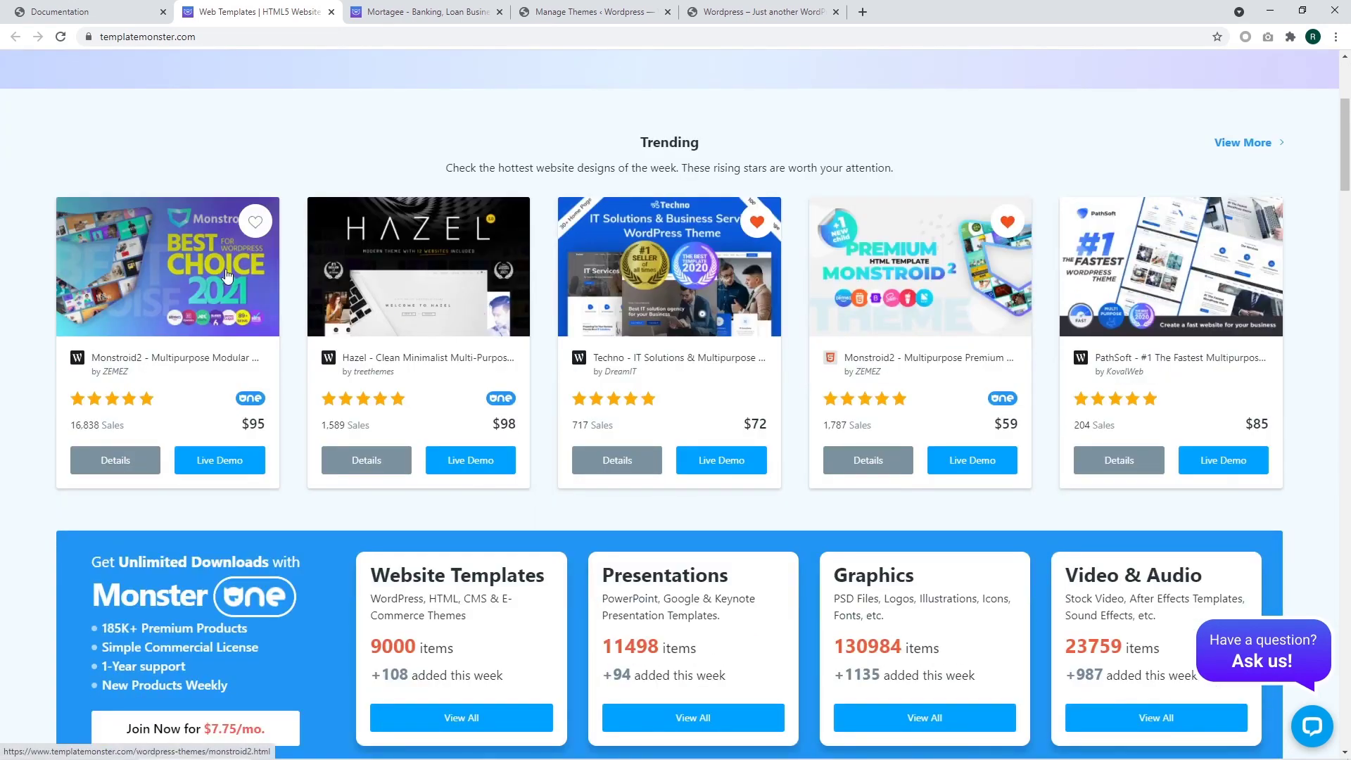
scroll(225, 273, "up", 4)
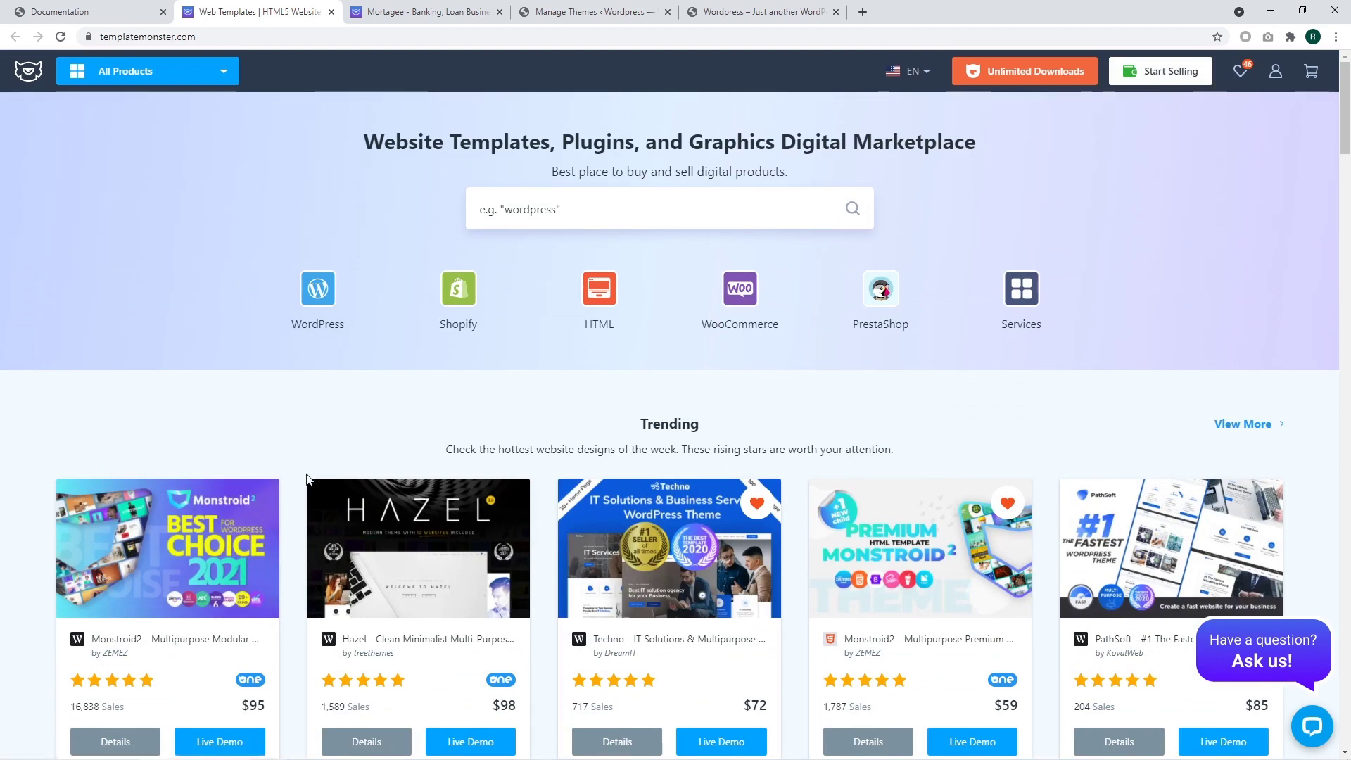
scroll(397, 408, "down", 4)
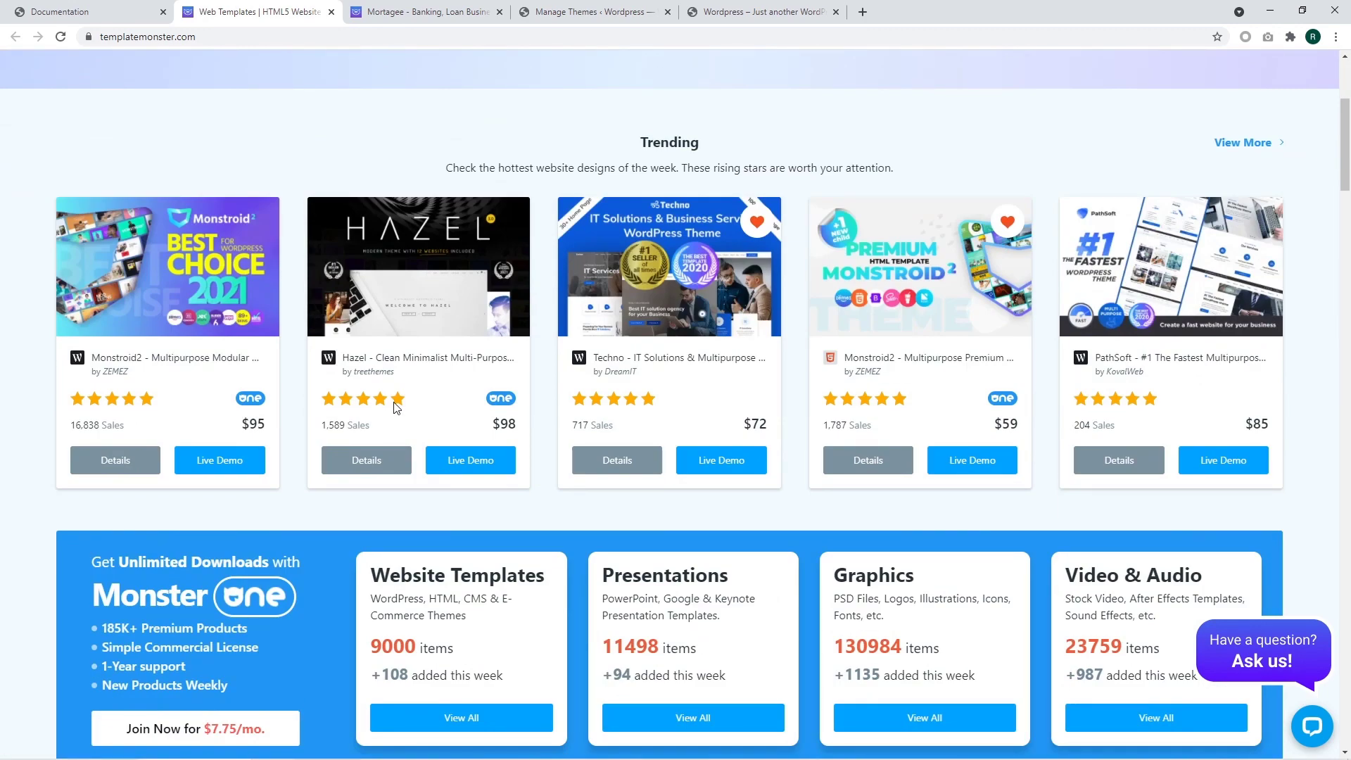
scroll(396, 408, "up", 3)
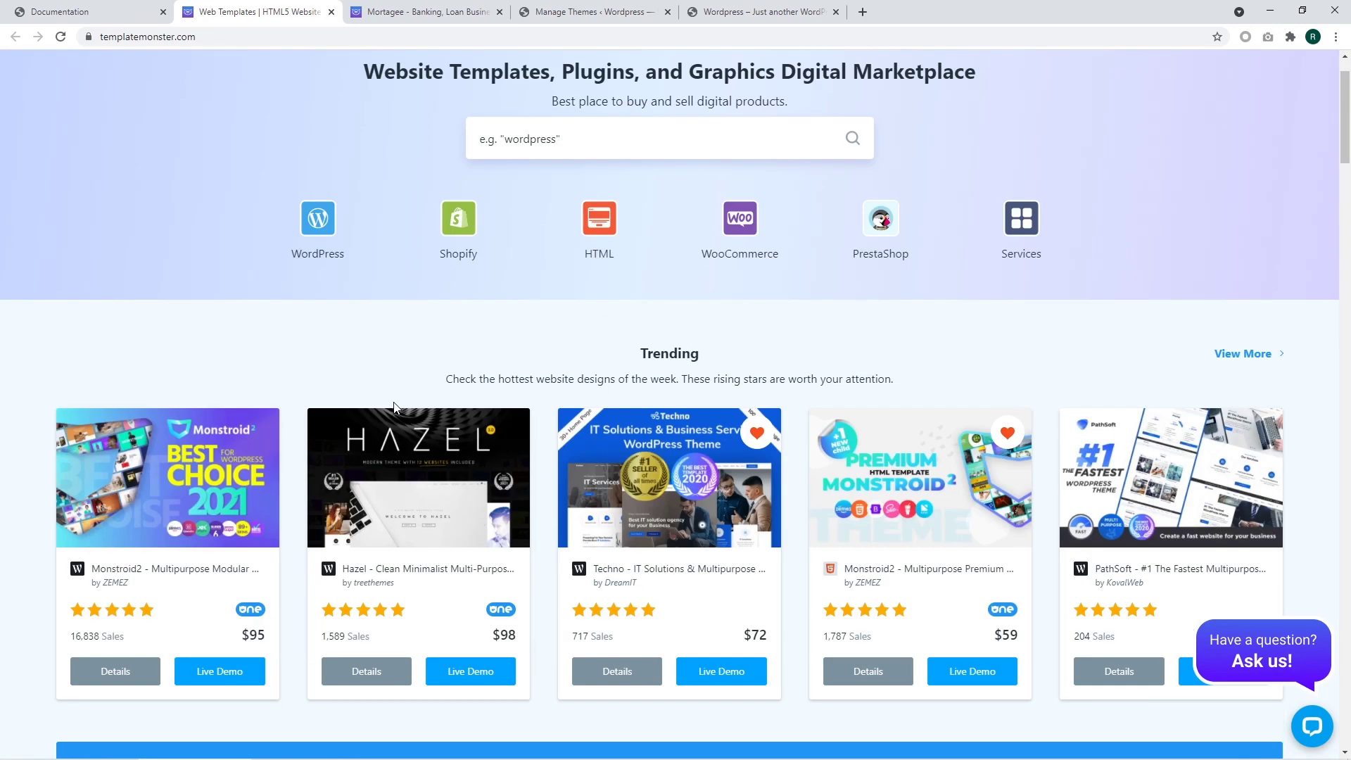
left_click(314, 211)
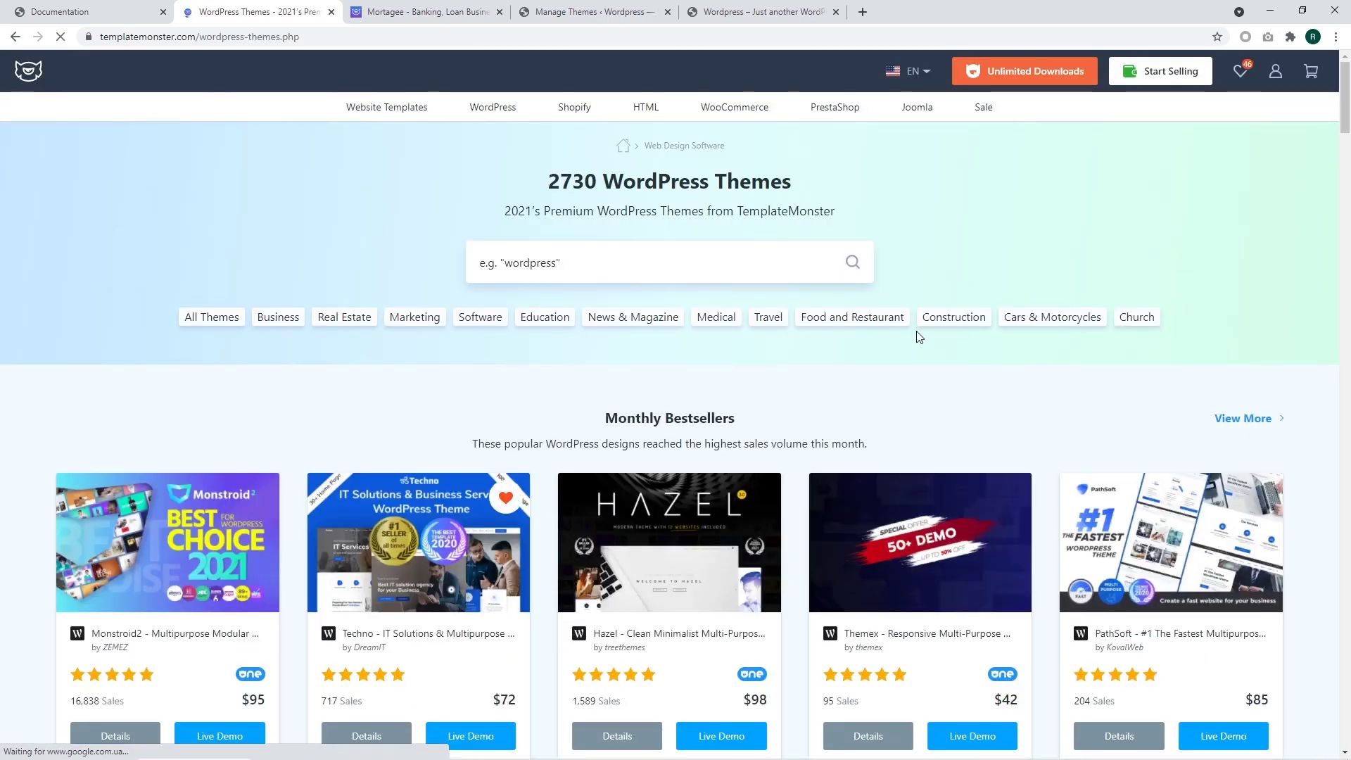
Step: Examine the WordPress theme listings, including the bestsellers, recommended, award-winning and newest themes
scroll(916, 335, "down", 10)
scroll(918, 337, "down", 7)
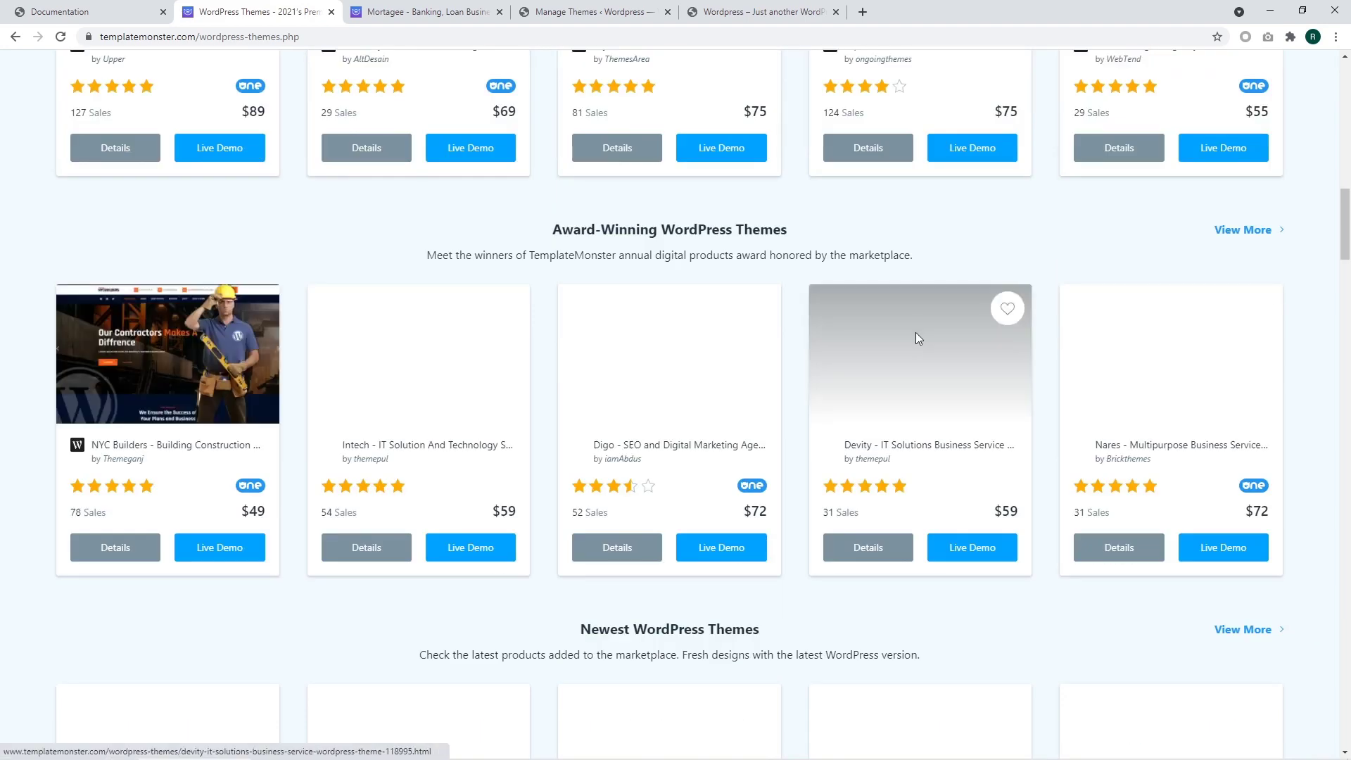
scroll(917, 339, "down", 4)
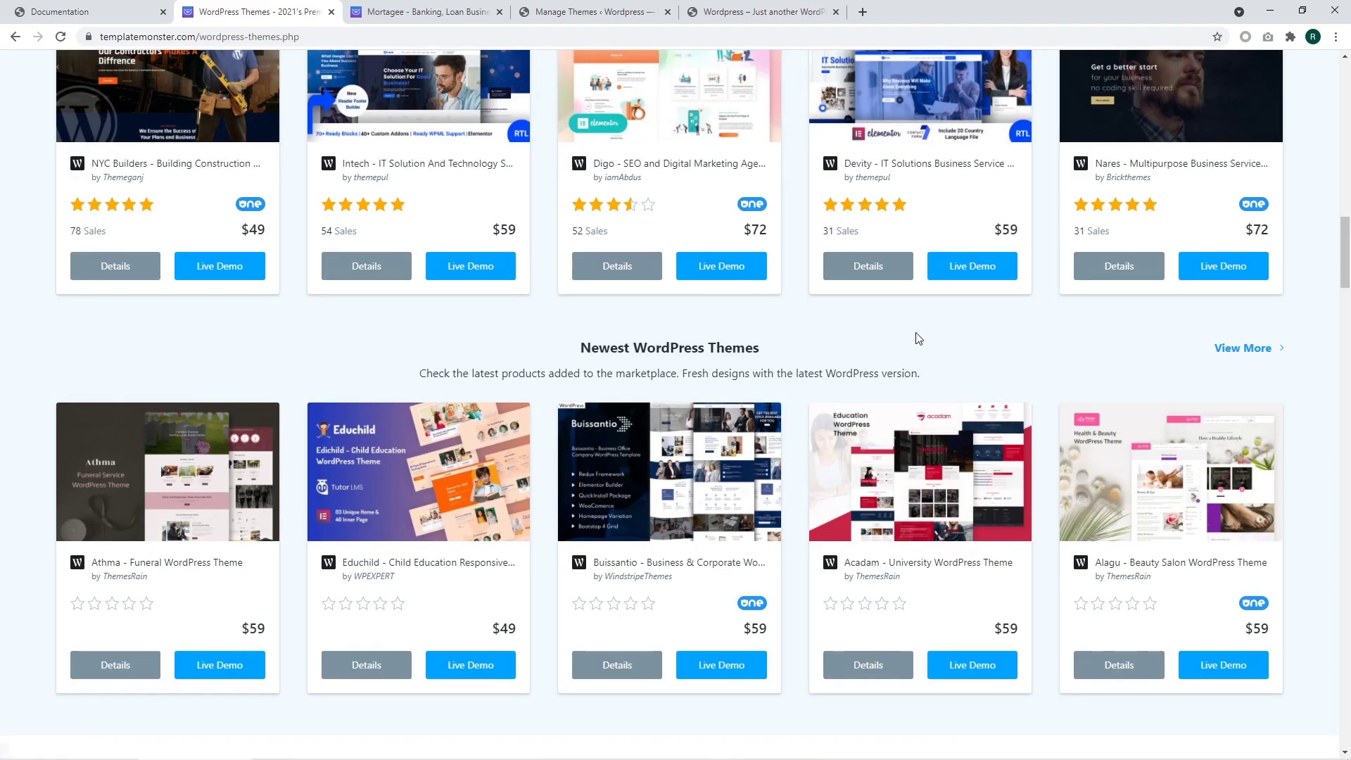
scroll(918, 338, "up", 6)
scroll(918, 339, "up", 5)
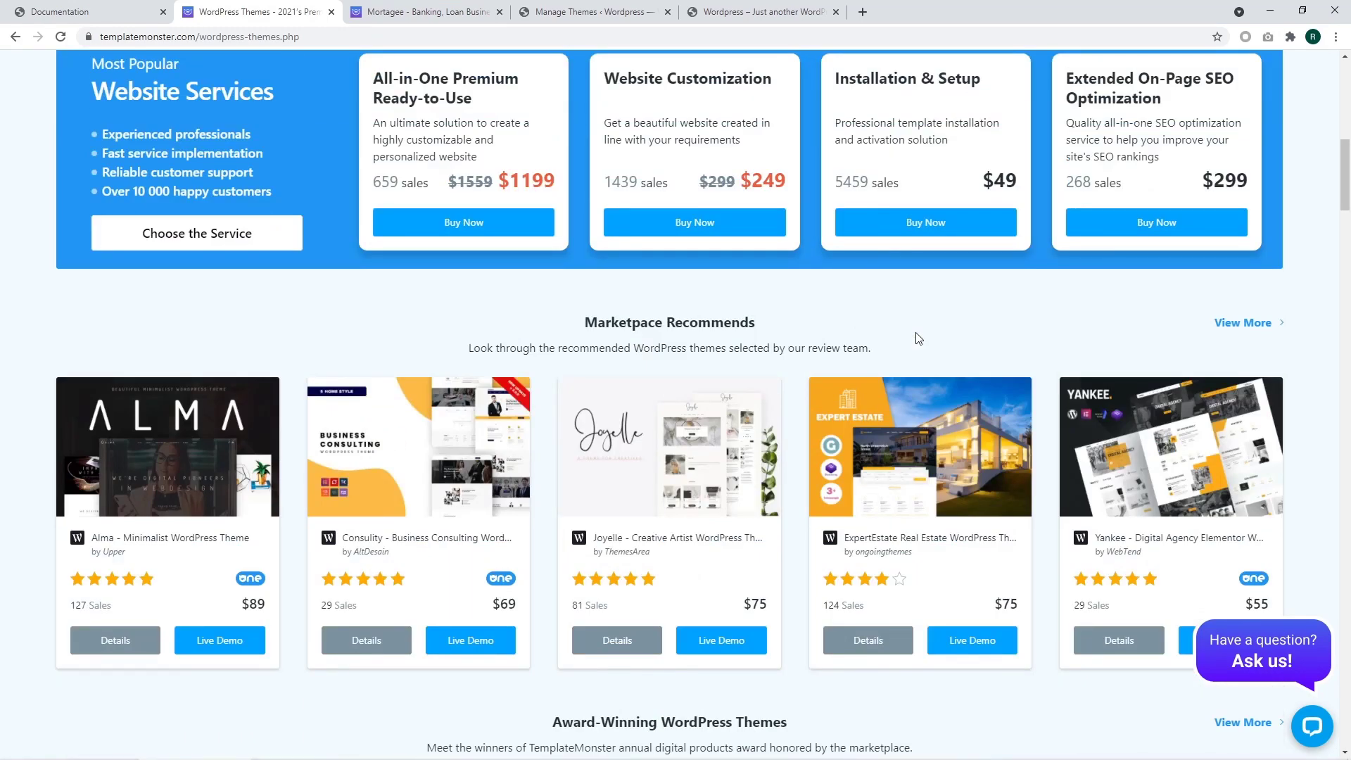
scroll(917, 339, "up", 5)
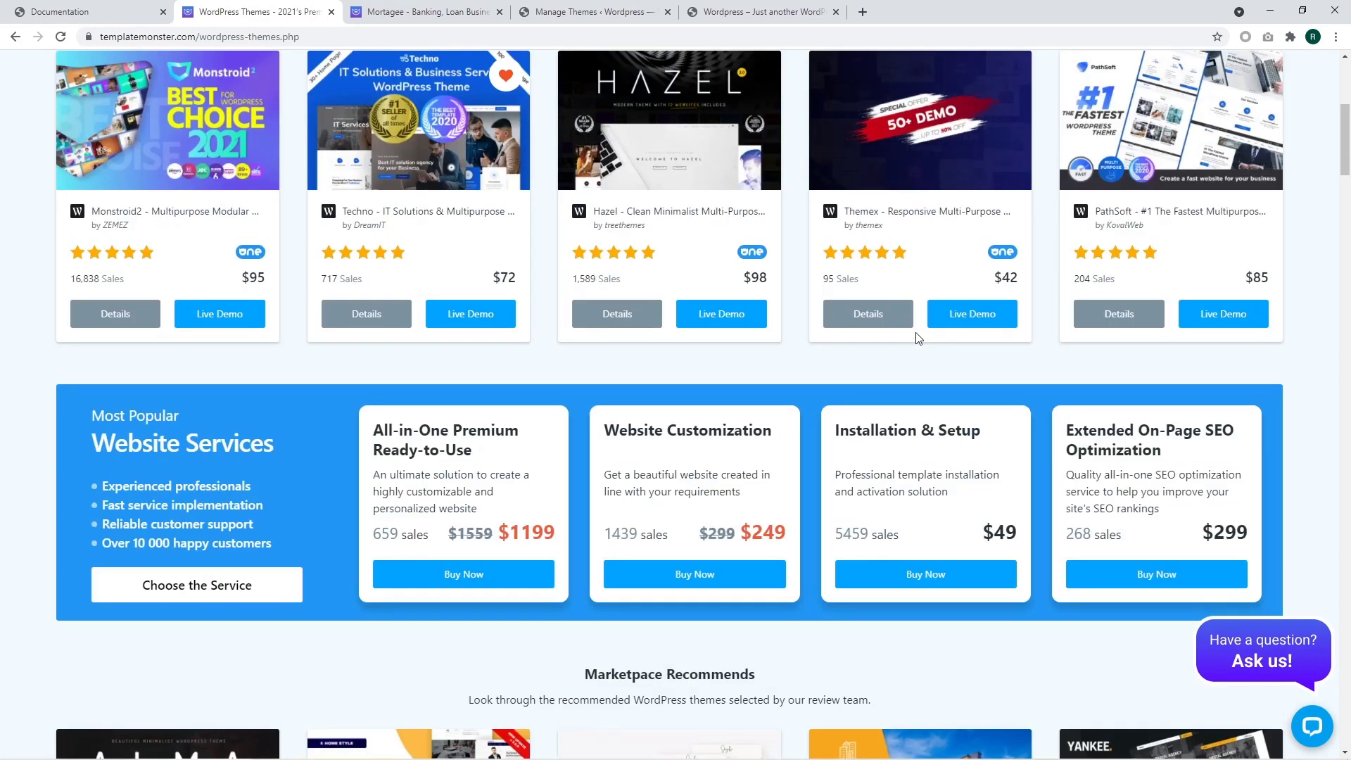
scroll(829, 350, "up", 6)
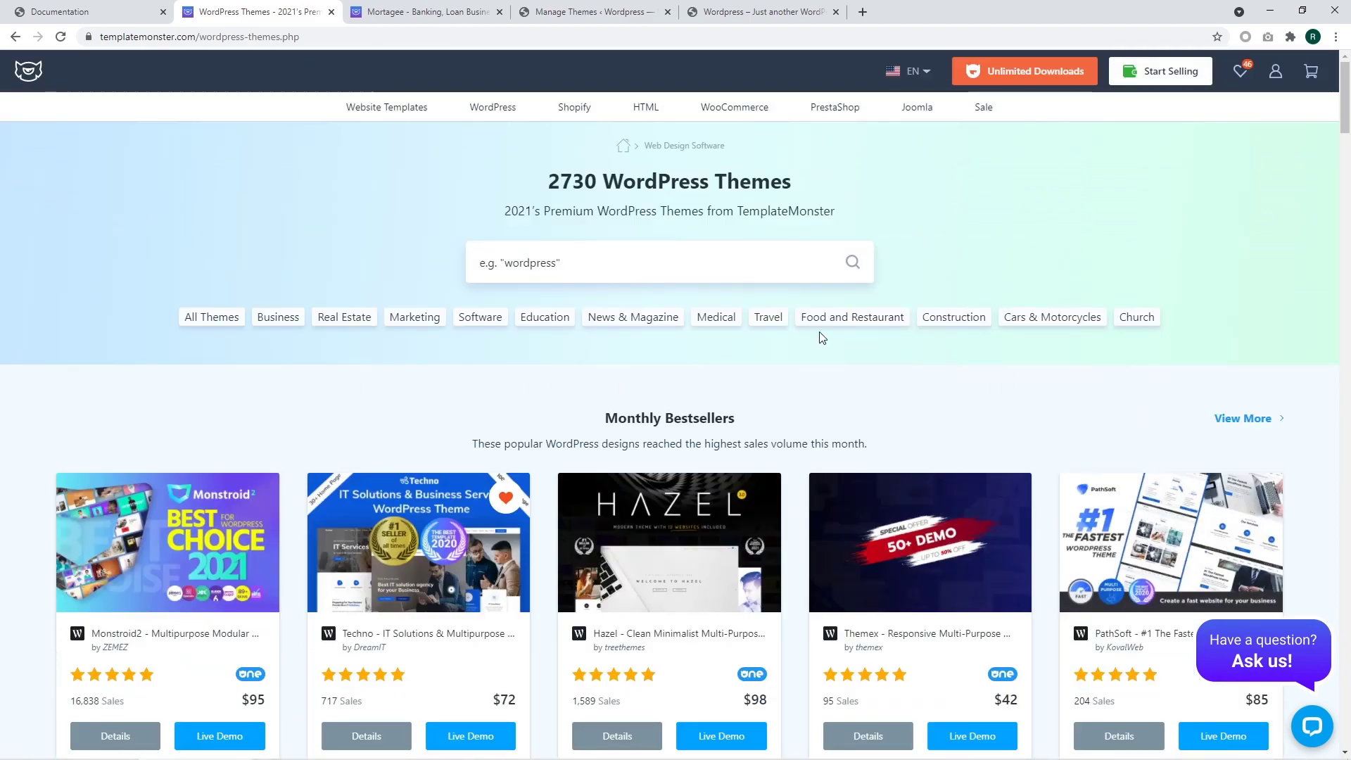
scroll(821, 338, "down", 5)
scroll(821, 338, "down", 6)
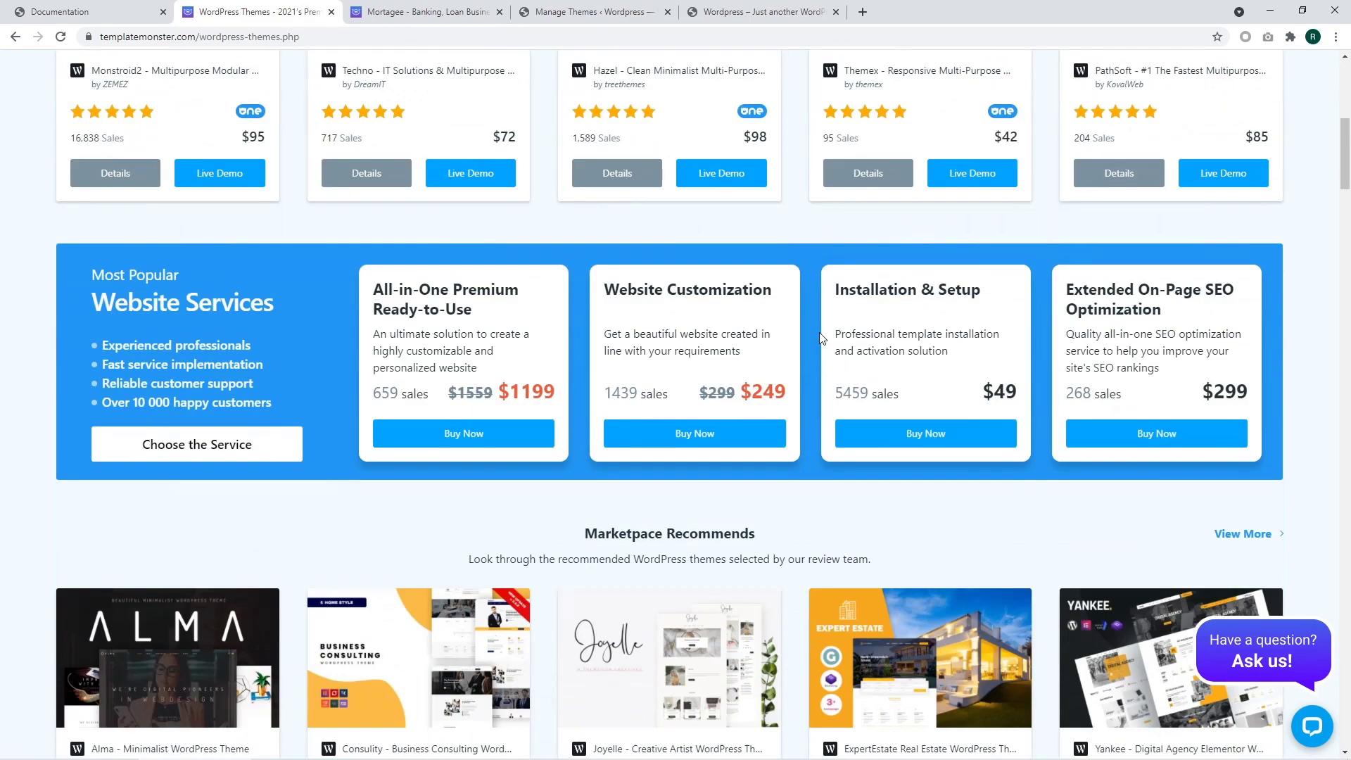
Step: View the product page of the Mortagee banking, loan business and finance theme
left_click(435, 10)
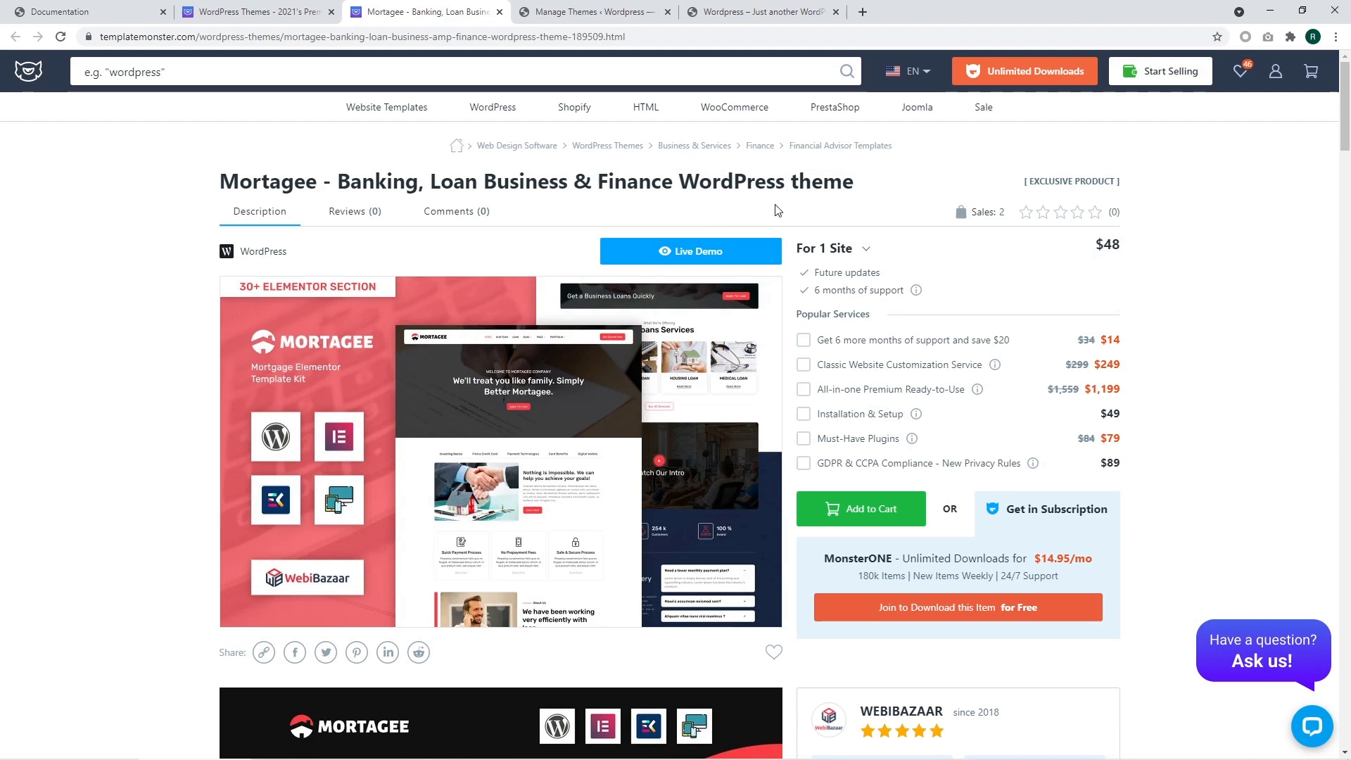
mouse_move(781, 305)
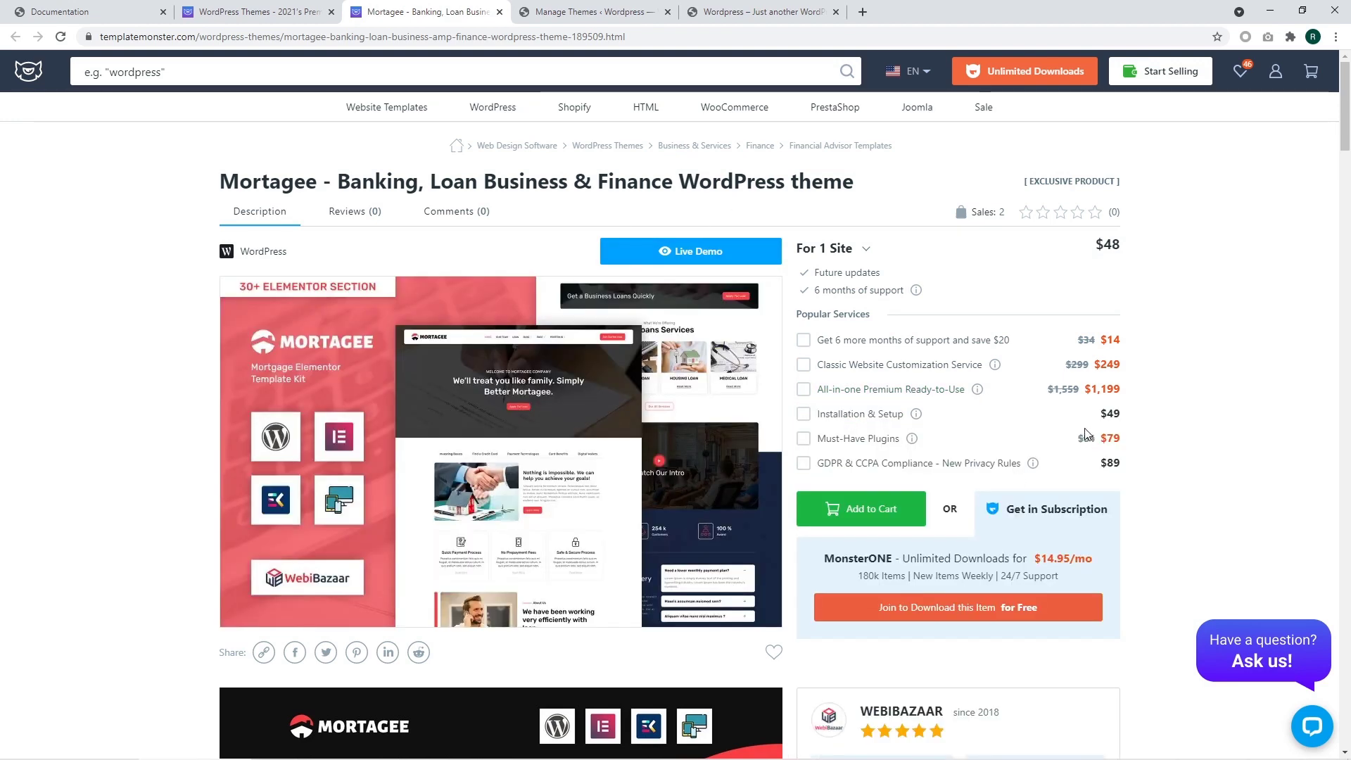
Step: Switch to File Explorer and extract the downloaded theme archive in Downloads with 7-Zip into a folder of its own name
key("alt+Tab")
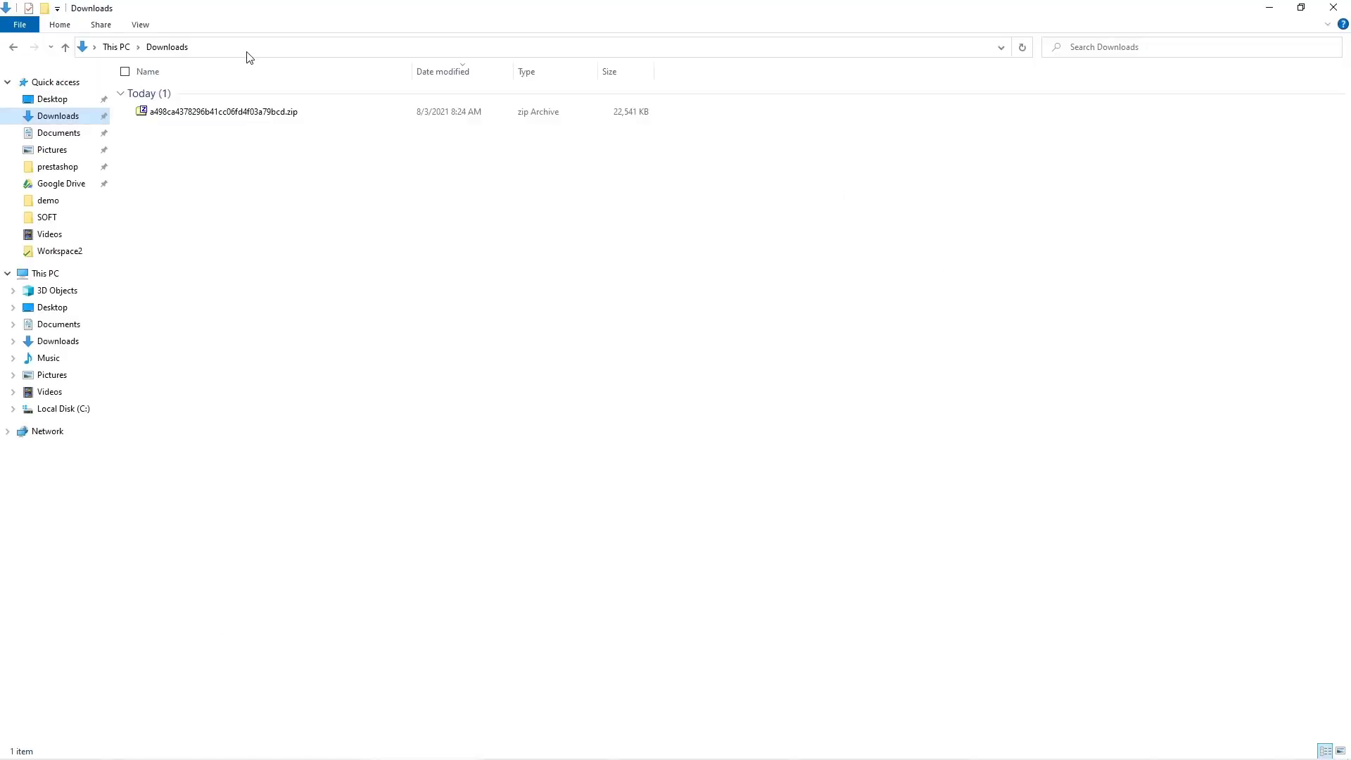
left_click(200, 114)
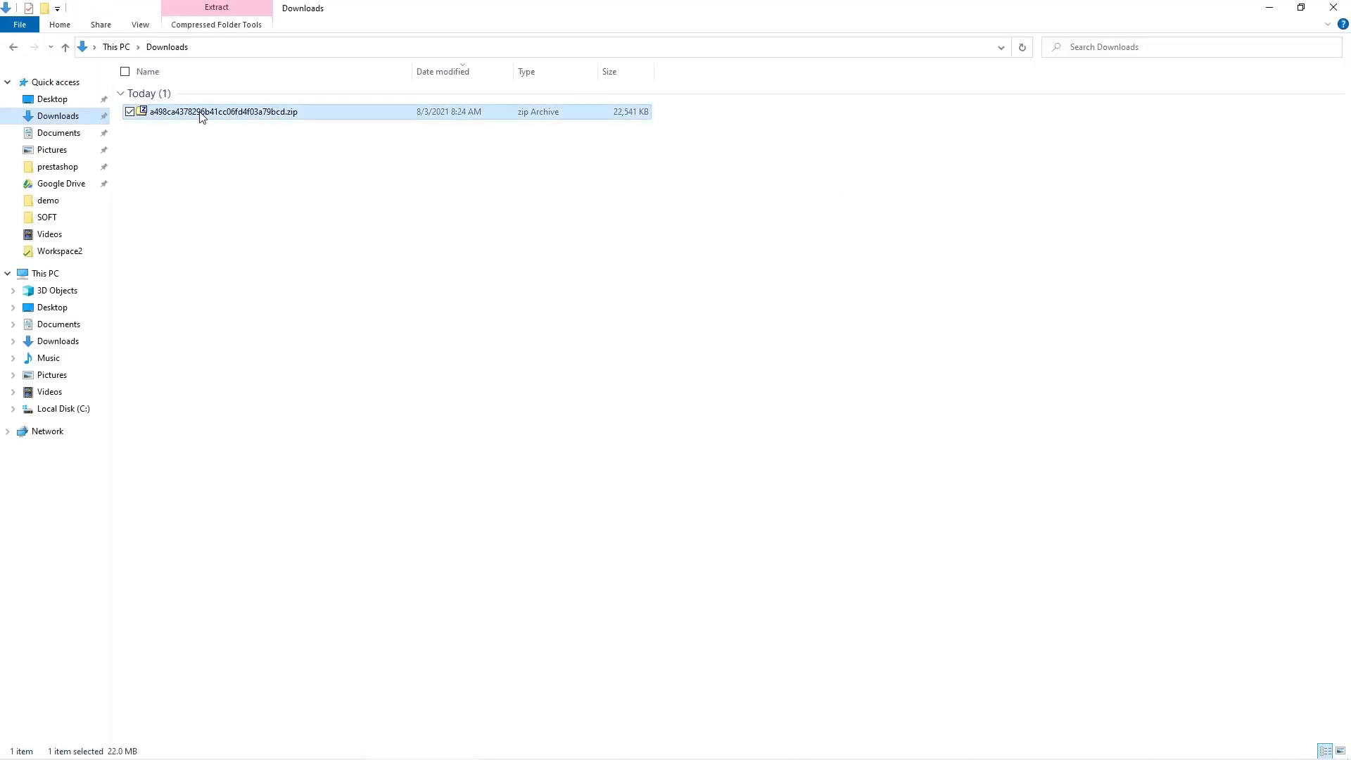
right_click(199, 111)
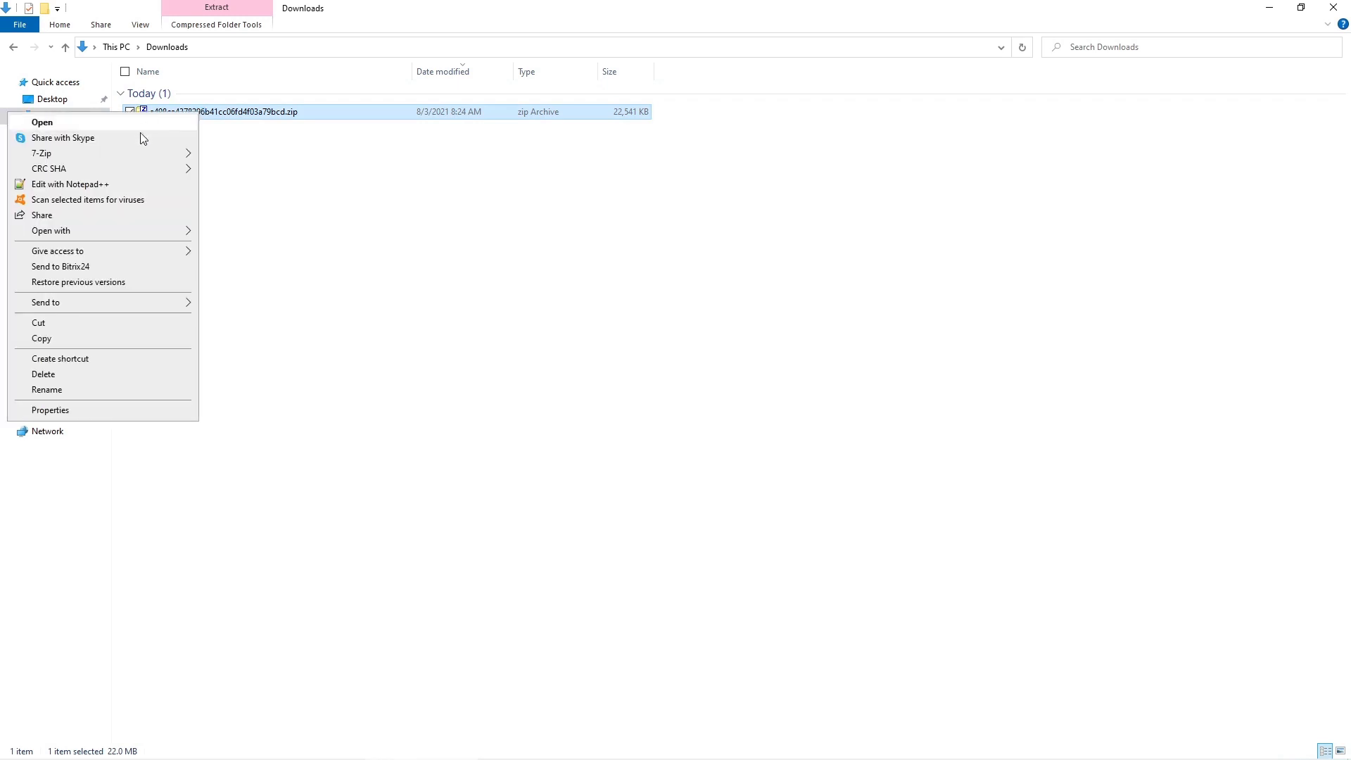
mouse_move(150, 159)
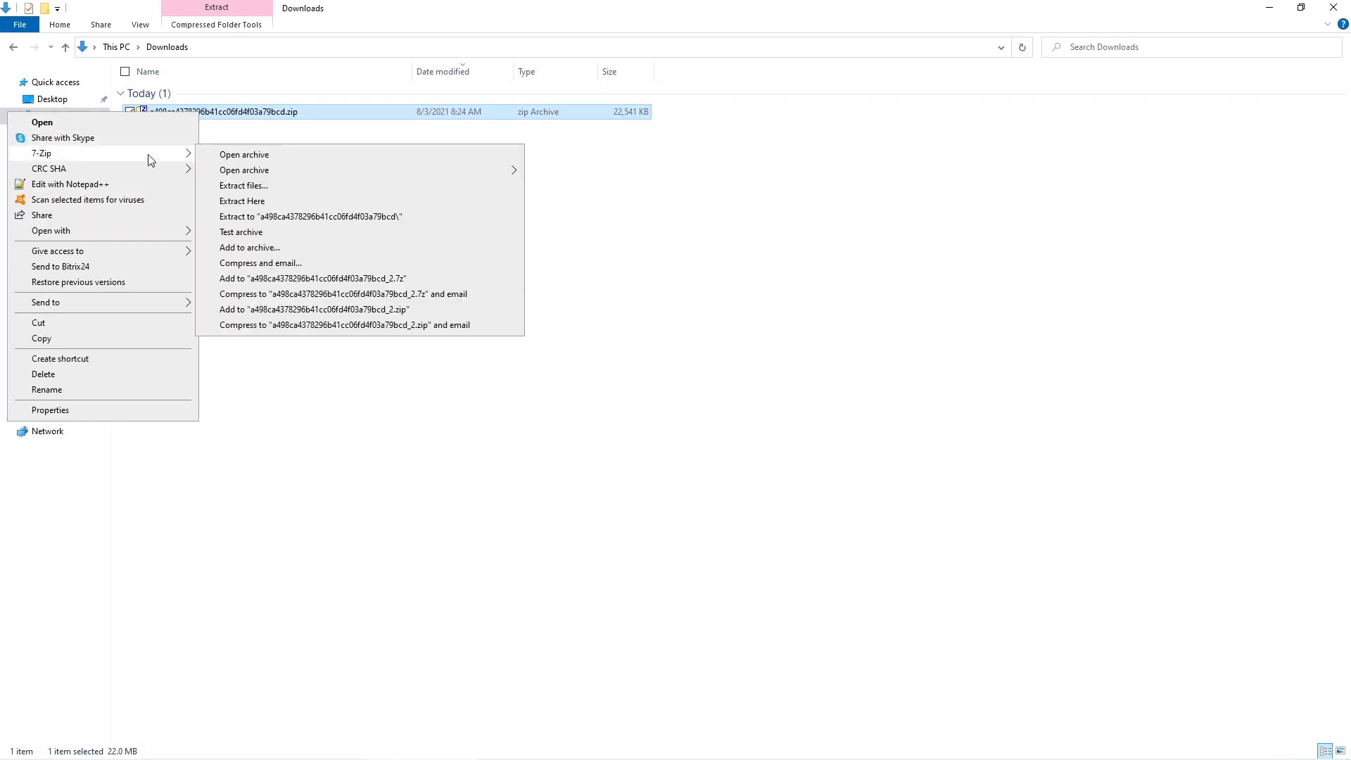
left_click(325, 218)
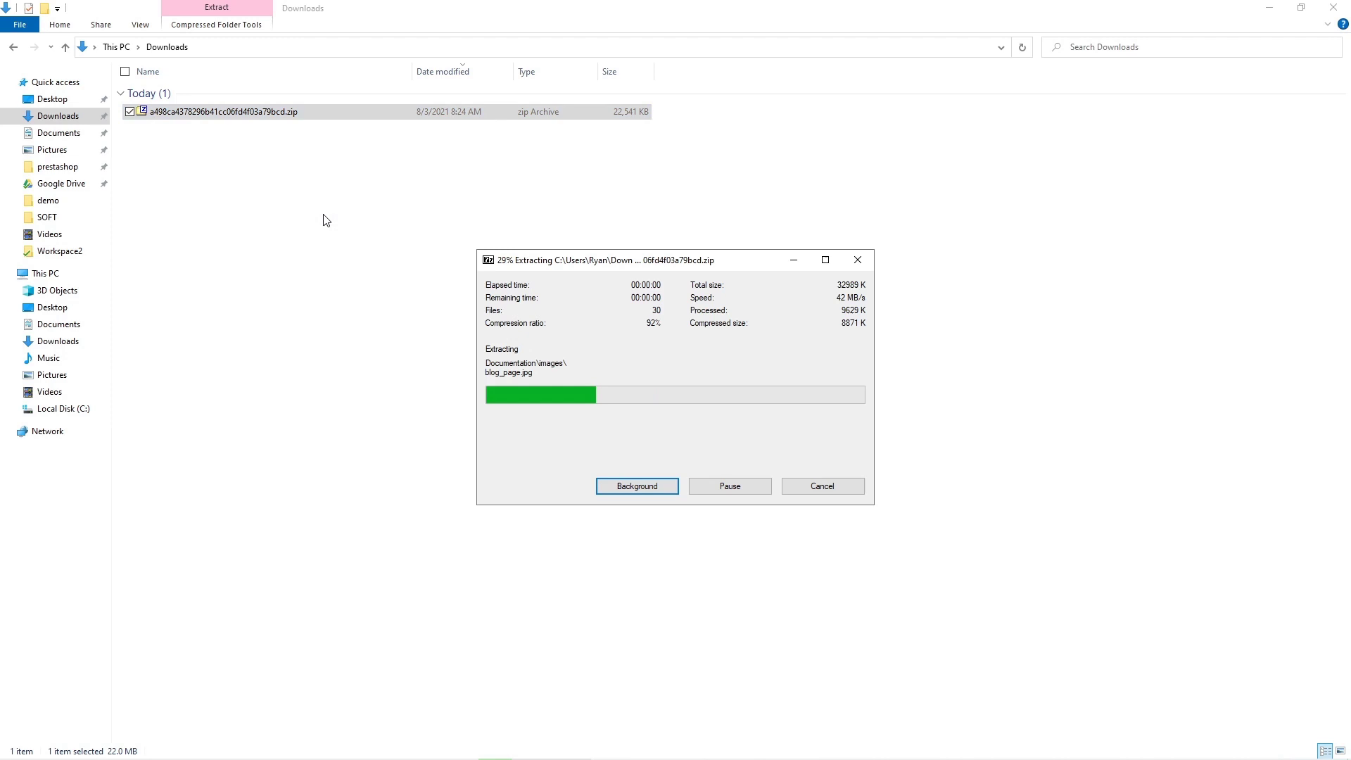
Step: Look through the extracted package's Documentation folder, and return to the package's top level to select the Theme-Mortagee folder
double_click(240, 128)
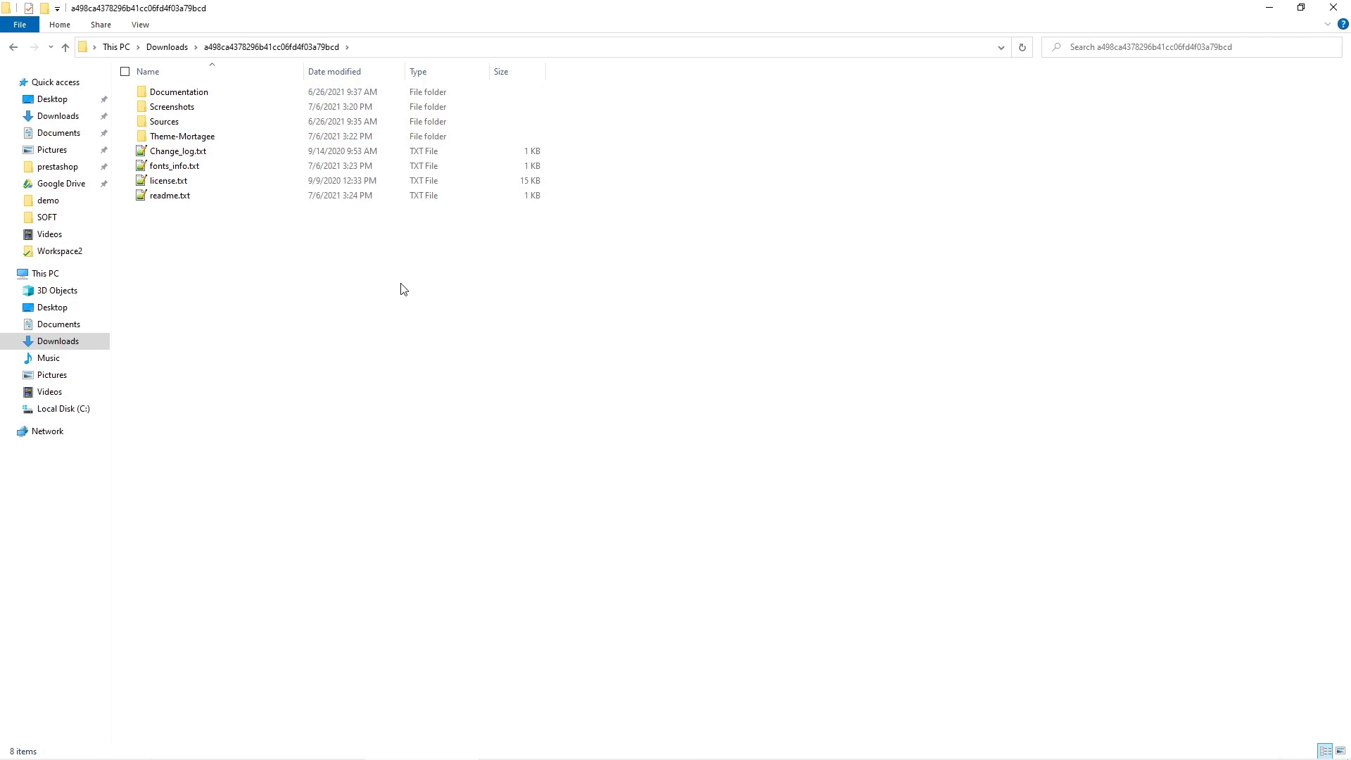
double_click(212, 93)
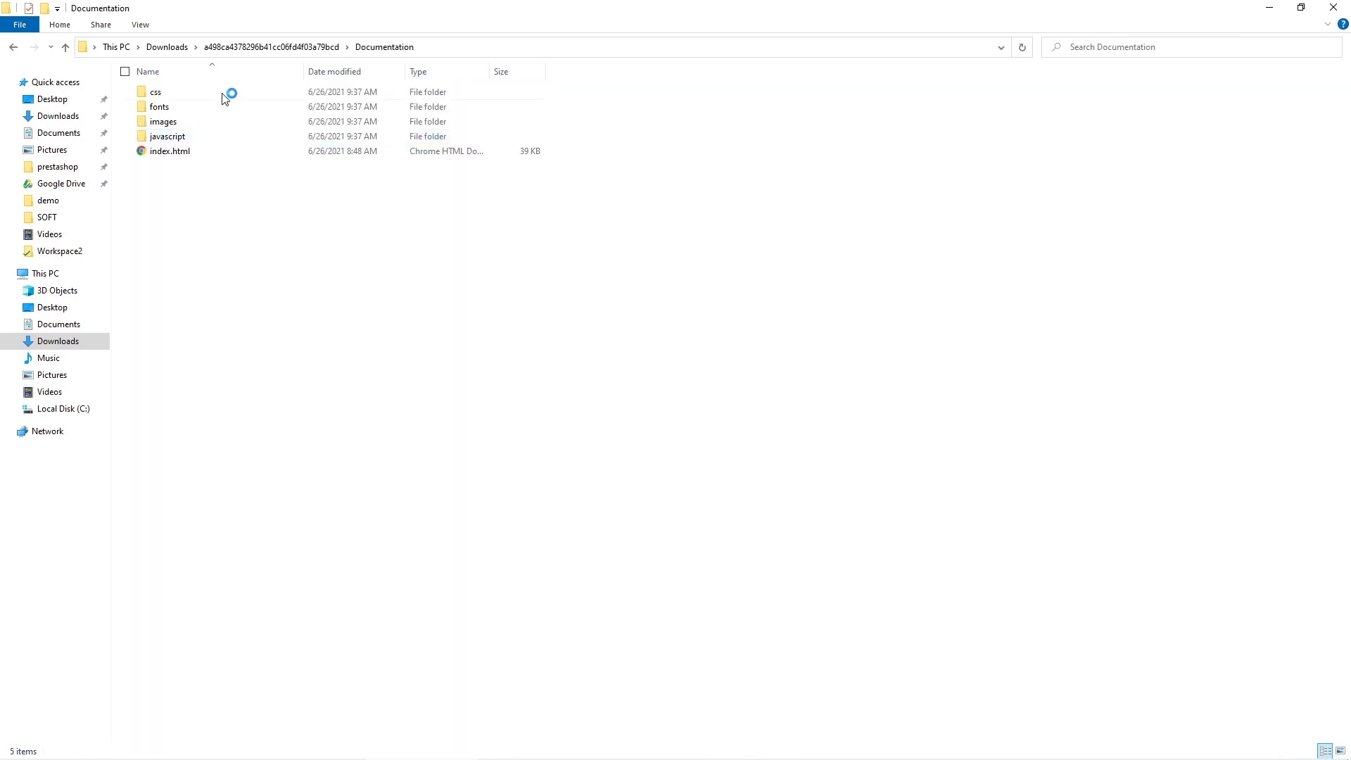
left_click(222, 46)
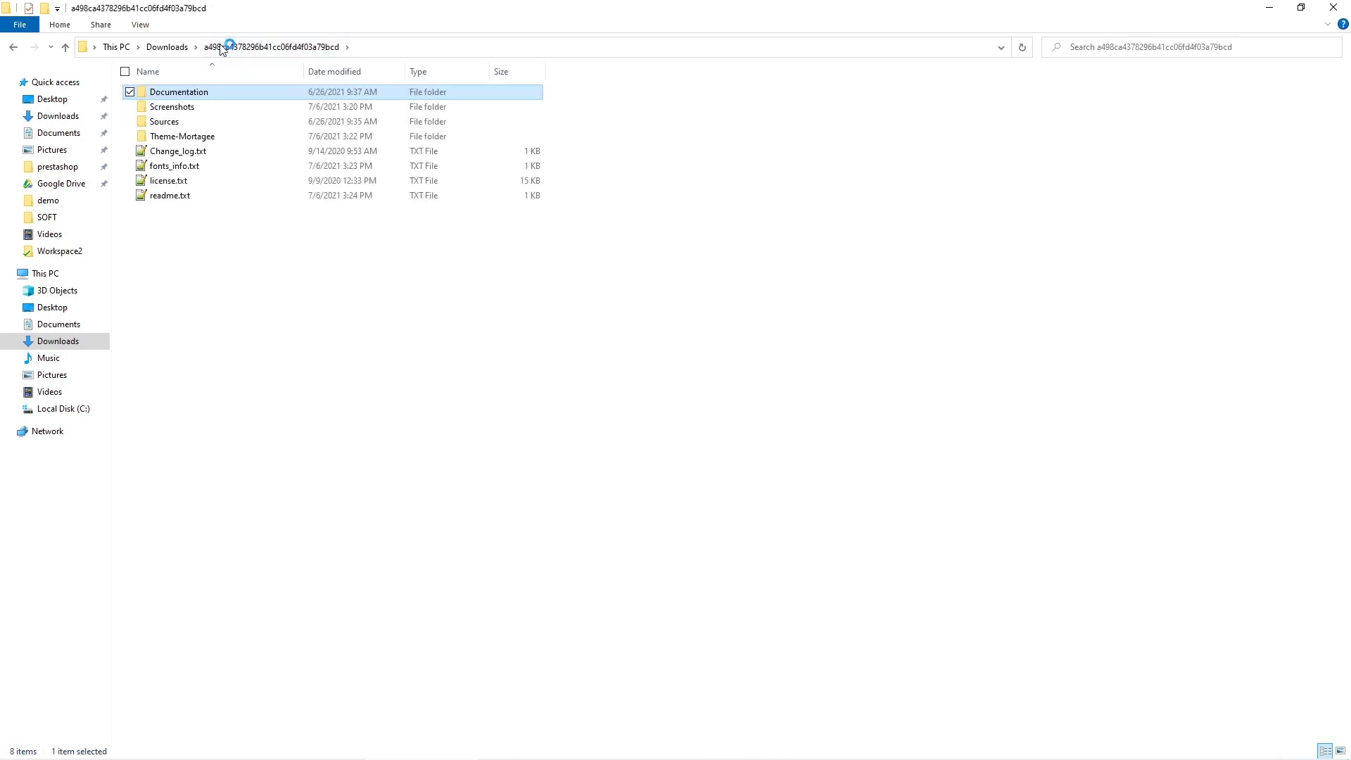
left_click(186, 140)
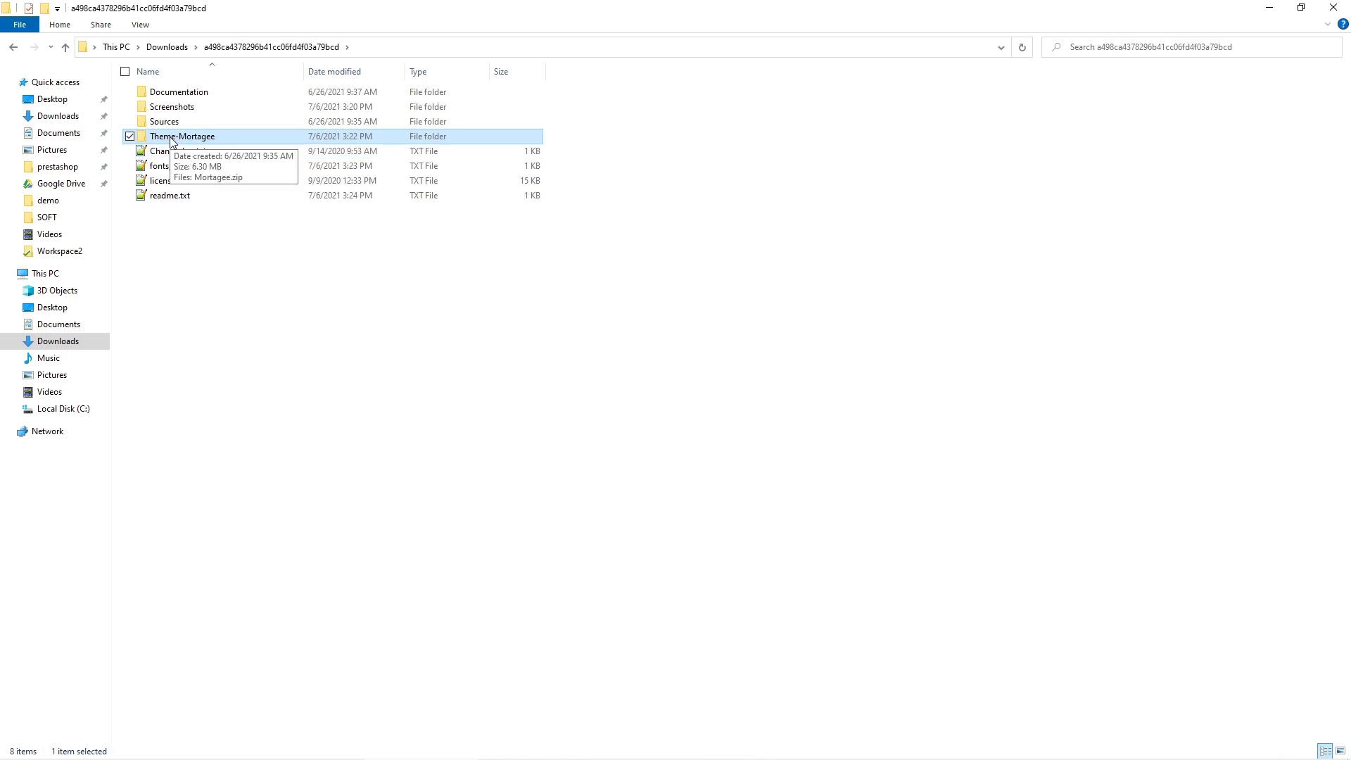
Step: Check the contents of the Theme-Mortagee folder, and switch to Chrome to open the theme upload form in the WordPress dashboard
double_click(173, 139)
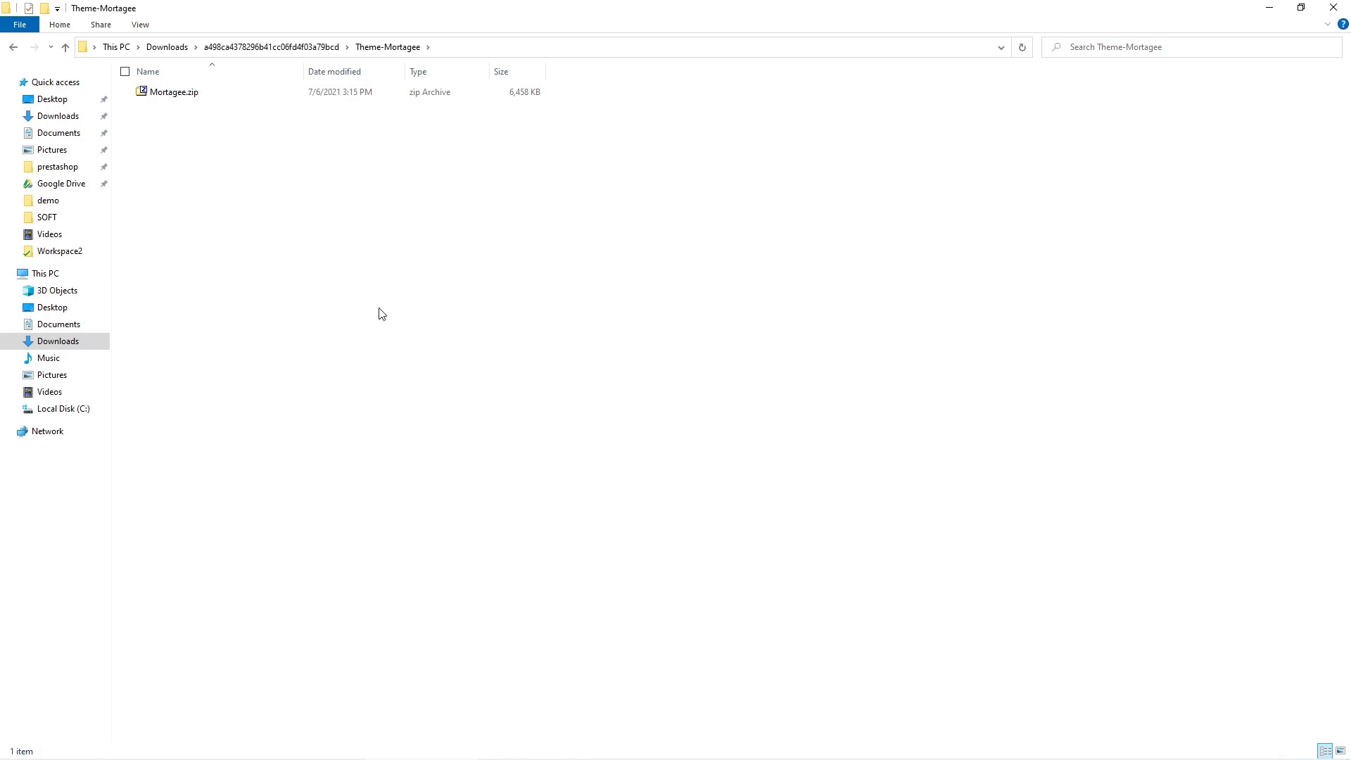
key("alt+Tab")
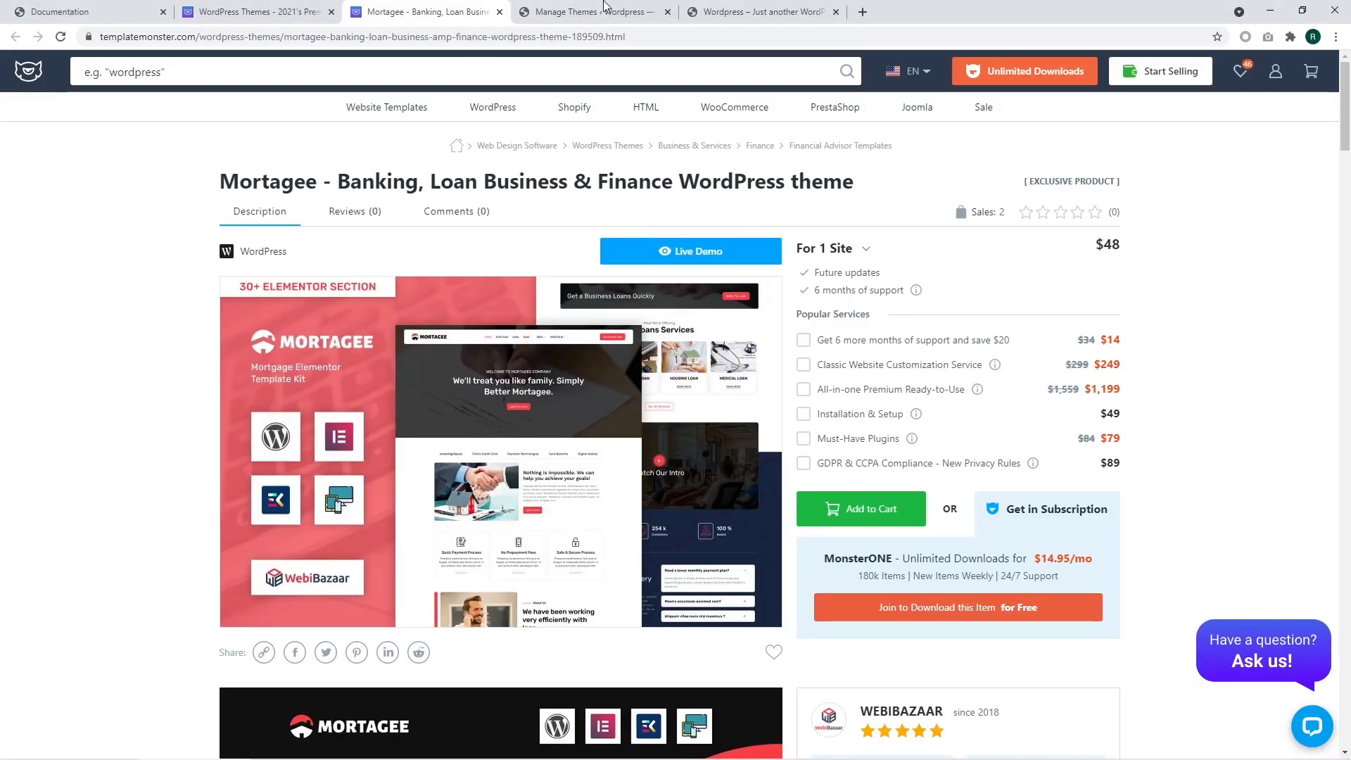
left_click(520, 8)
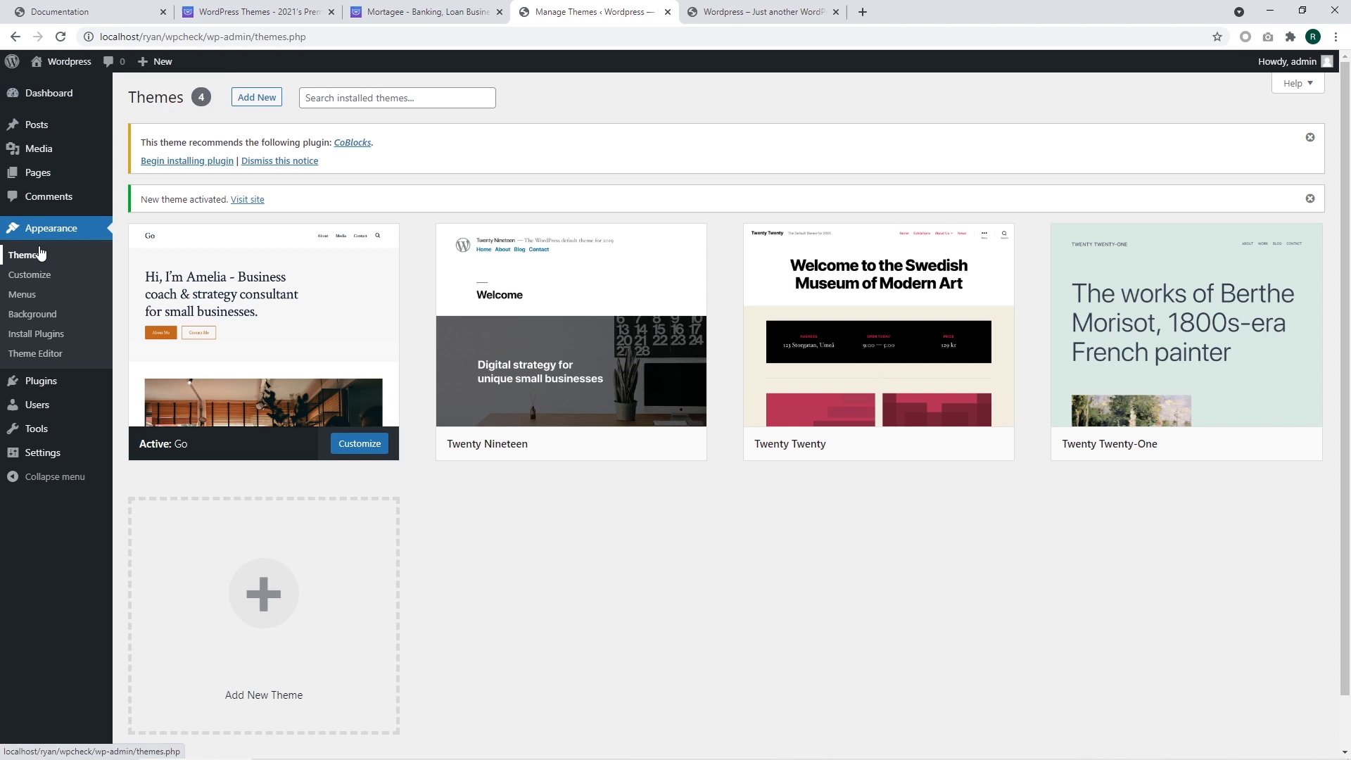
left_click(29, 256)
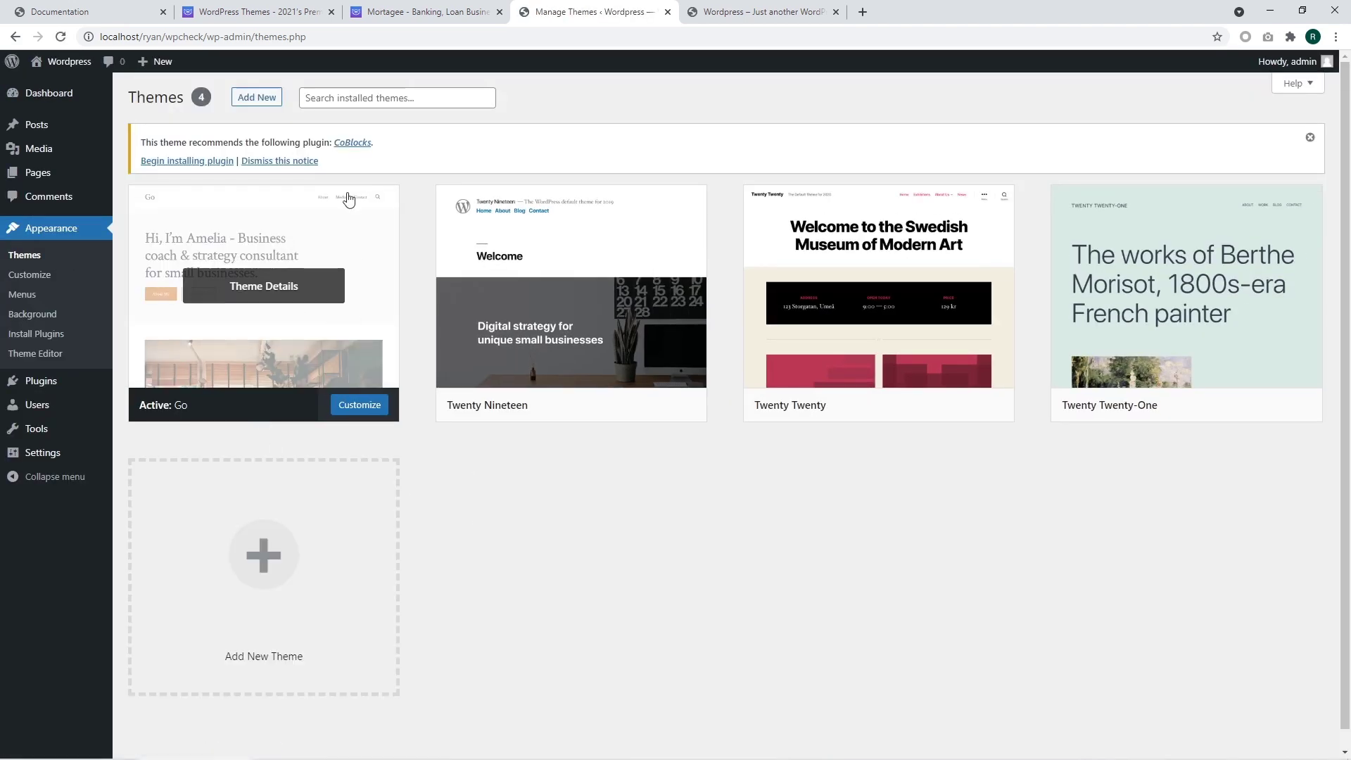
left_click(259, 98)
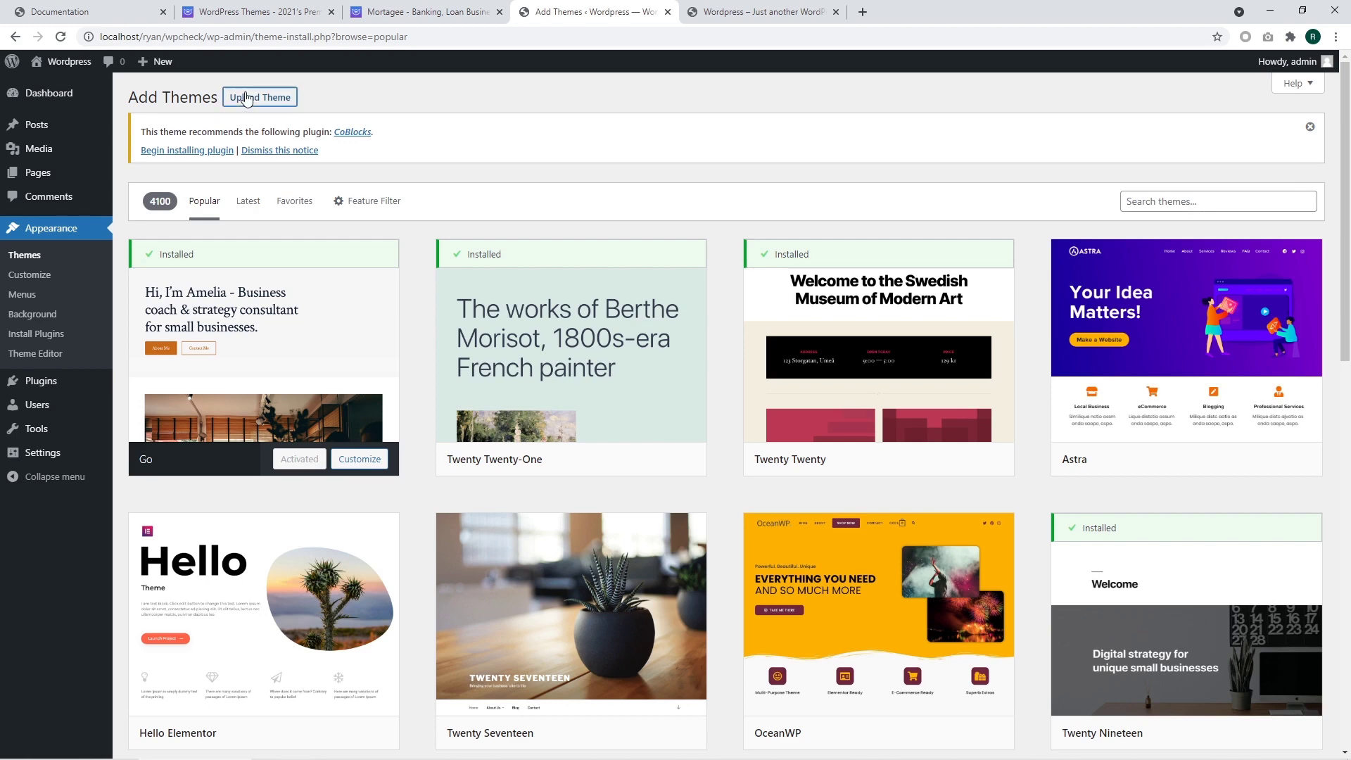
left_click(285, 105)
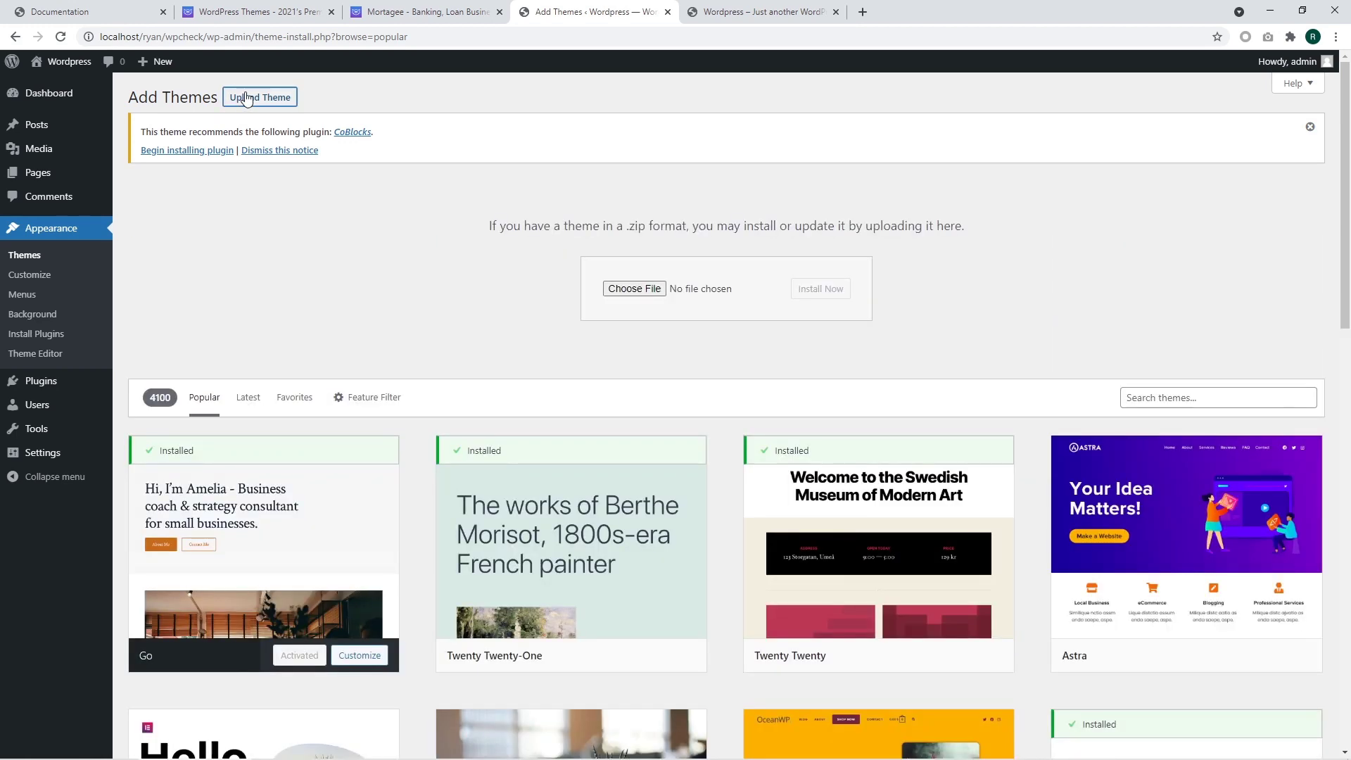
Step: Choose Mortagee.zip from the Theme-Mortagee folder of the extracted package in Downloads as the theme file for upload
left_click(622, 296)
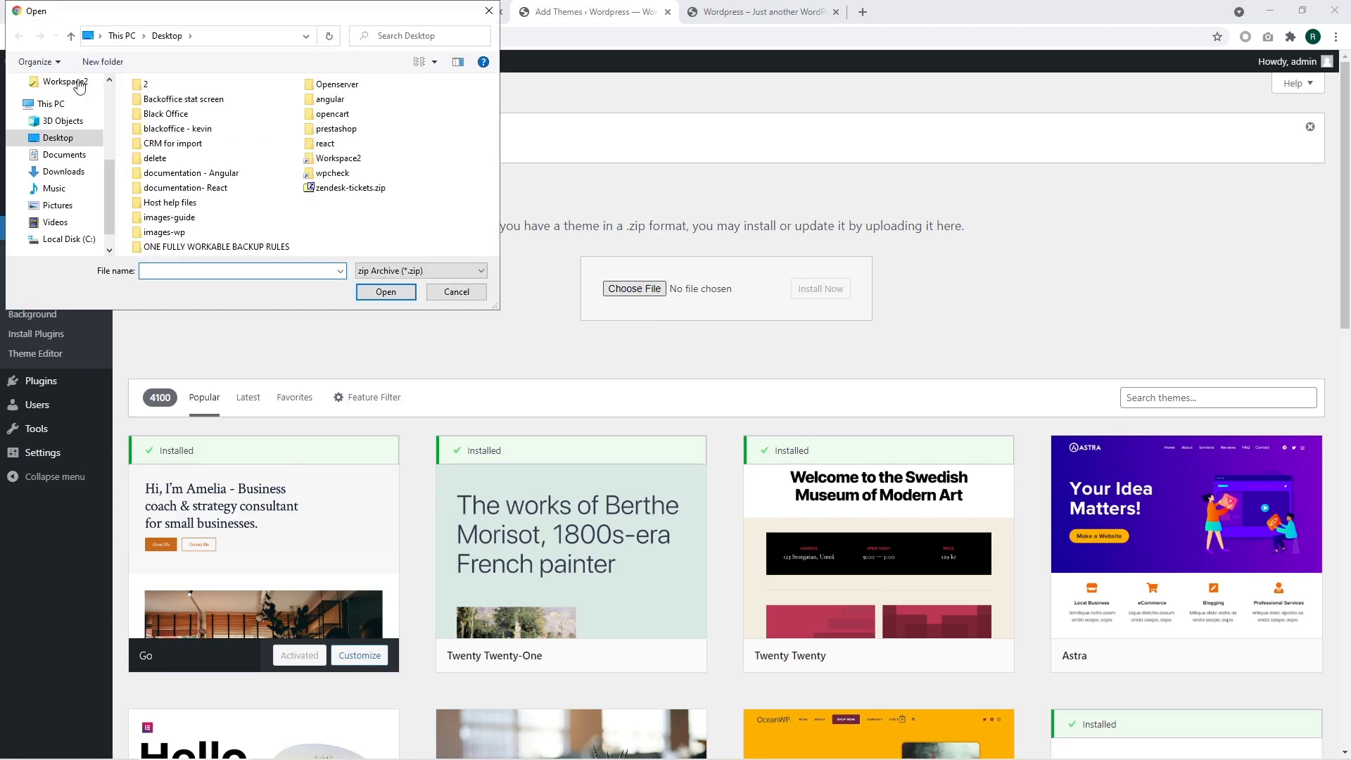
left_click(63, 173)
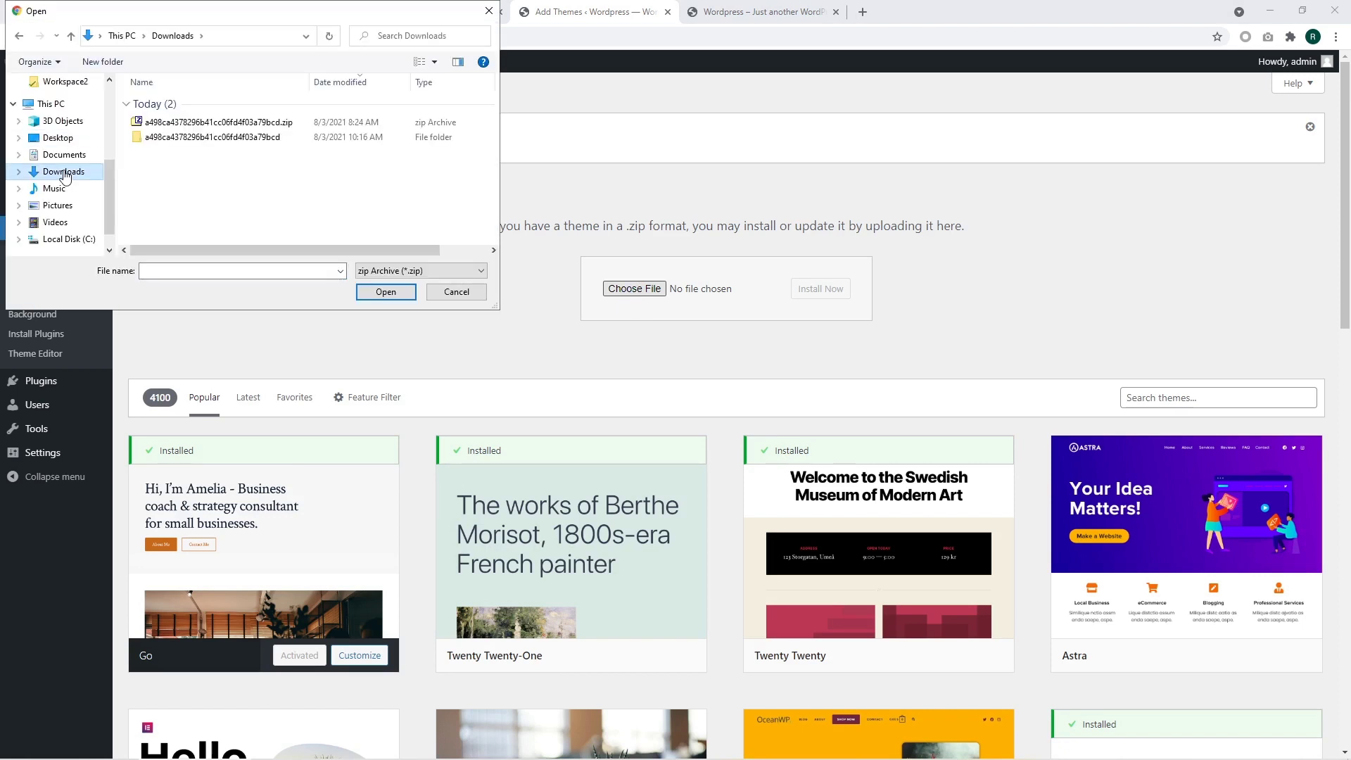
left_click(222, 143)
double_click(220, 143)
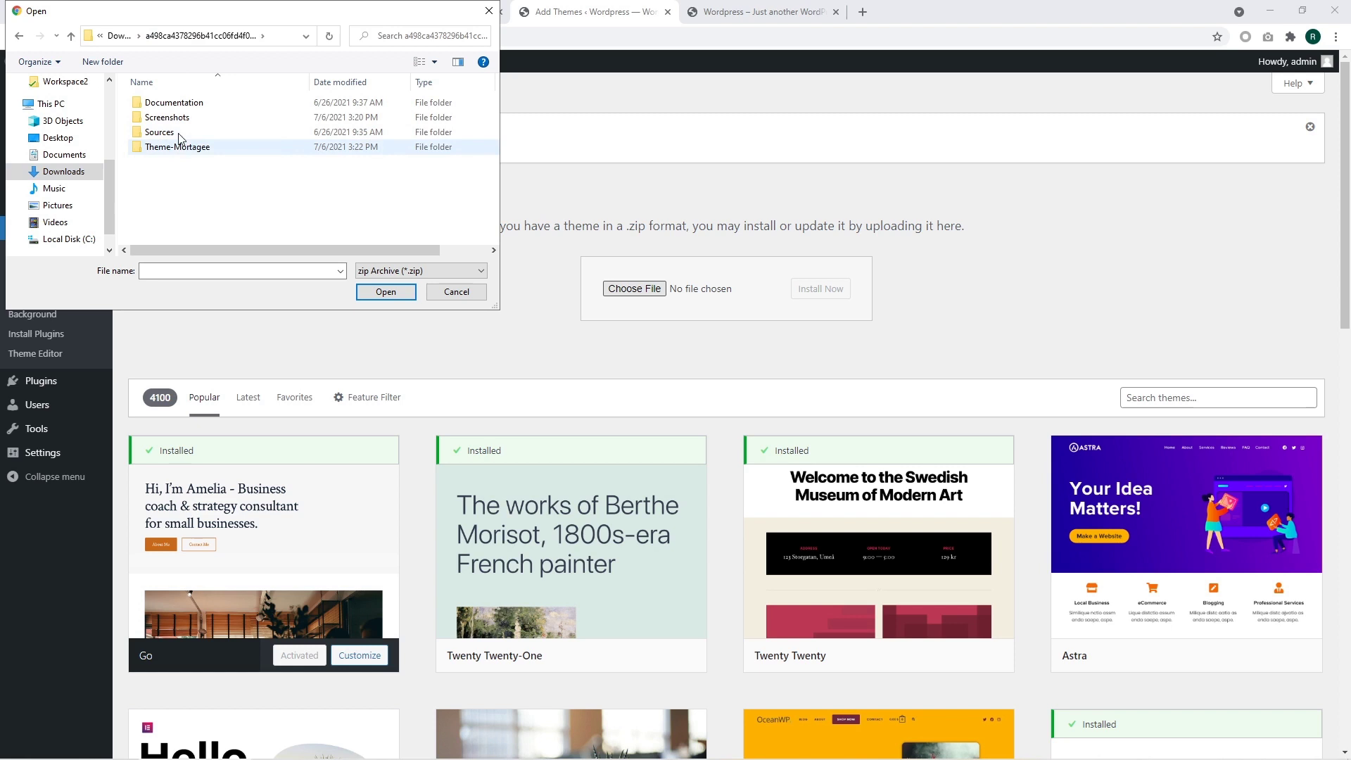
double_click(182, 156)
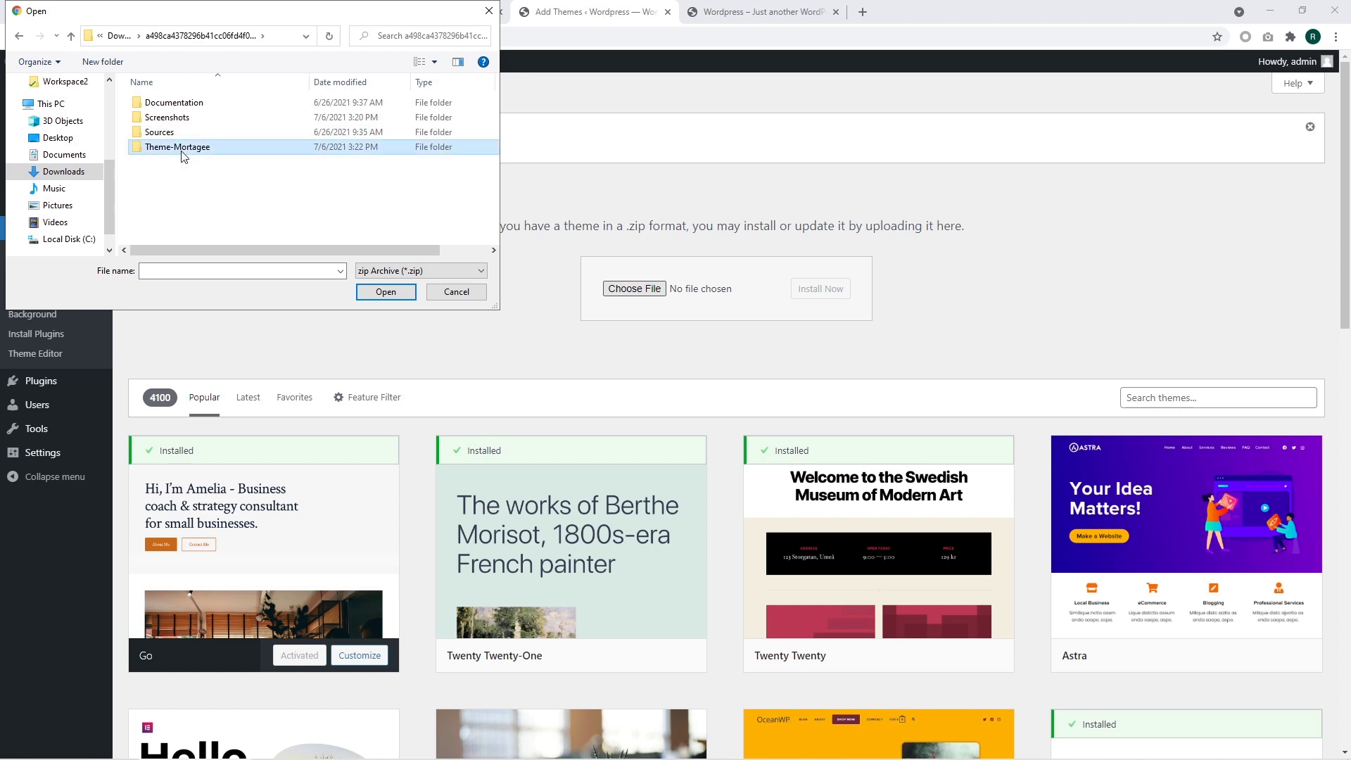
double_click(169, 102)
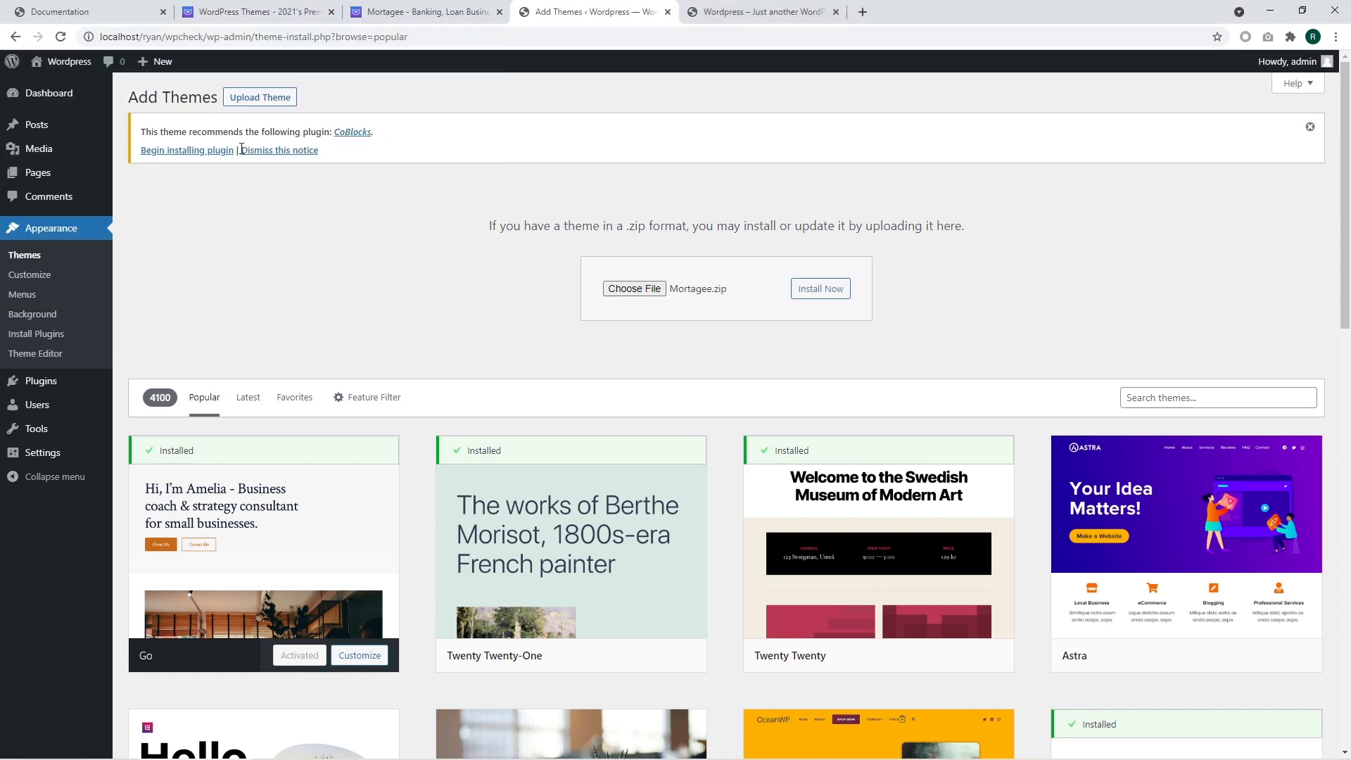
Step: Install the uploaded Mortagee theme and activate it
left_click(811, 295)
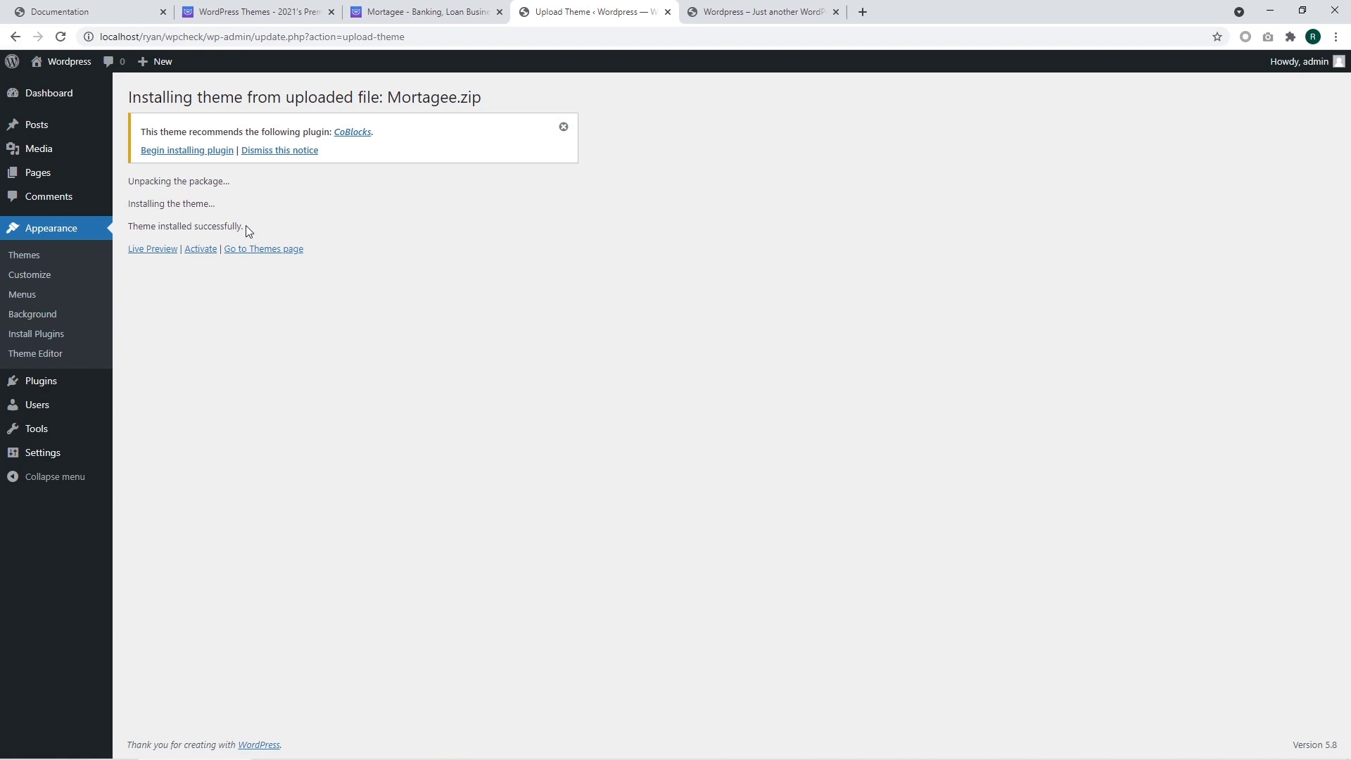
left_click(200, 250)
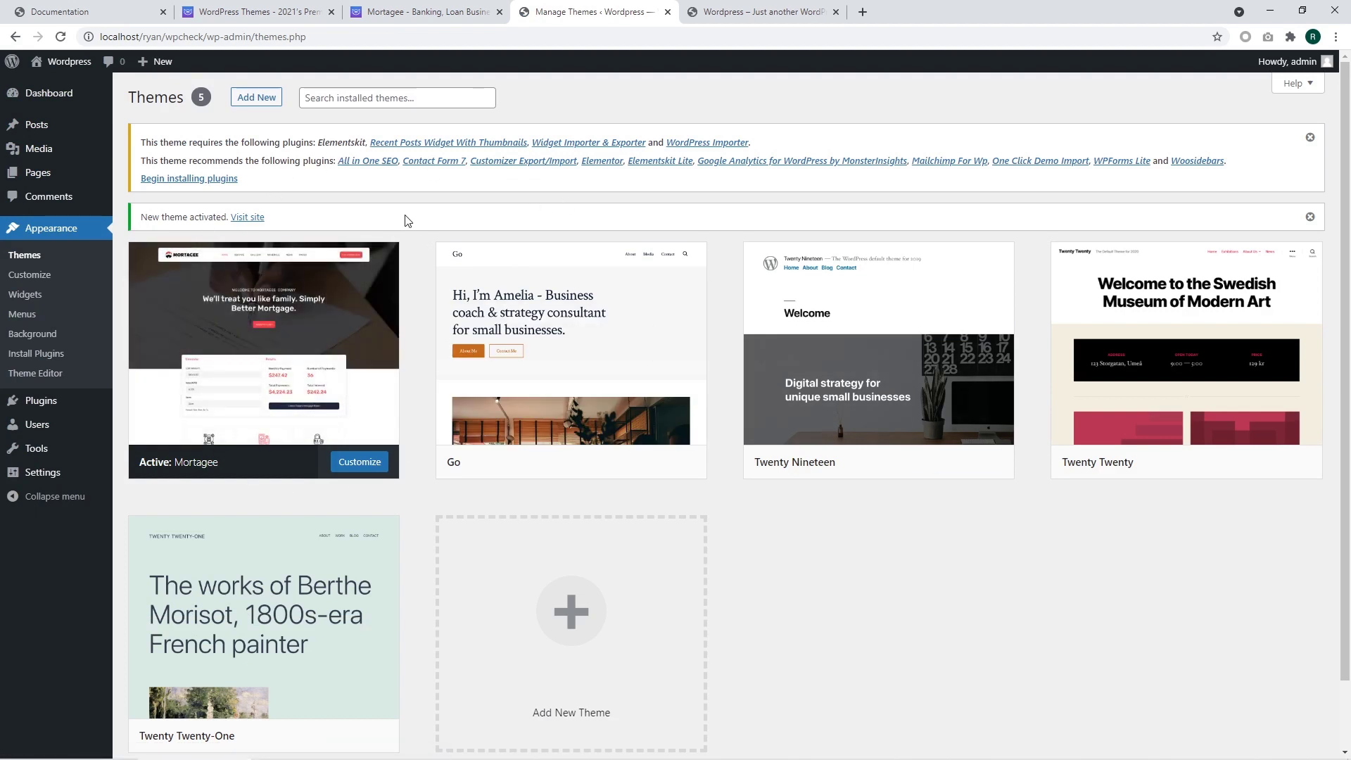
mouse_move(341, 517)
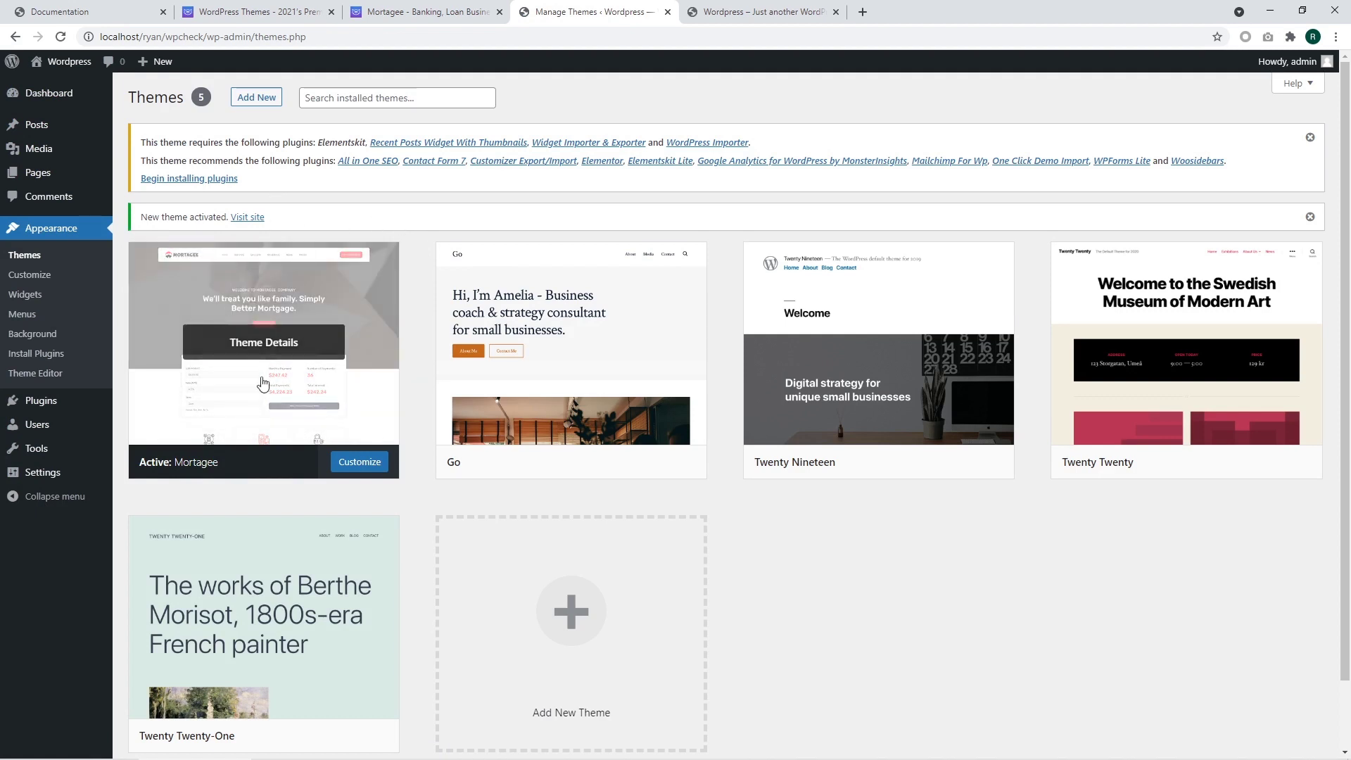
mouse_move(528, 247)
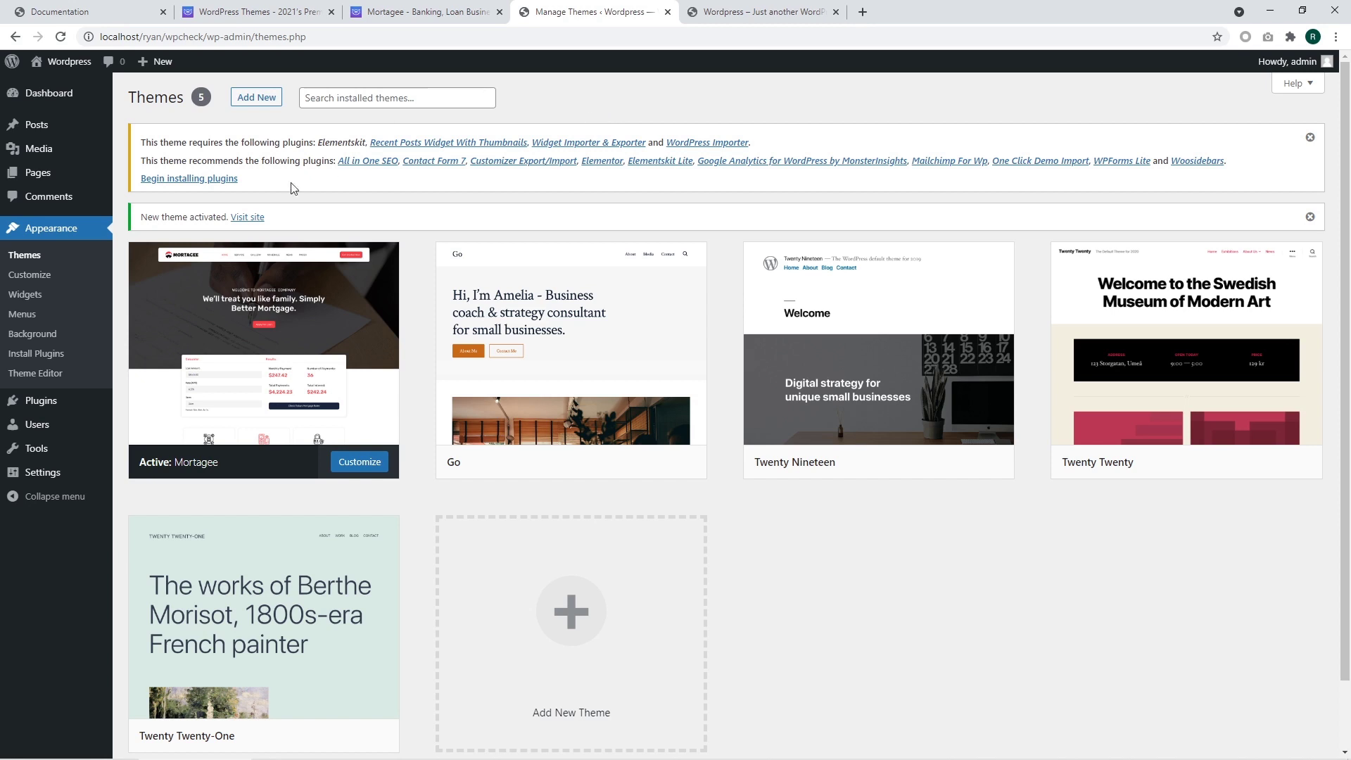
Step: Install all the required and recommended plugins of the Mortagee theme in one bulk action
left_click_drag(214, 180, 324, 185)
left_click(179, 182)
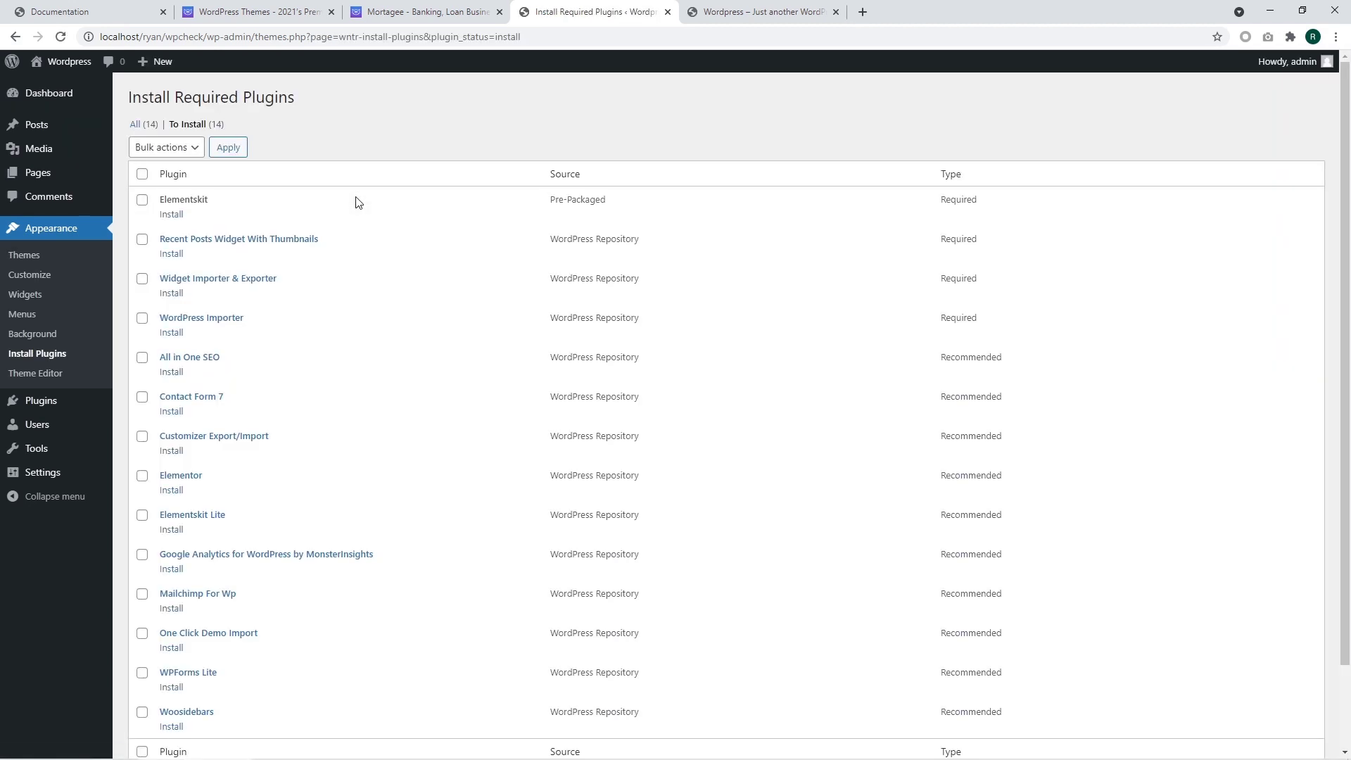
left_click(143, 176)
left_click(161, 149)
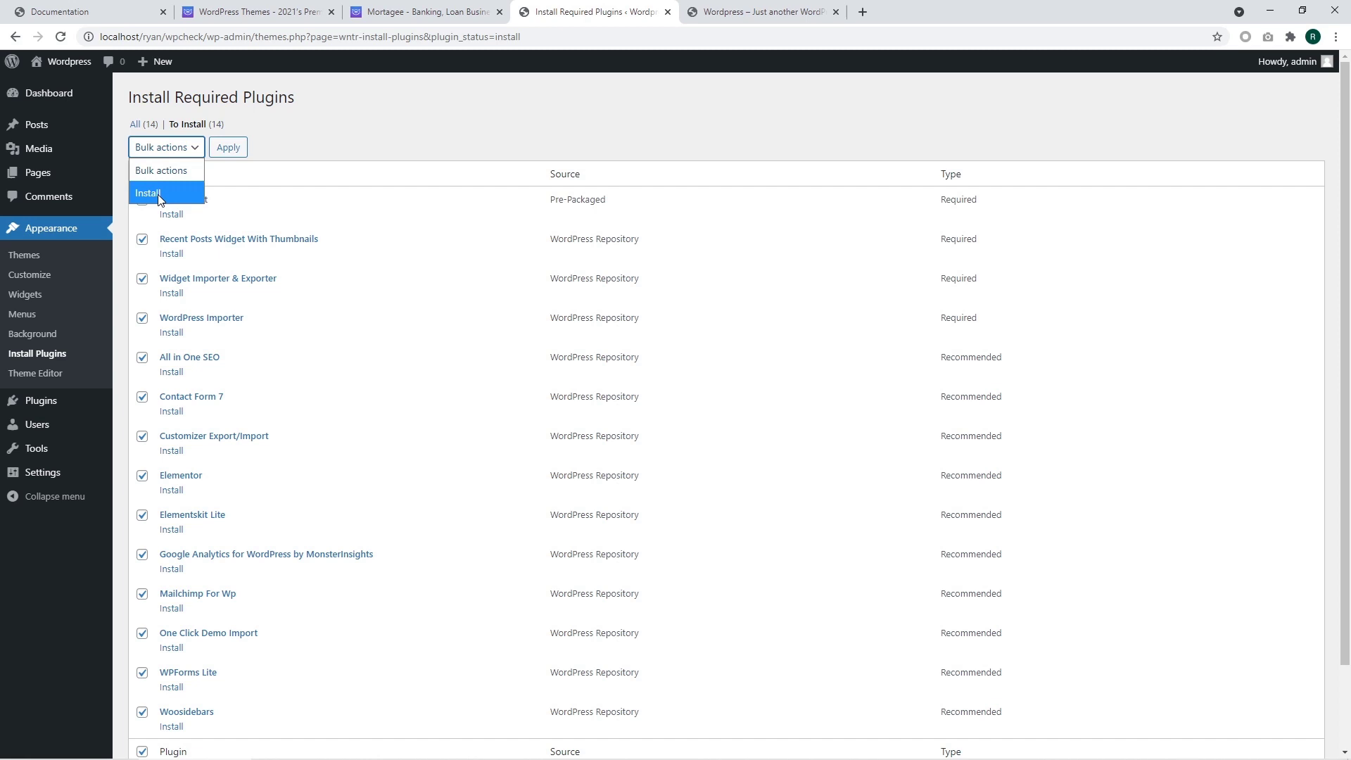
left_click(159, 194)
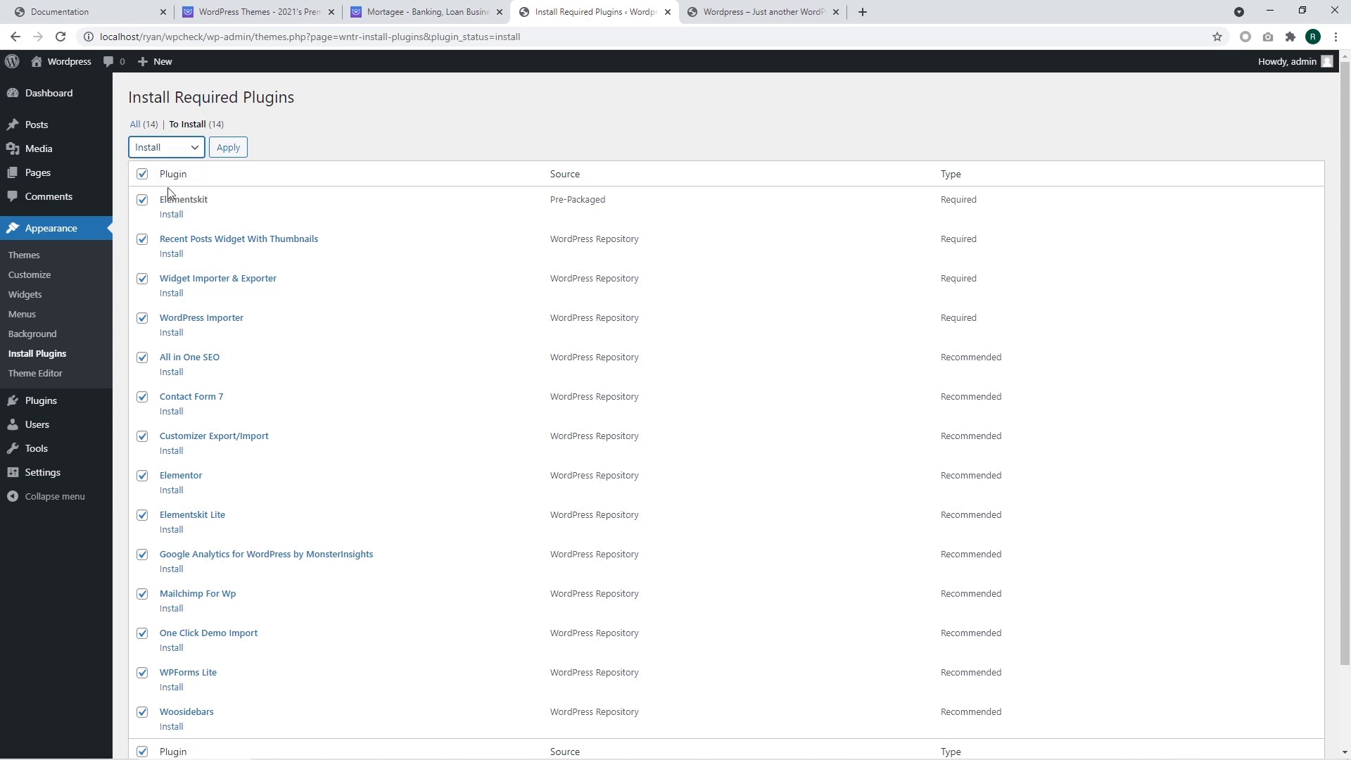
left_click(235, 149)
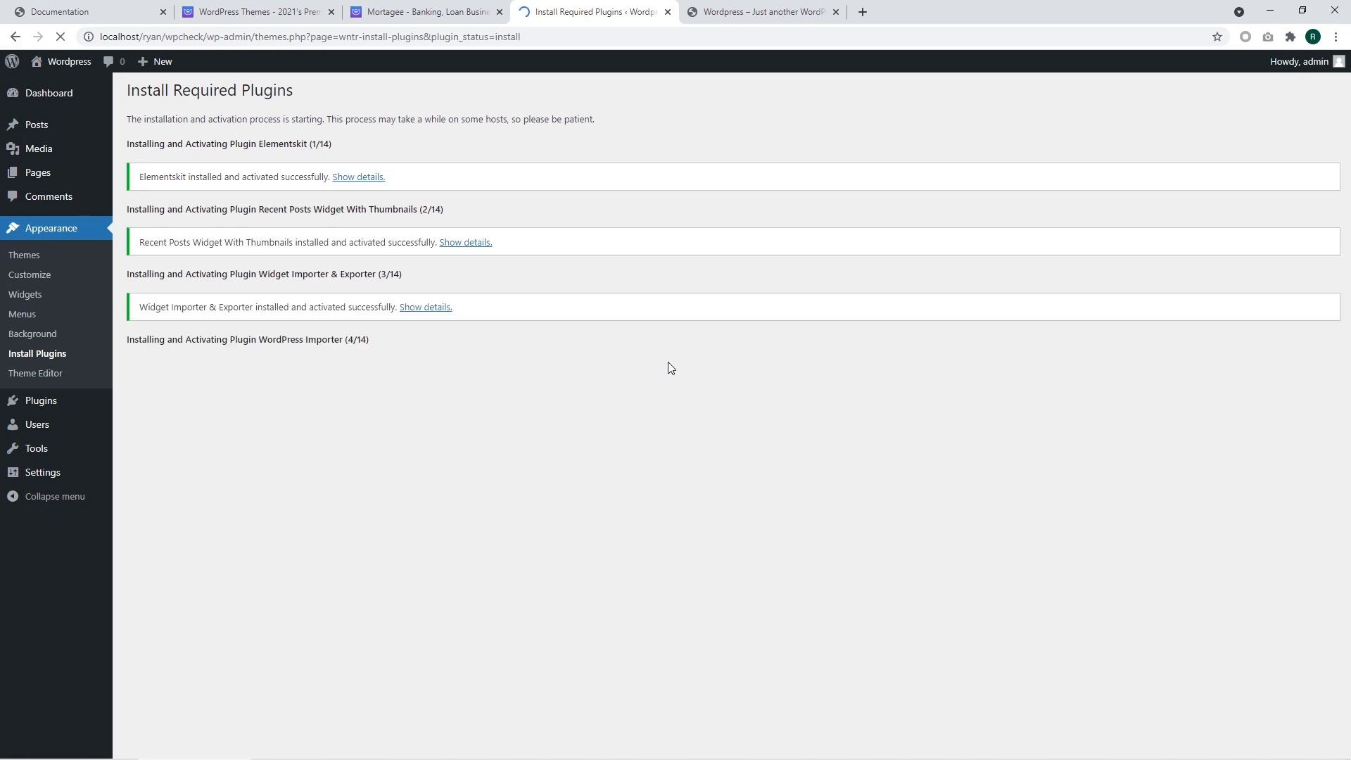
Step: Follow the plugin installation log through the last plugin, and return to the WordPress dashboard
key("ctrl+Tab")
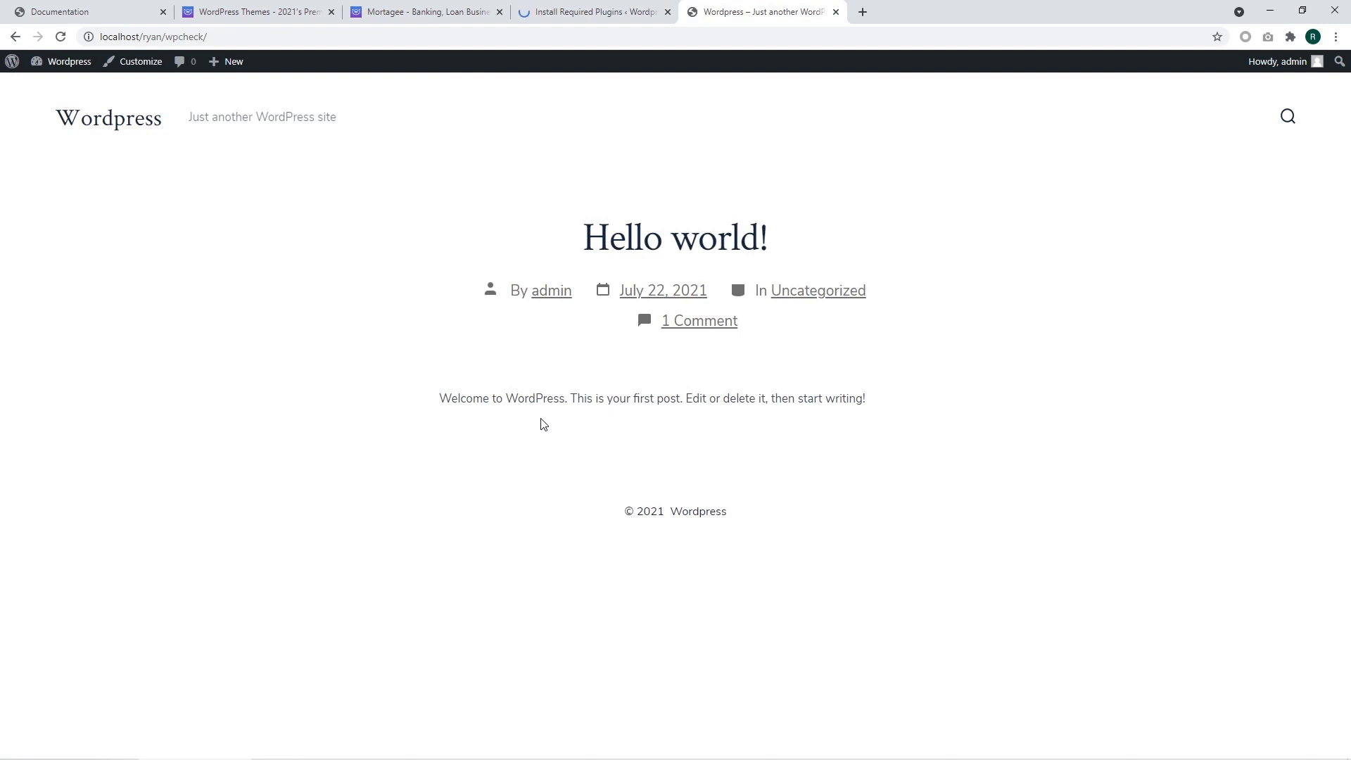
left_click(617, 10)
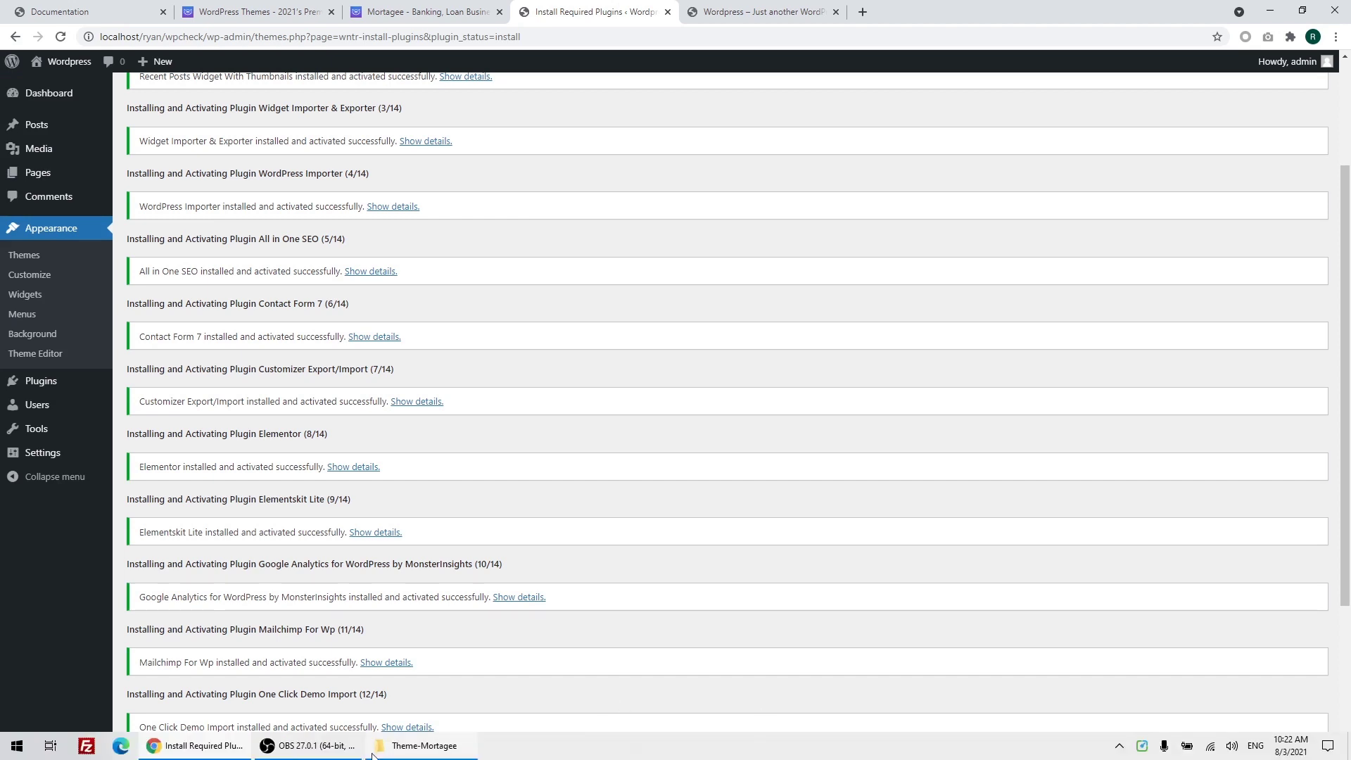
left_click(344, 751)
left_click(345, 751)
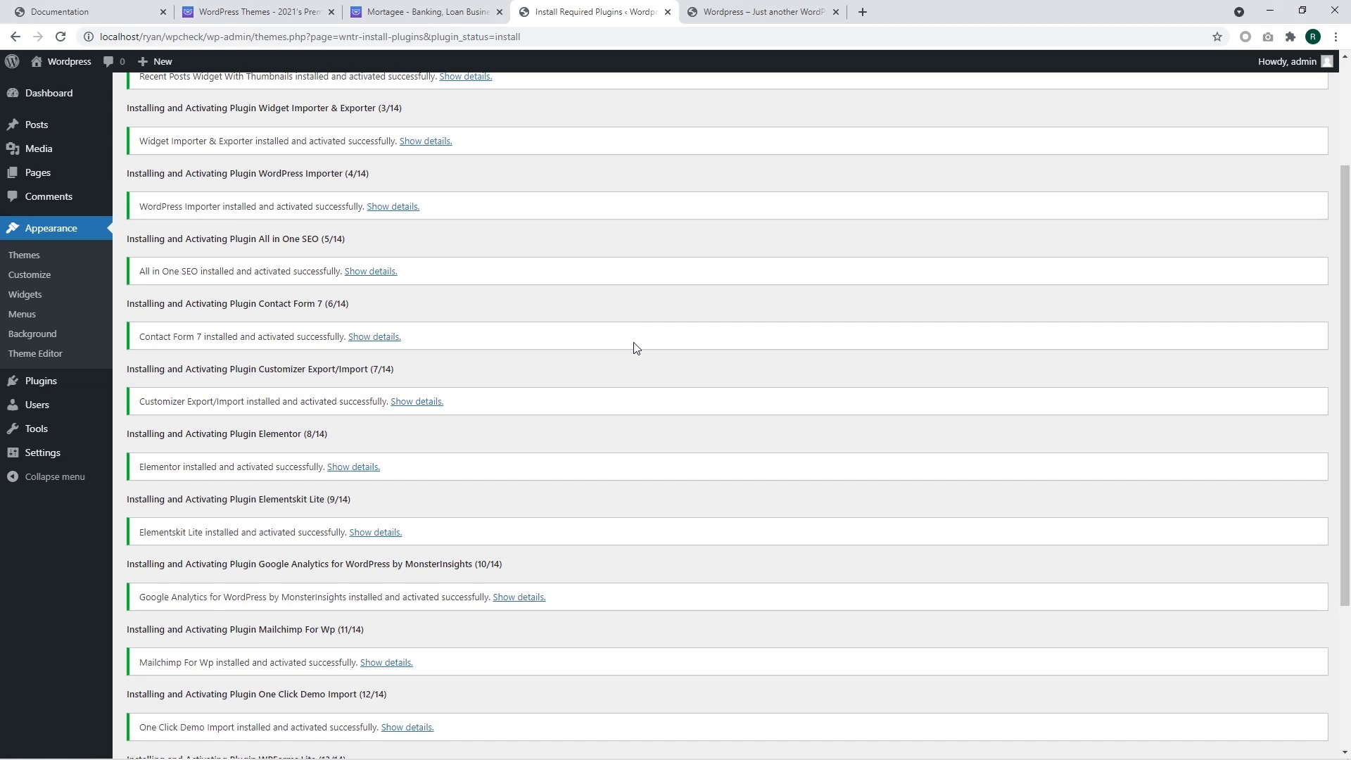
scroll(636, 348, "down", 3)
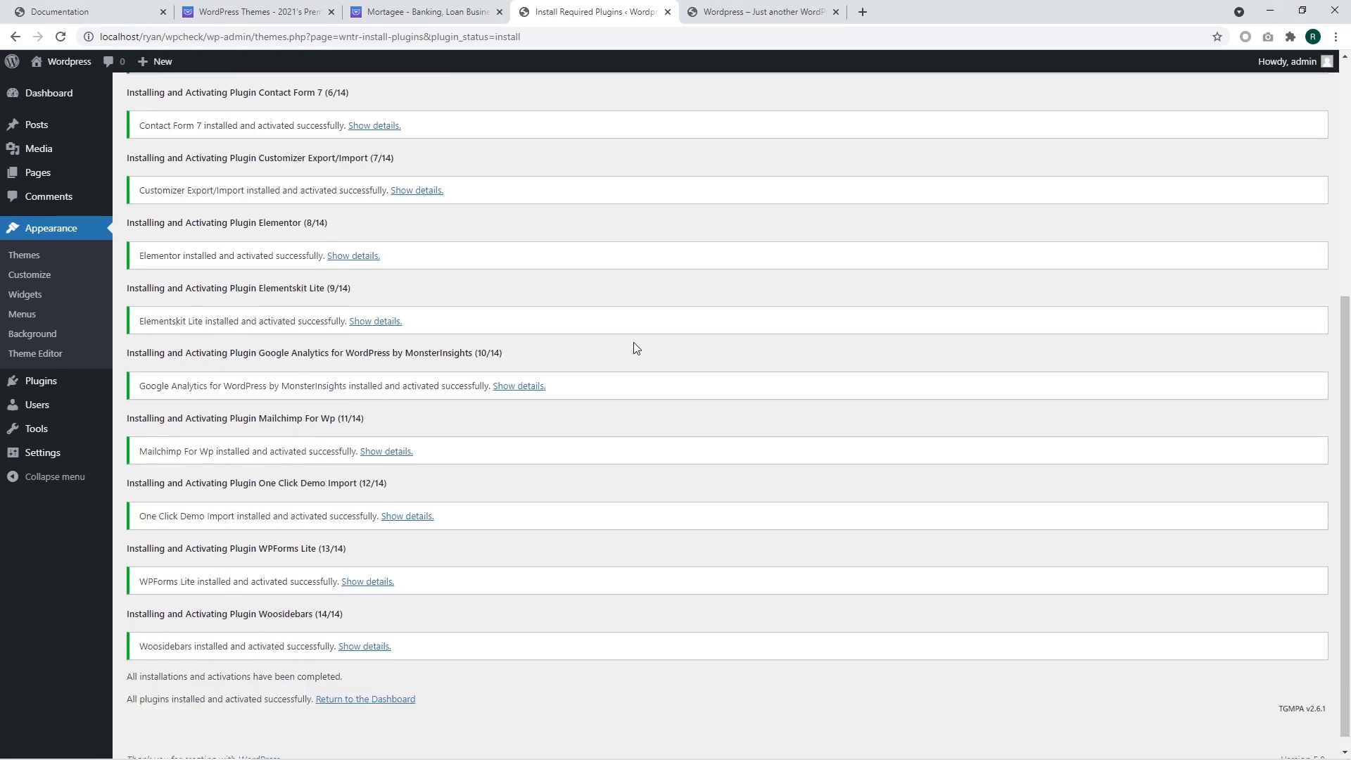
scroll(635, 348, "down", 1)
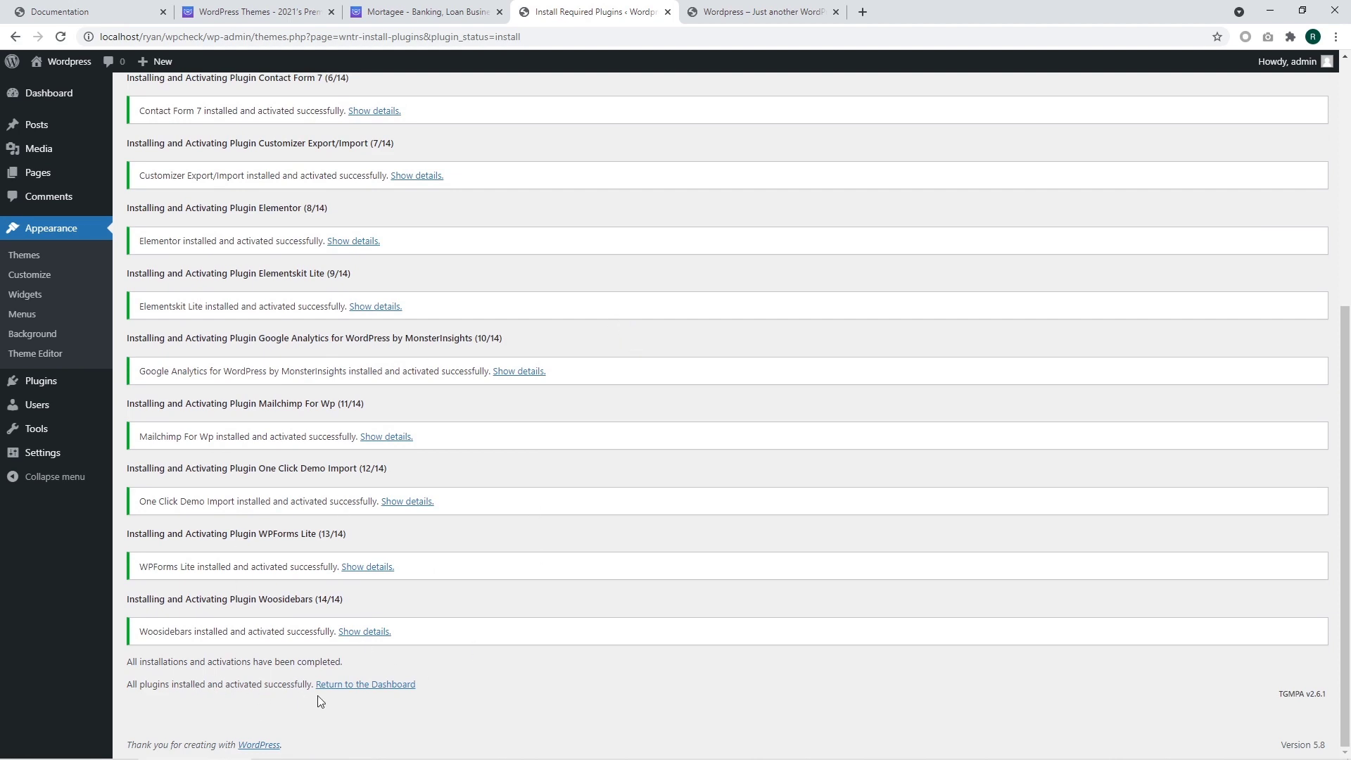
left_click(394, 689)
Step: Look through the Parent Theme Installation steps in the Mortagee documentation, including the one-click data import
left_click(134, 9)
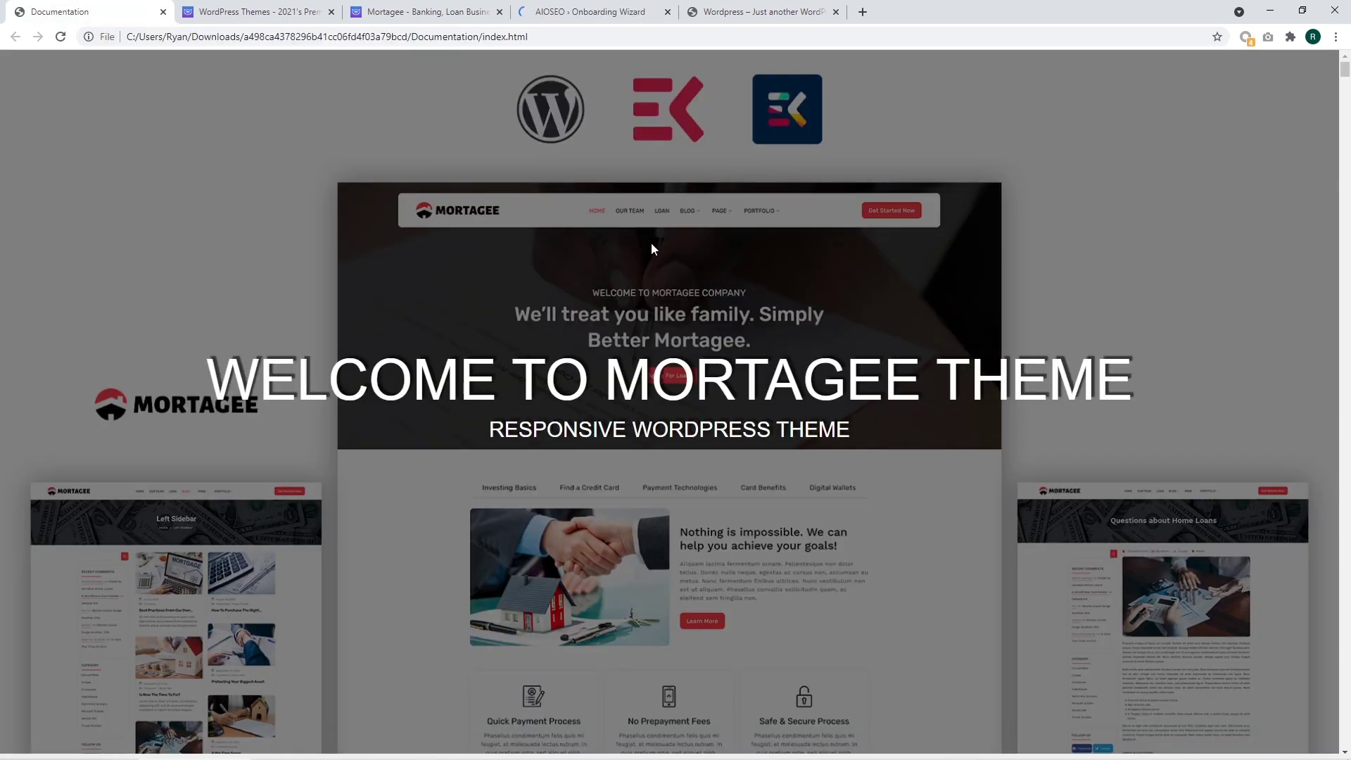
scroll(652, 248, "down", 5)
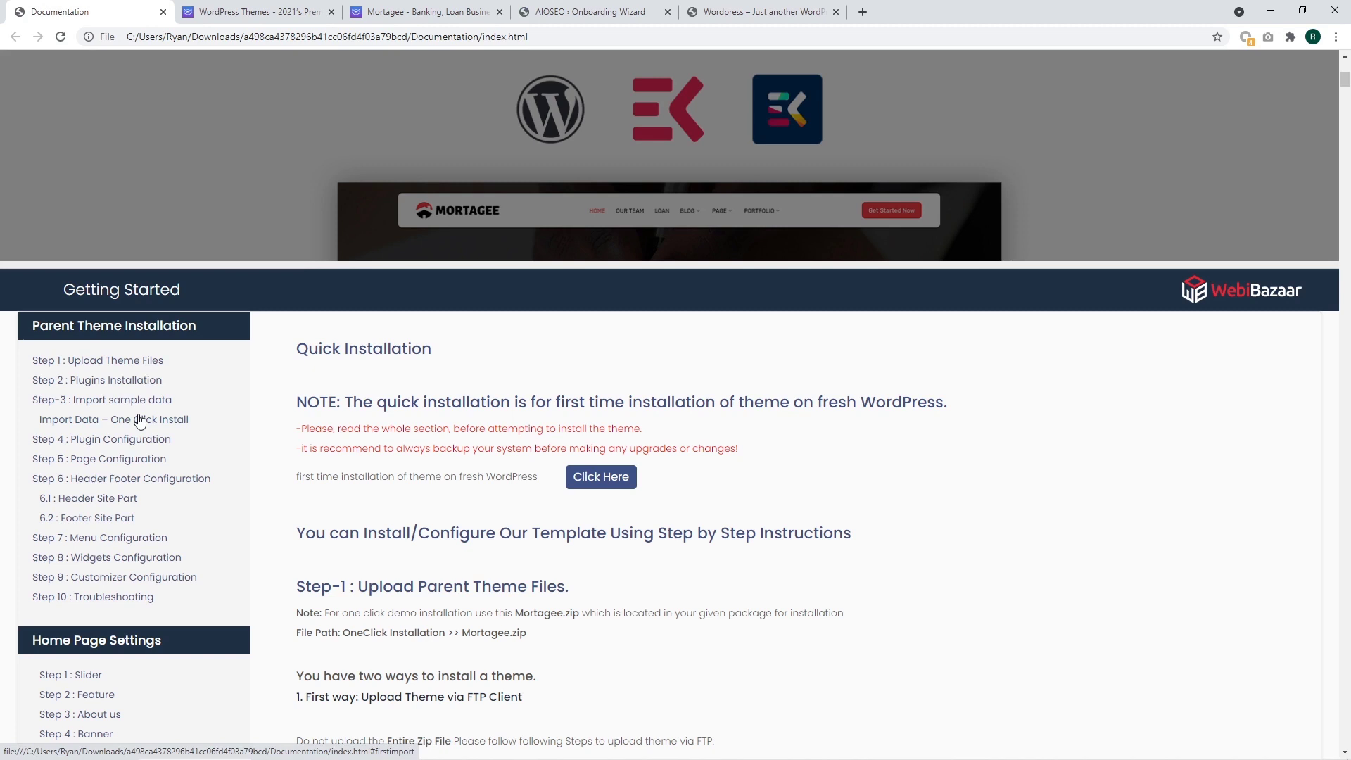
scroll(134, 444, "down", 1)
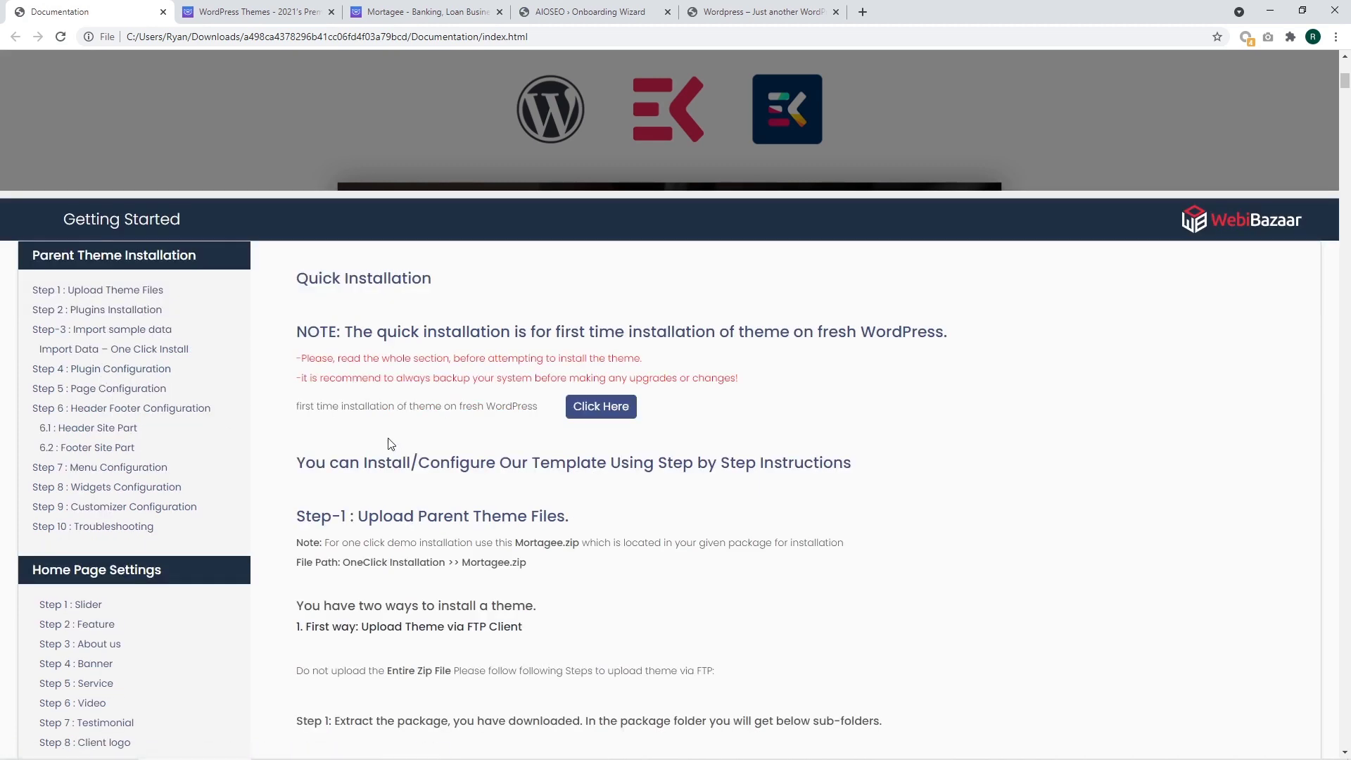
scroll(389, 443, "up", 2)
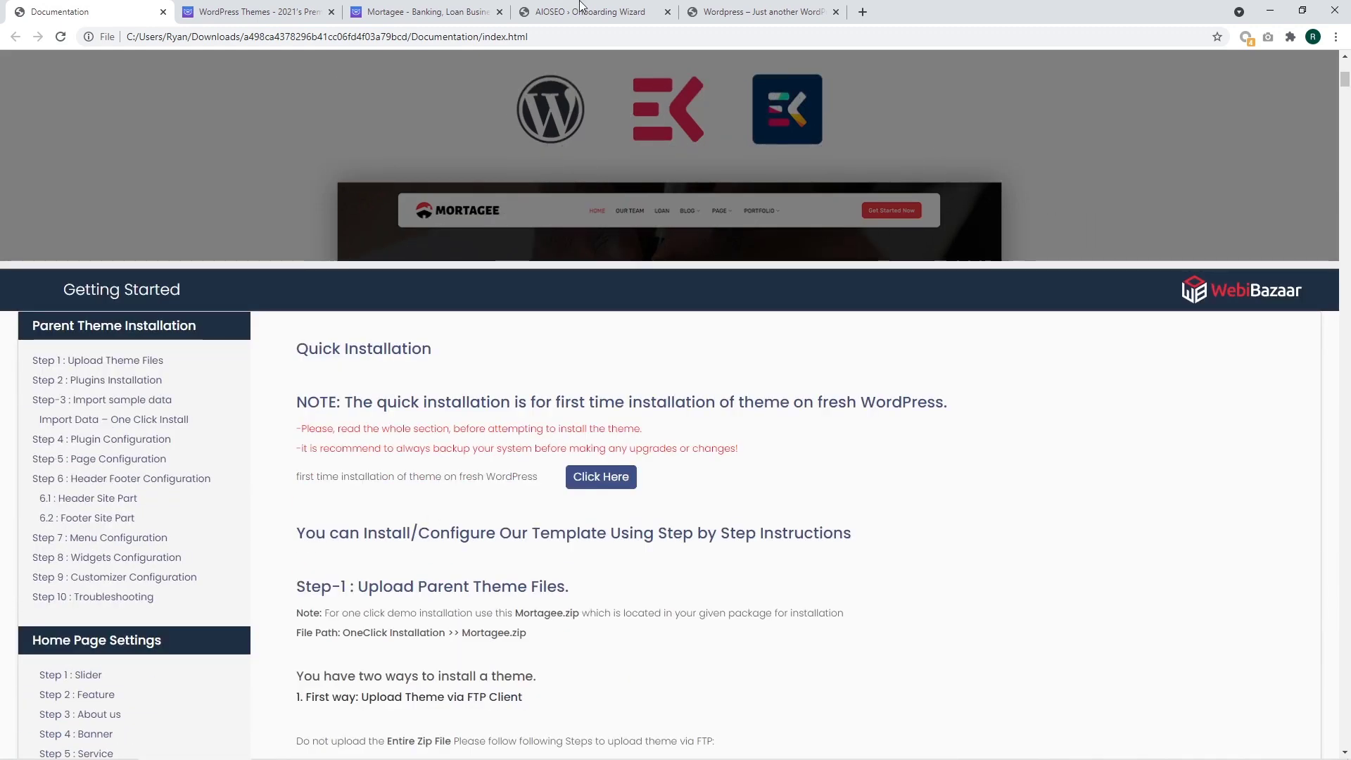
Step: Leave the AIOSEO setup wizard for the dashboard, and open the One Click Demo Import page of the Mortagee theme
left_click(627, 9)
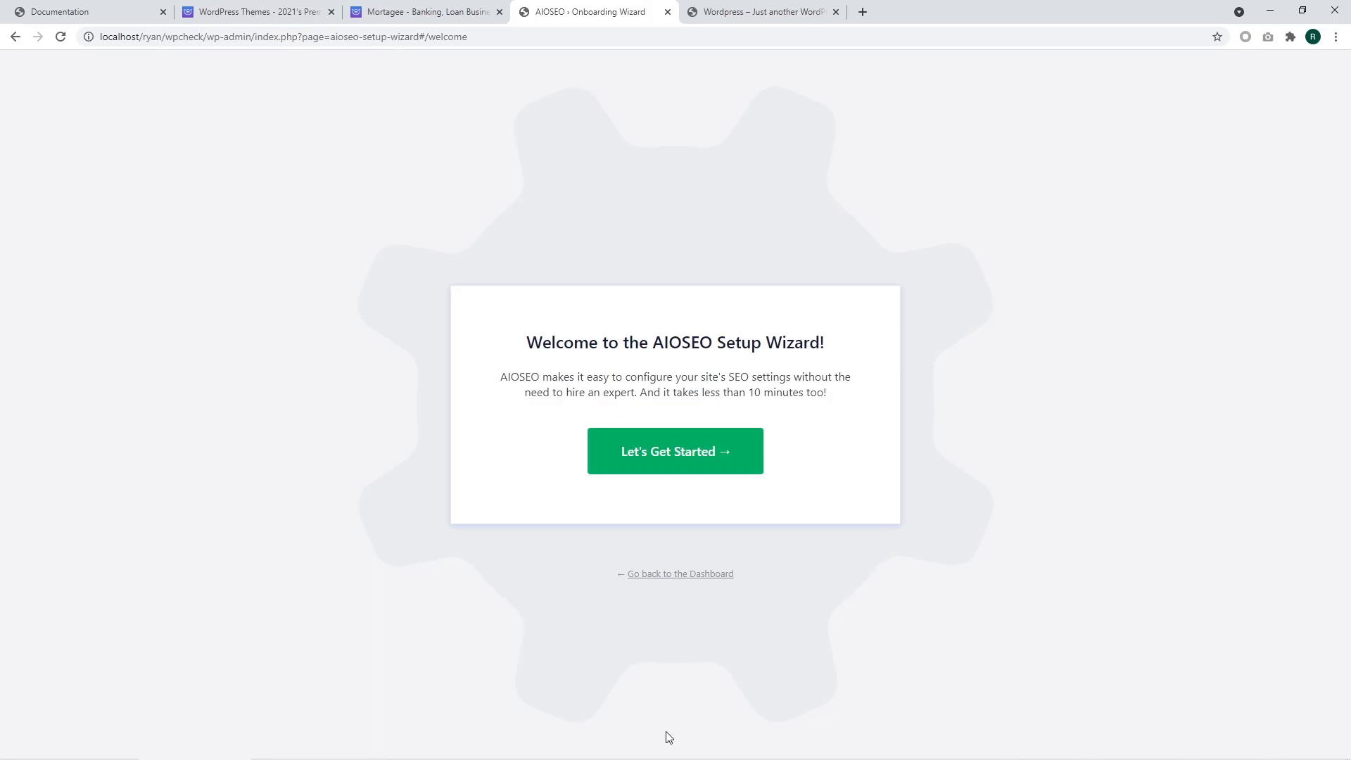
left_click(712, 576)
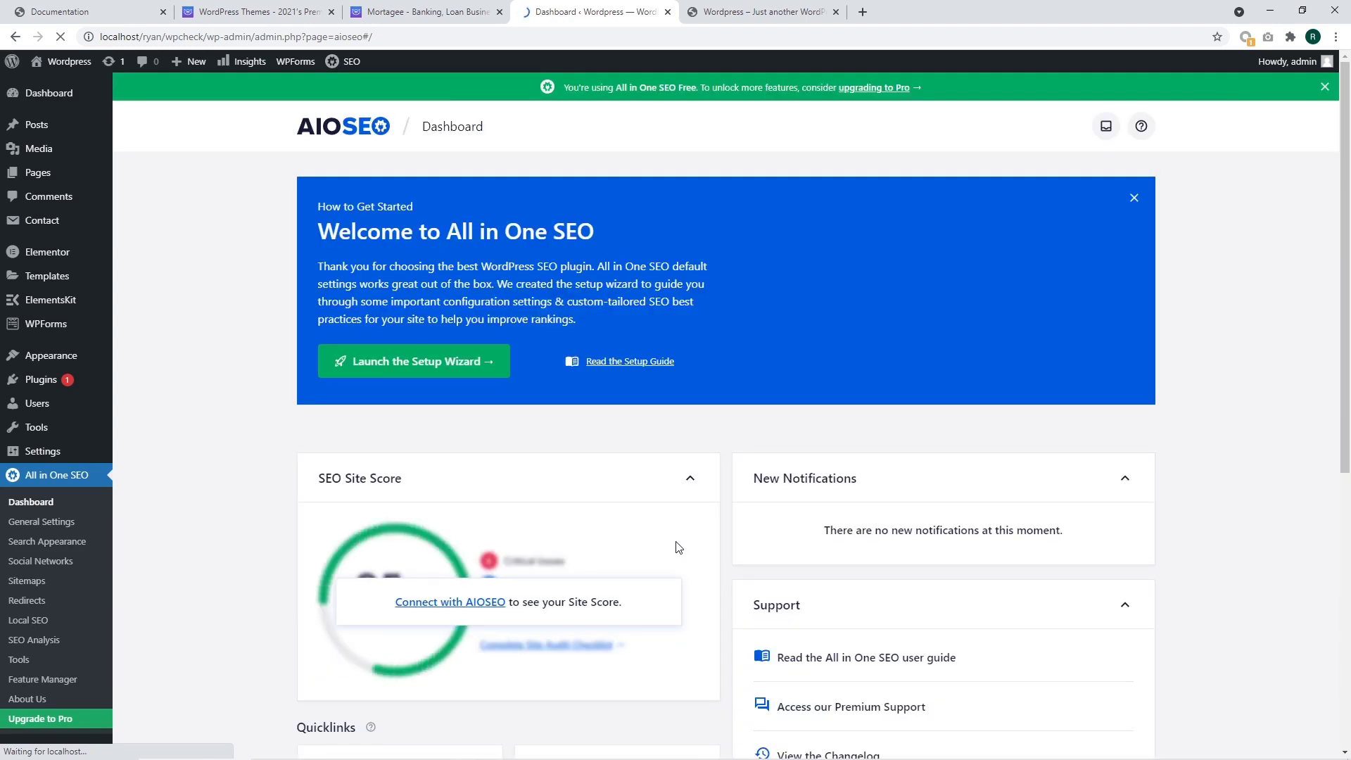
scroll(266, 256, "down", 1)
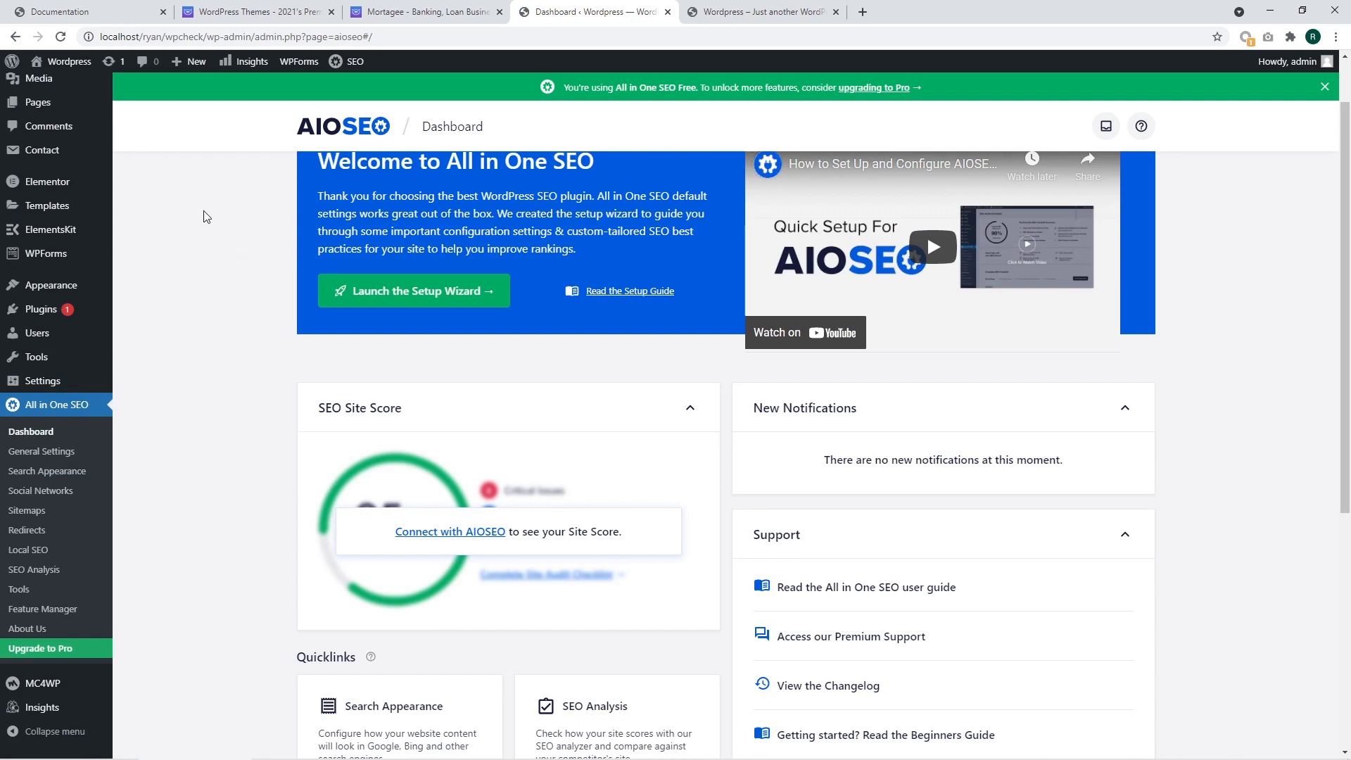
mouse_move(58, 290)
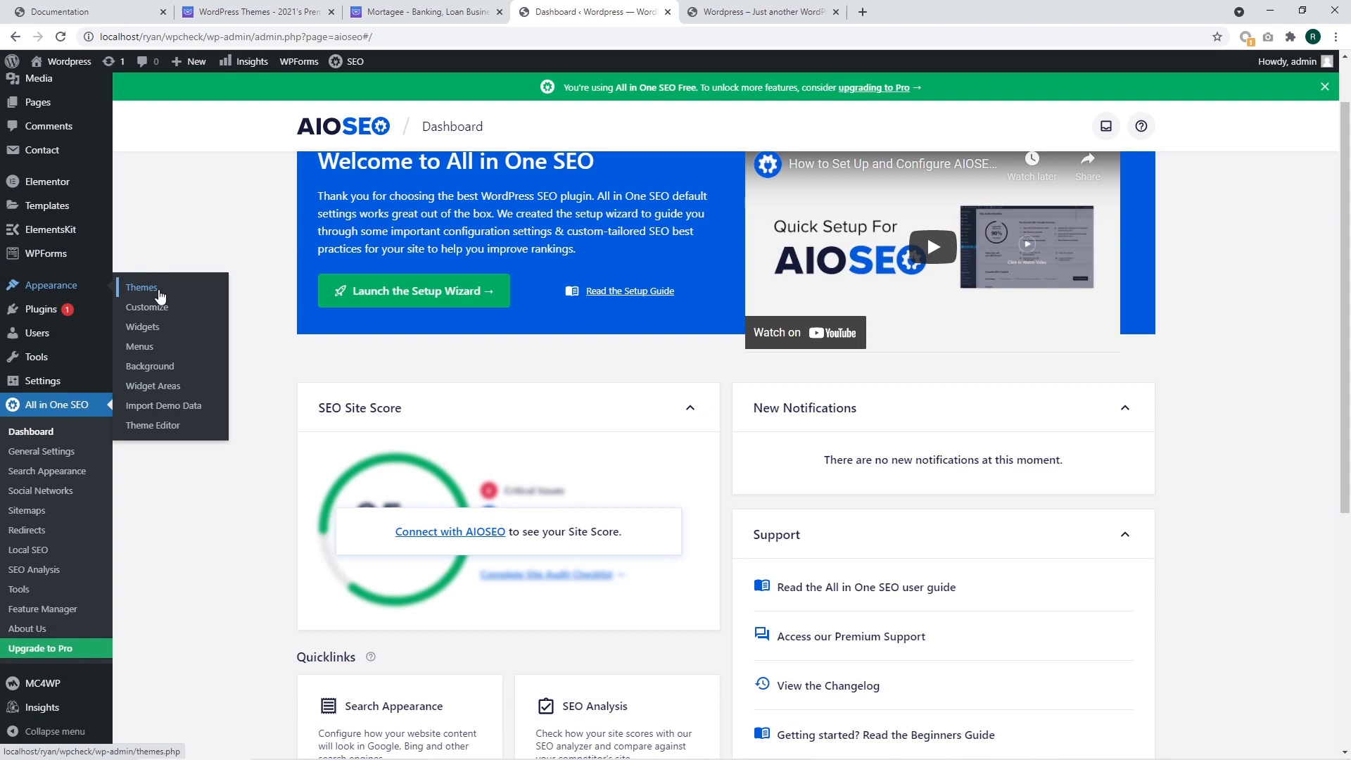
left_click(182, 411)
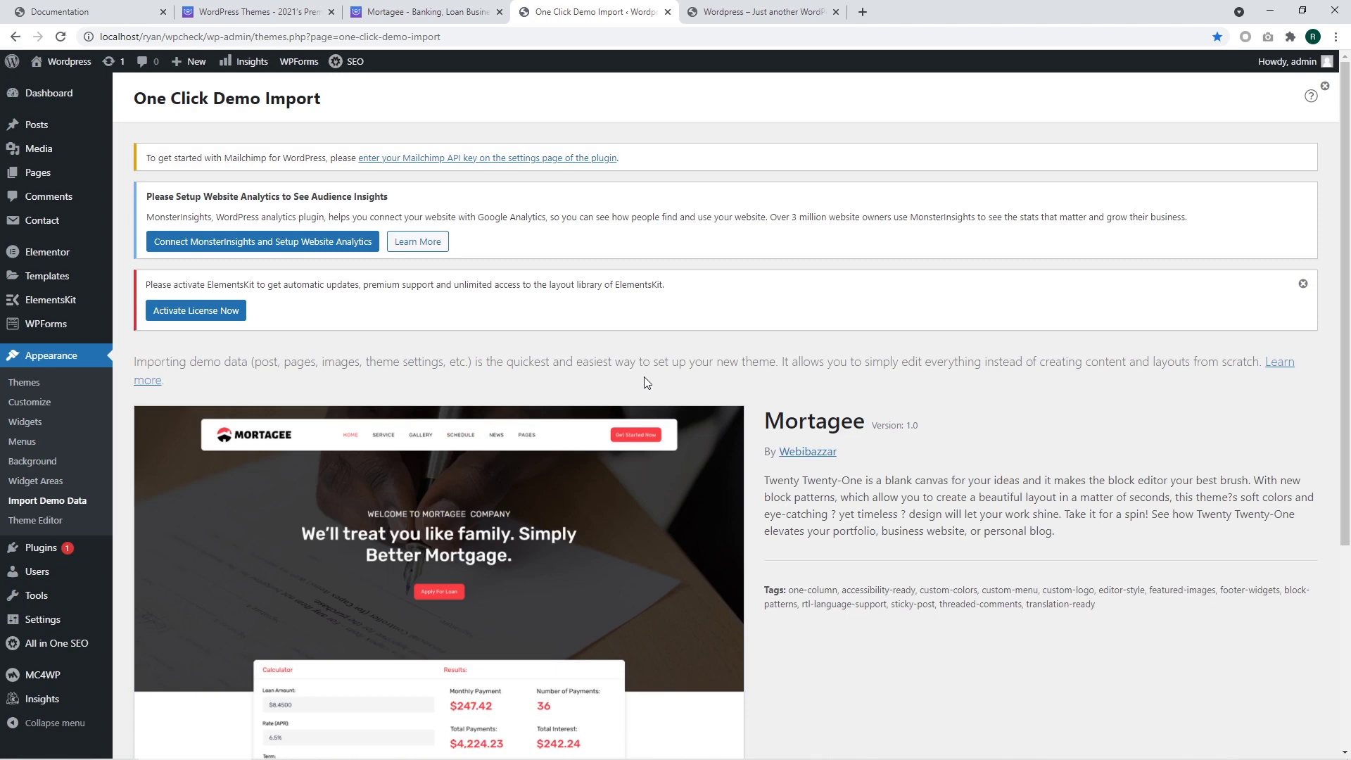
scroll(644, 377, "down", 3)
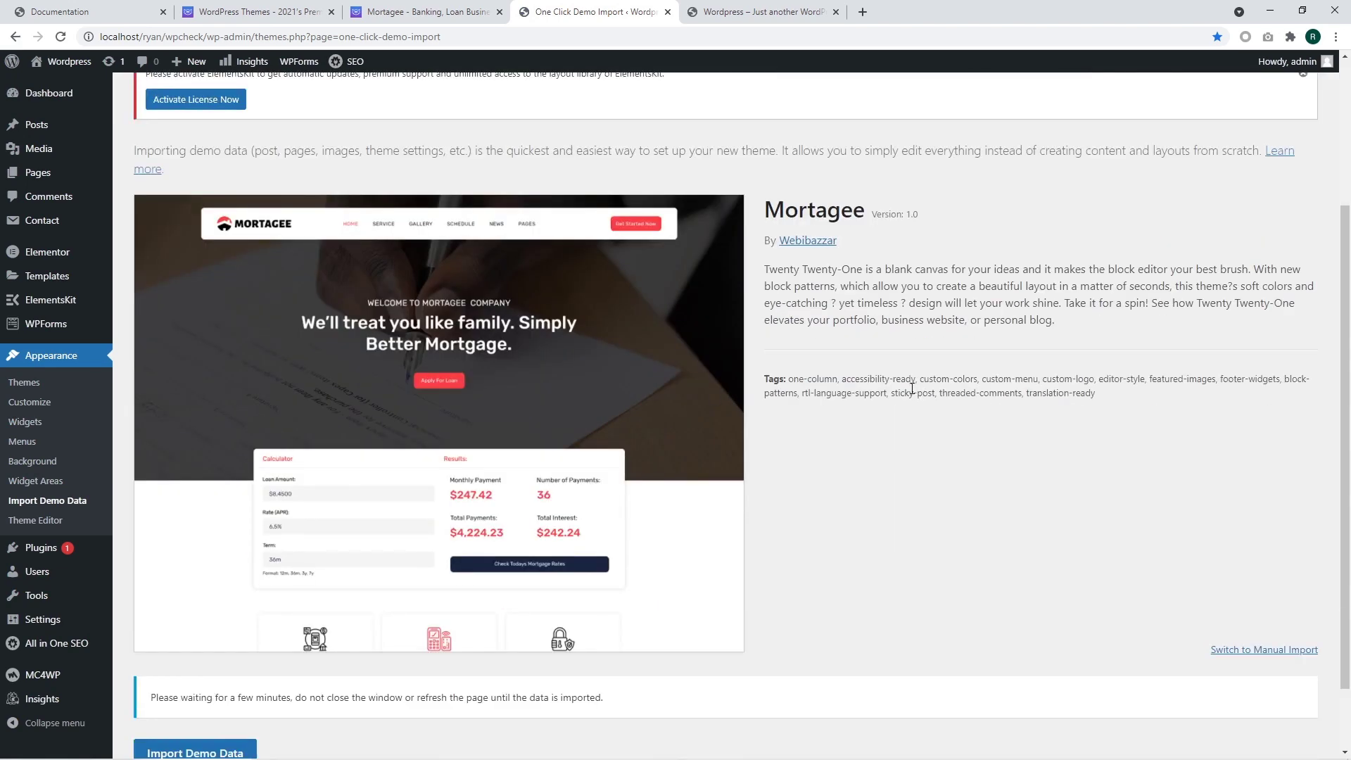
scroll(918, 387, "down", 1)
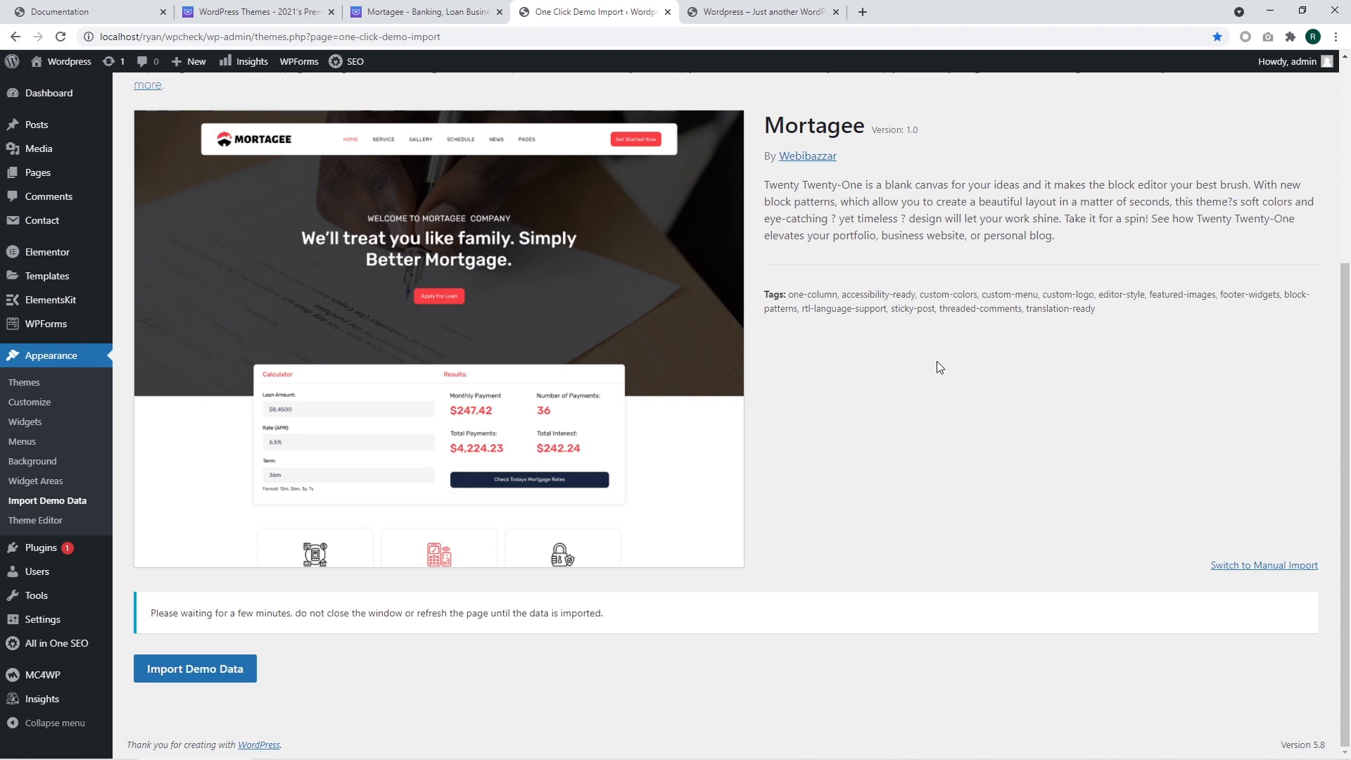
Step: Import the Mortagee theme's demo data into the WordPress site, and return to the theme documentation once the import has run
left_click(232, 670)
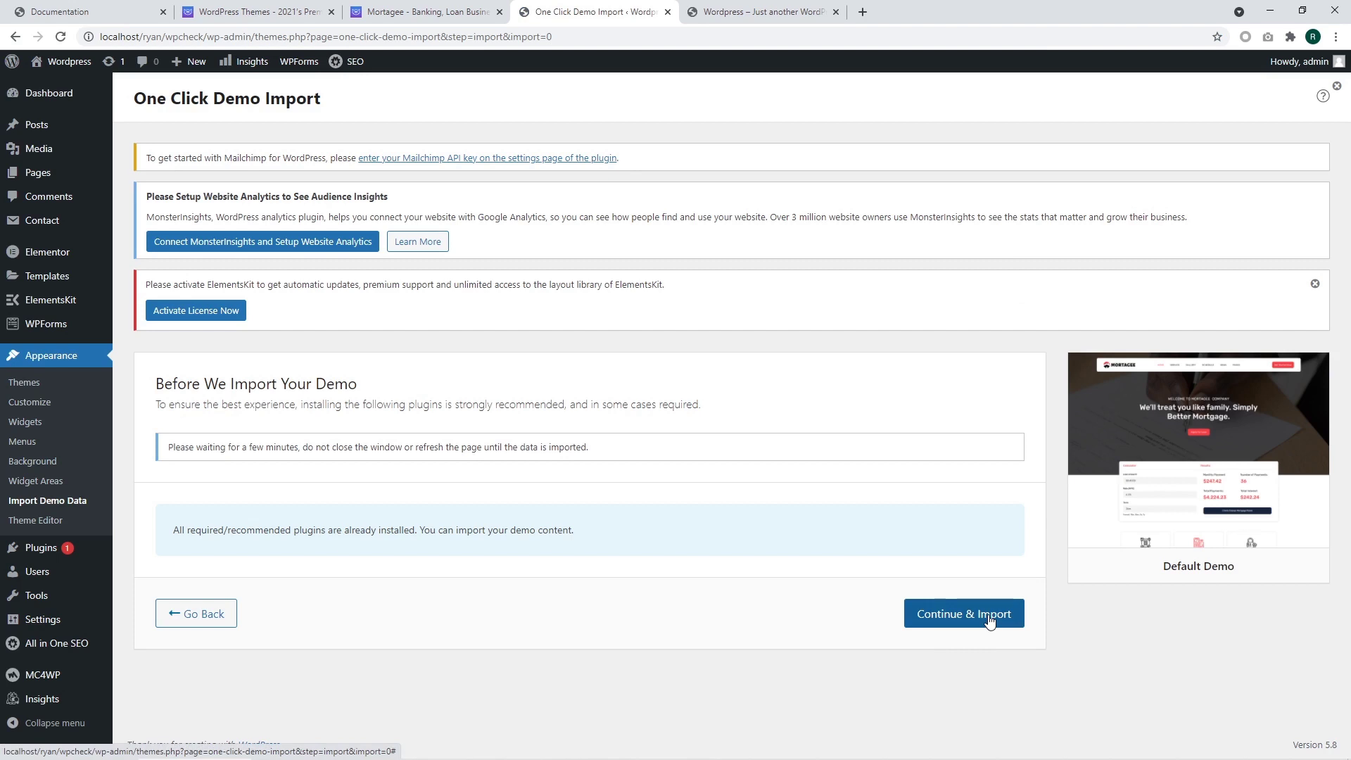
left_click(989, 621)
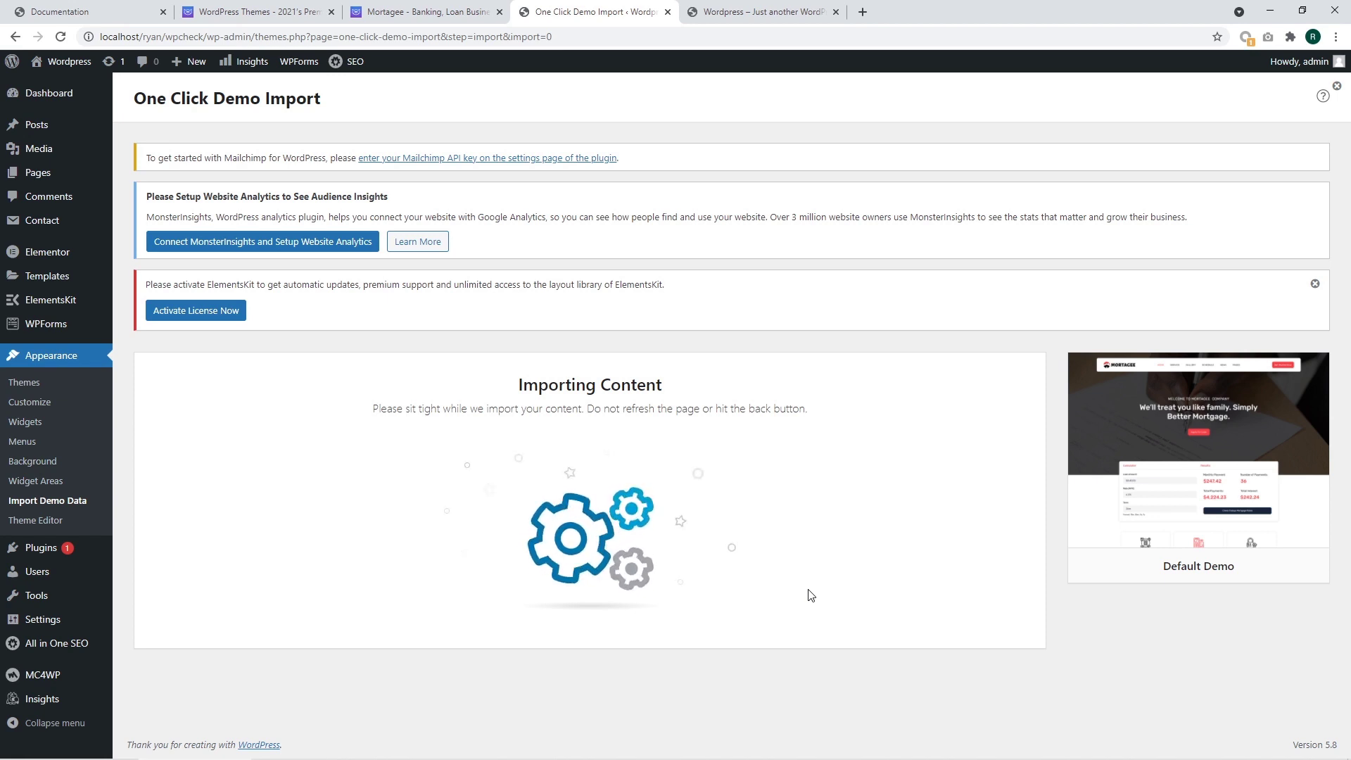
key("ctrl+Tab")
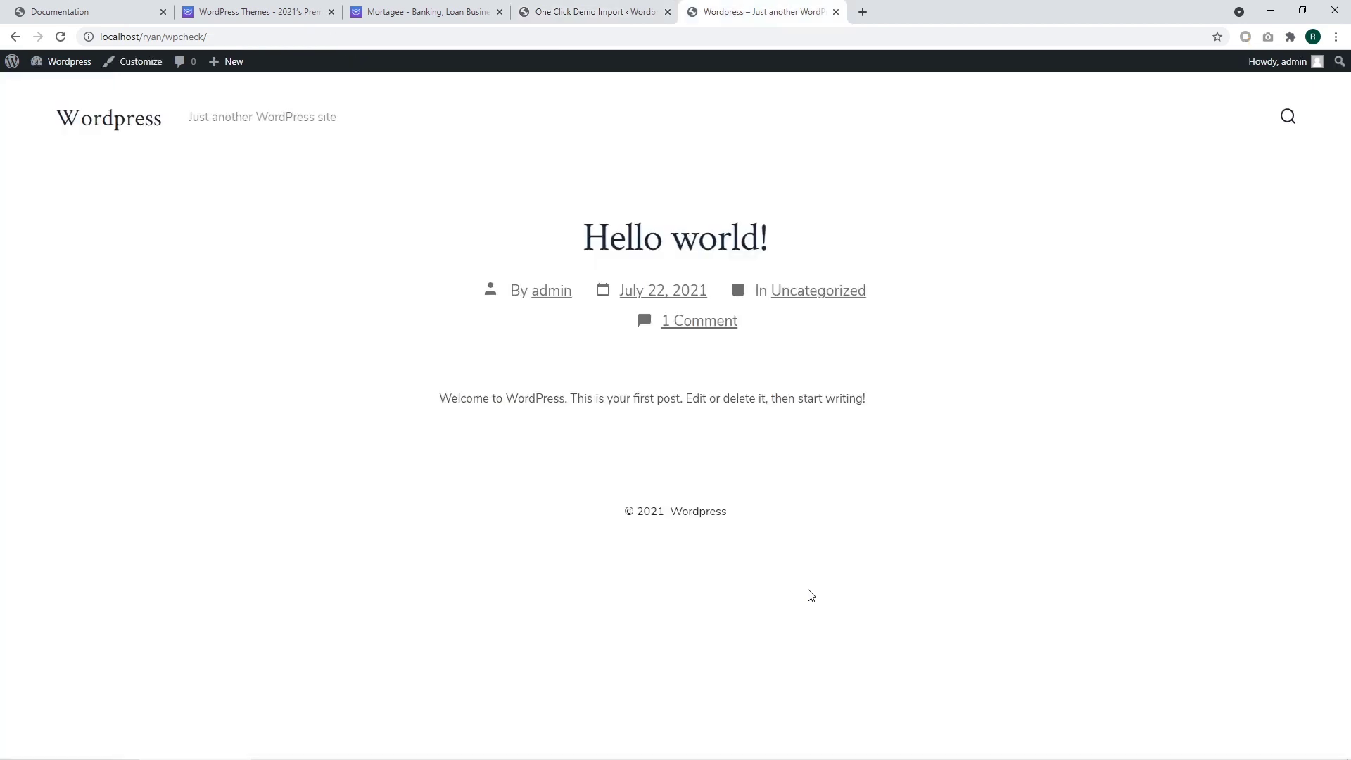
left_click(626, 9)
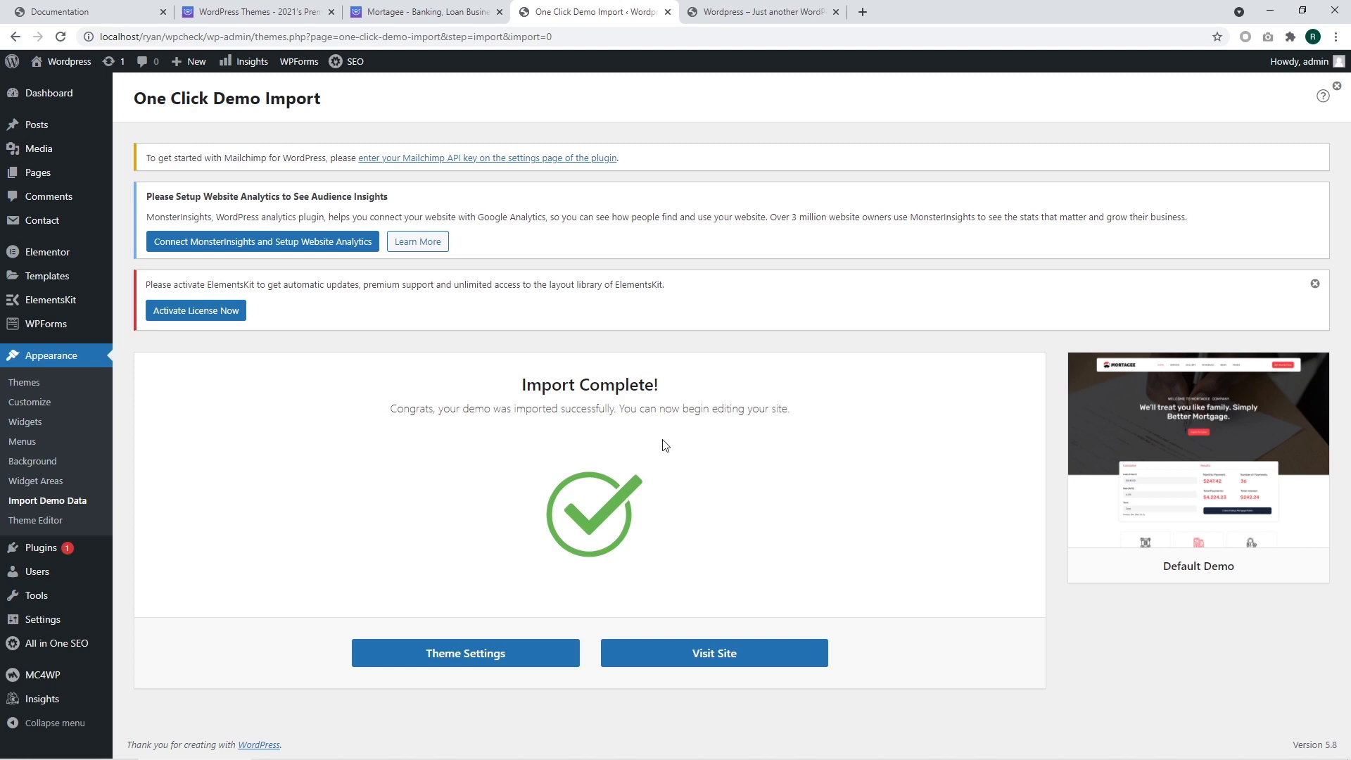
left_click(70, 11)
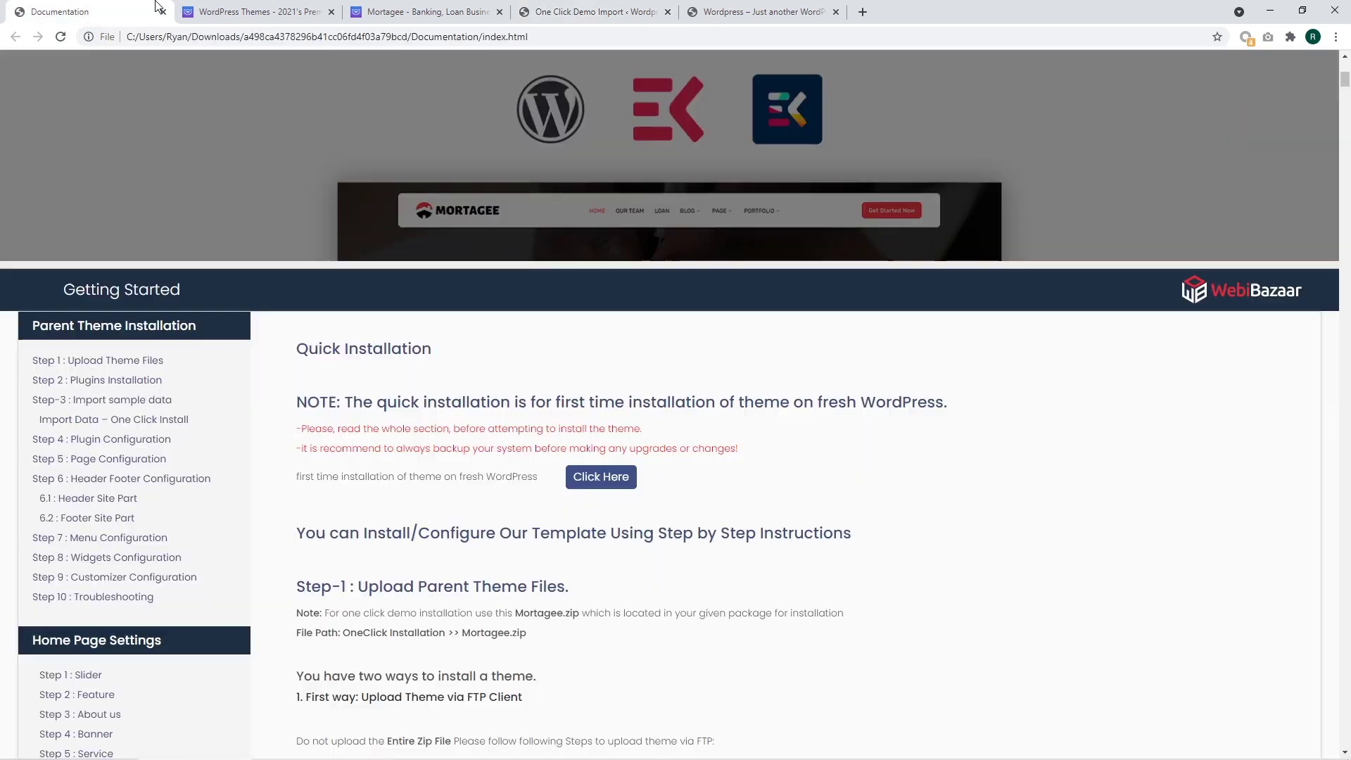
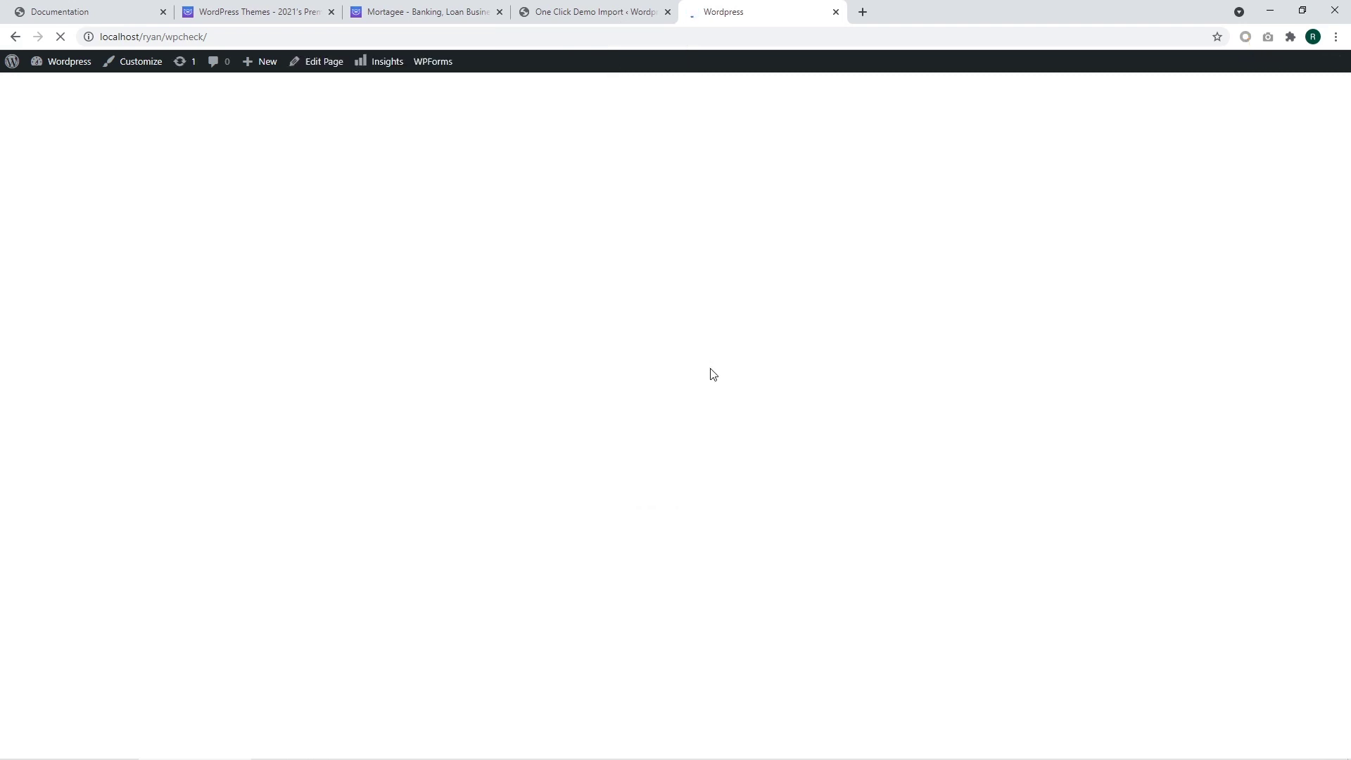
Step: Look through the site's home page with the imported Mortagee demo, from the header through the loan services and blog sections to the footer
mouse_move(249, 76)
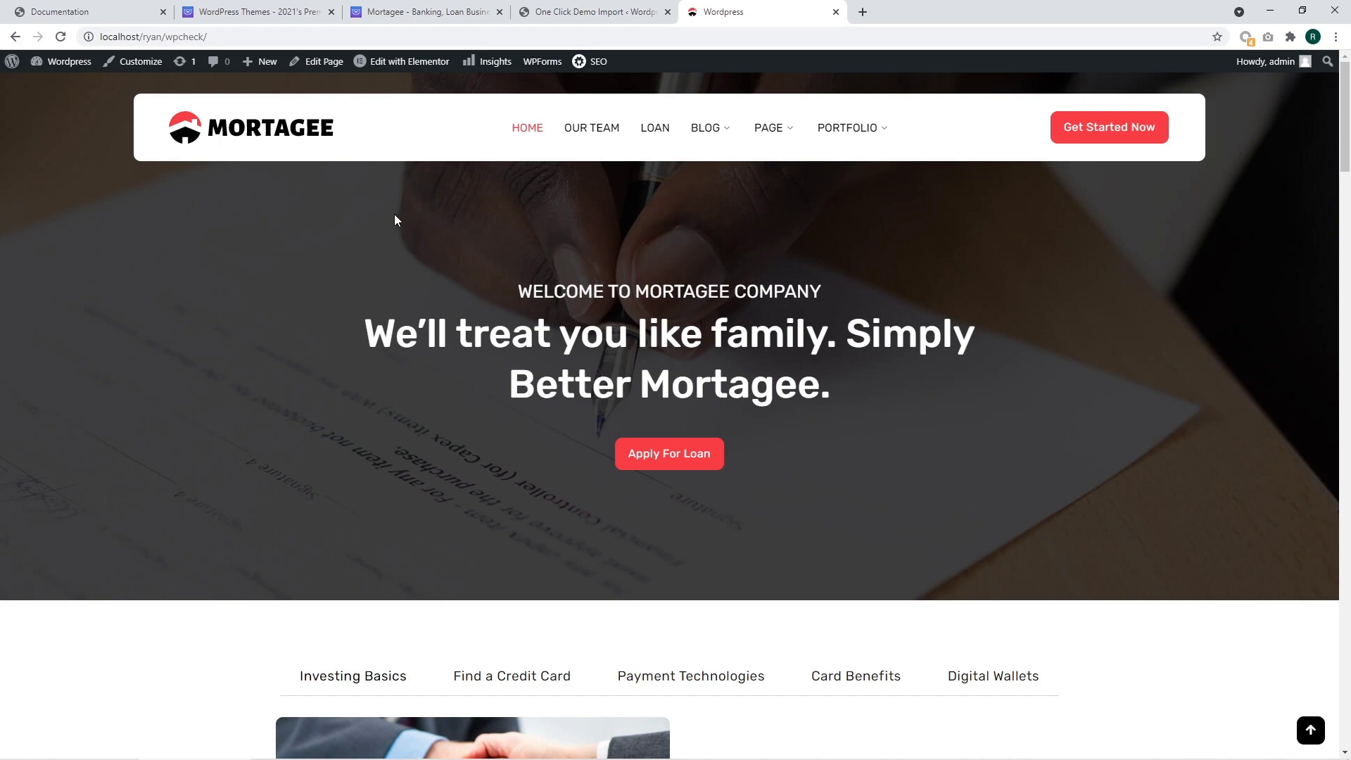
scroll(575, 272, "down", 10)
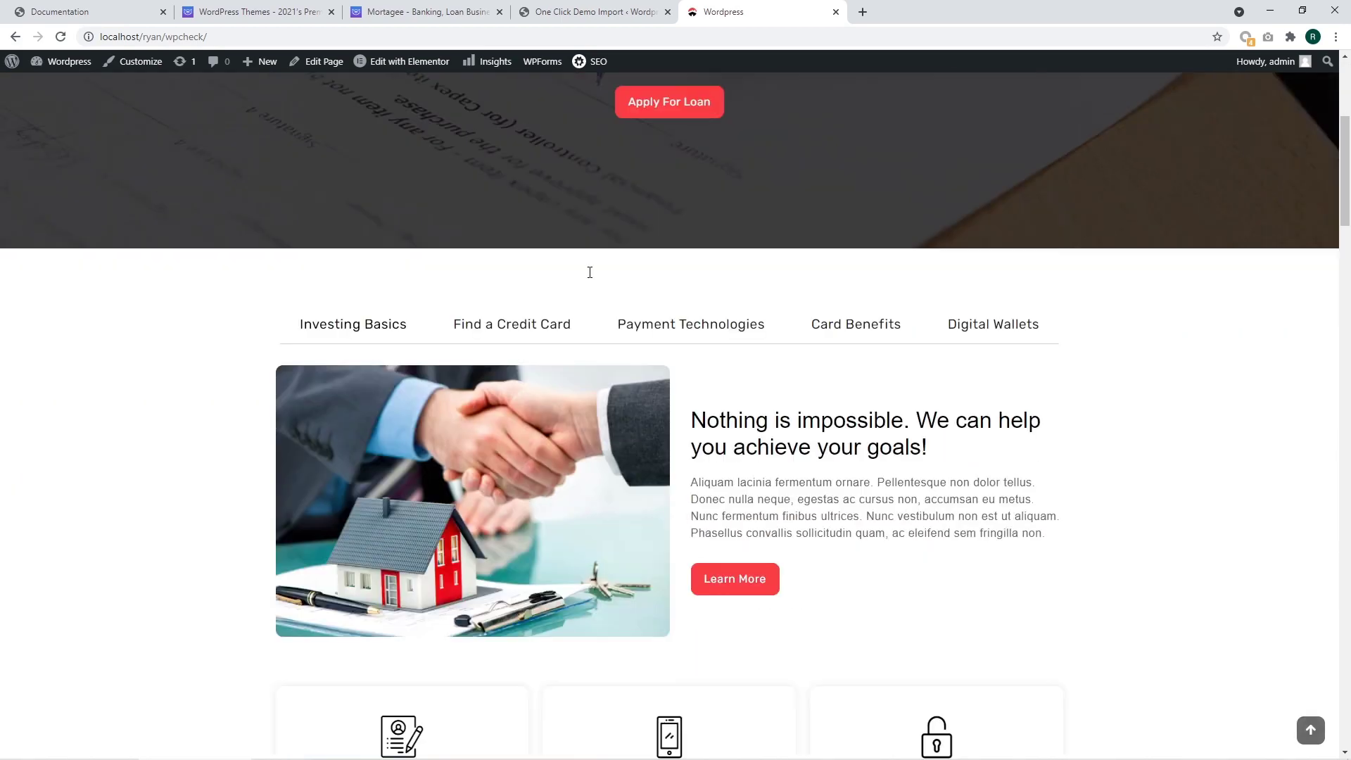
scroll(605, 288, "down", 5)
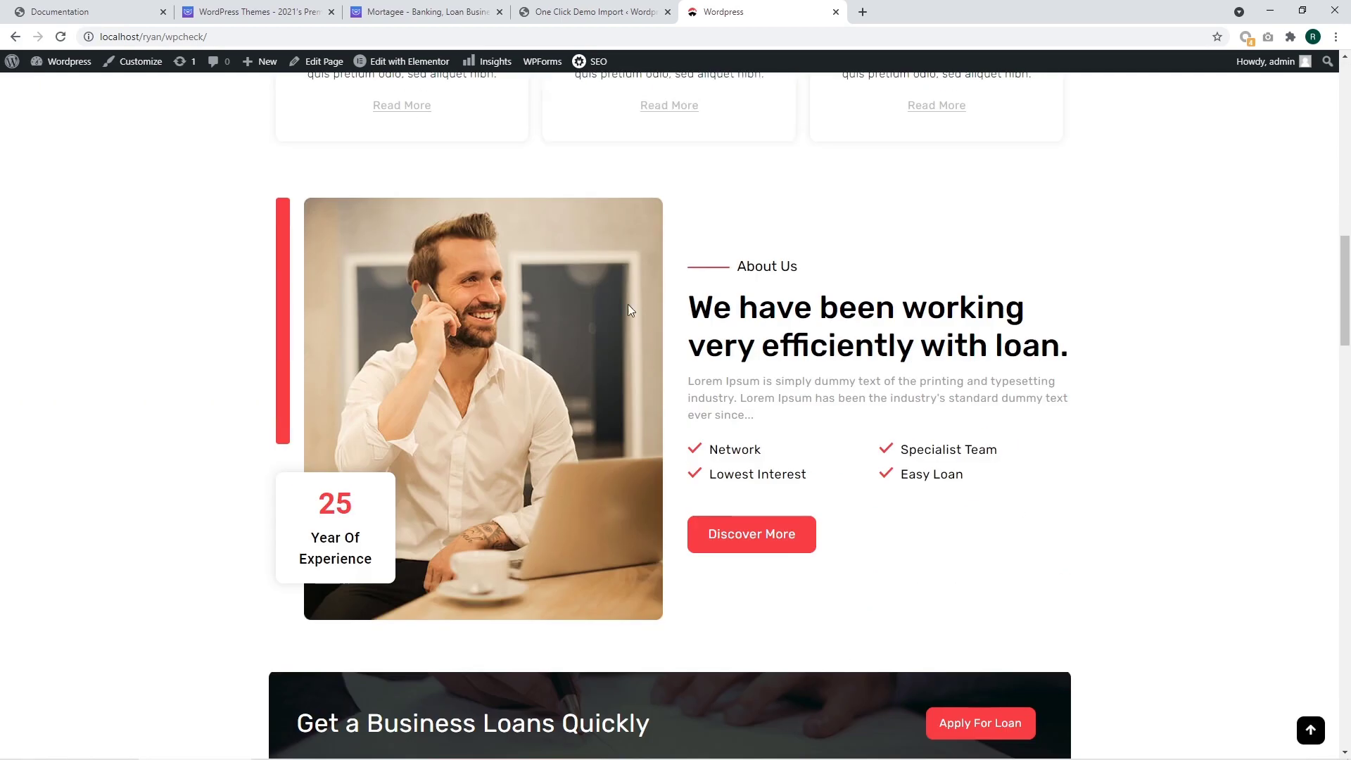
scroll(779, 358, "down", 10)
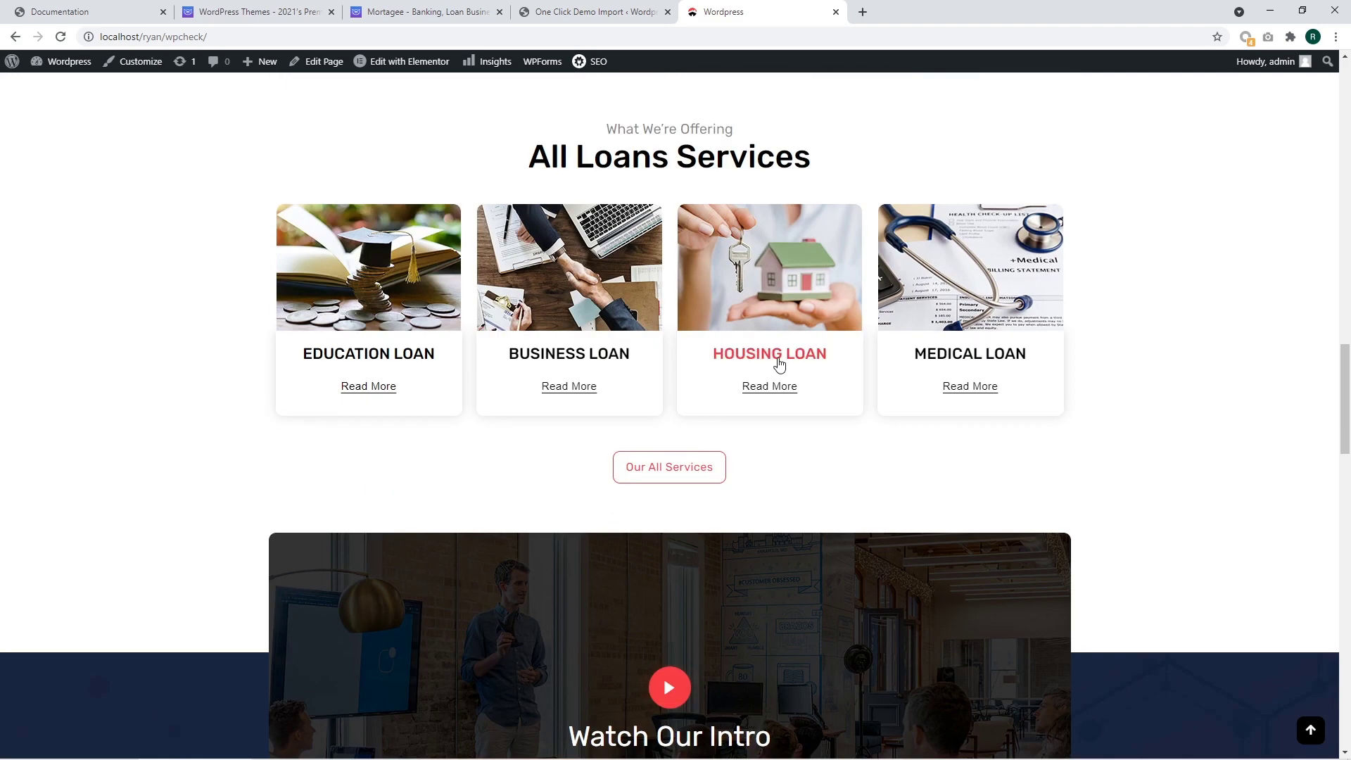
scroll(778, 362, "down", 3)
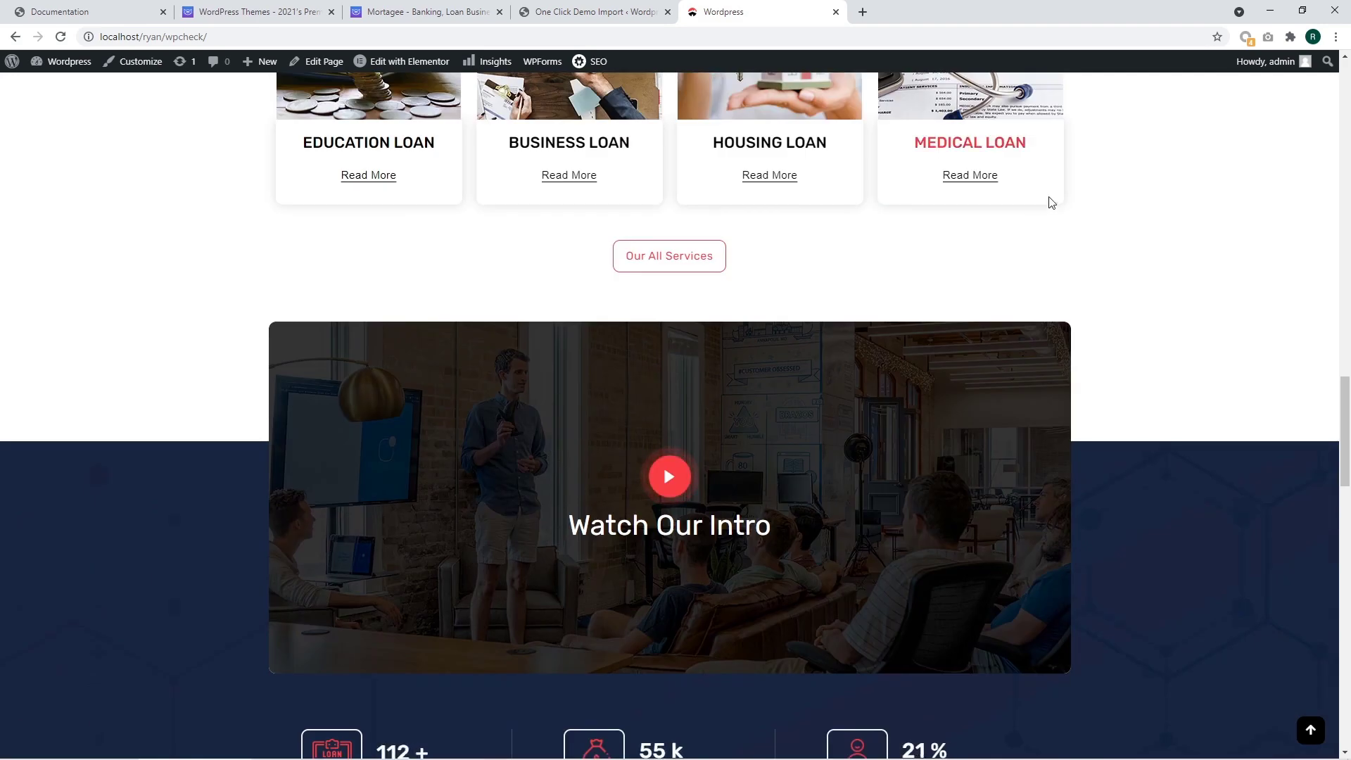
scroll(1049, 202, "down", 2)
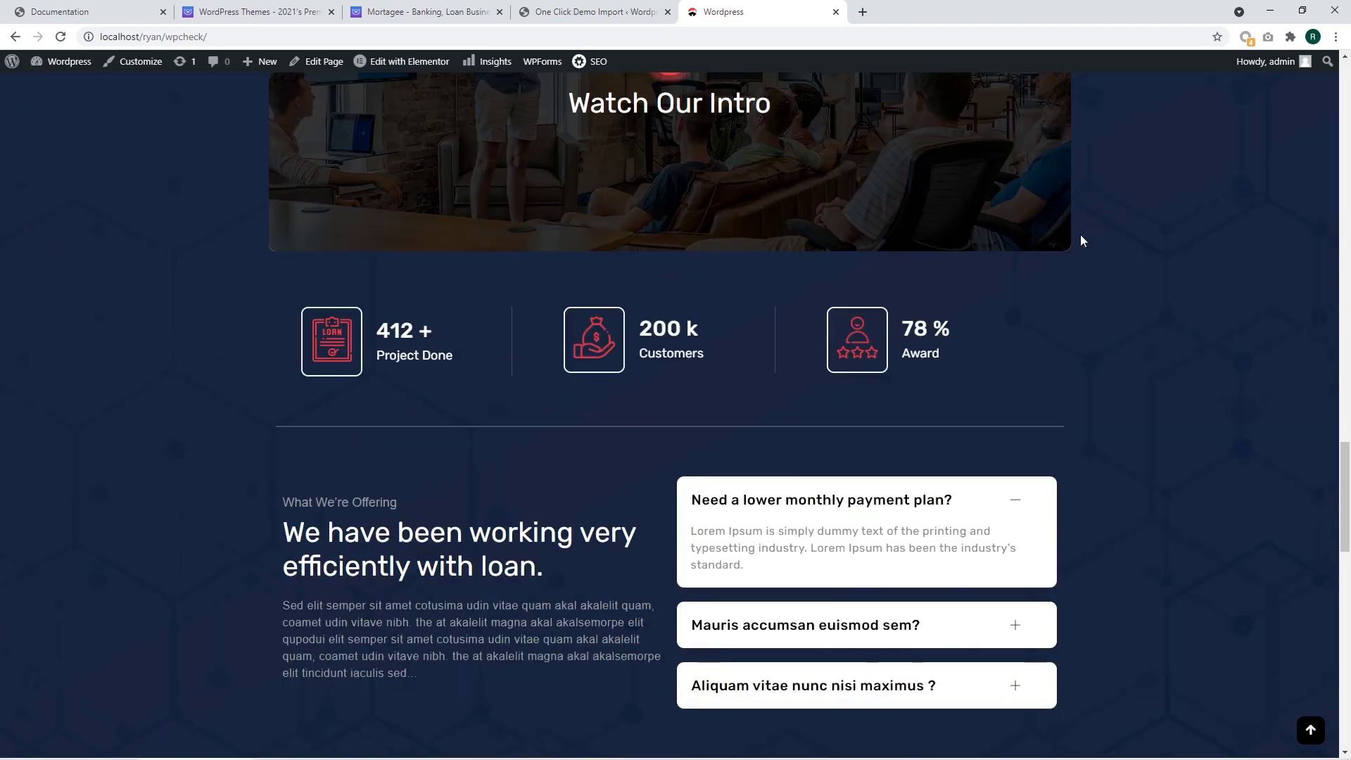
scroll(1080, 236, "down", 4)
scroll(1081, 241, "down", 3)
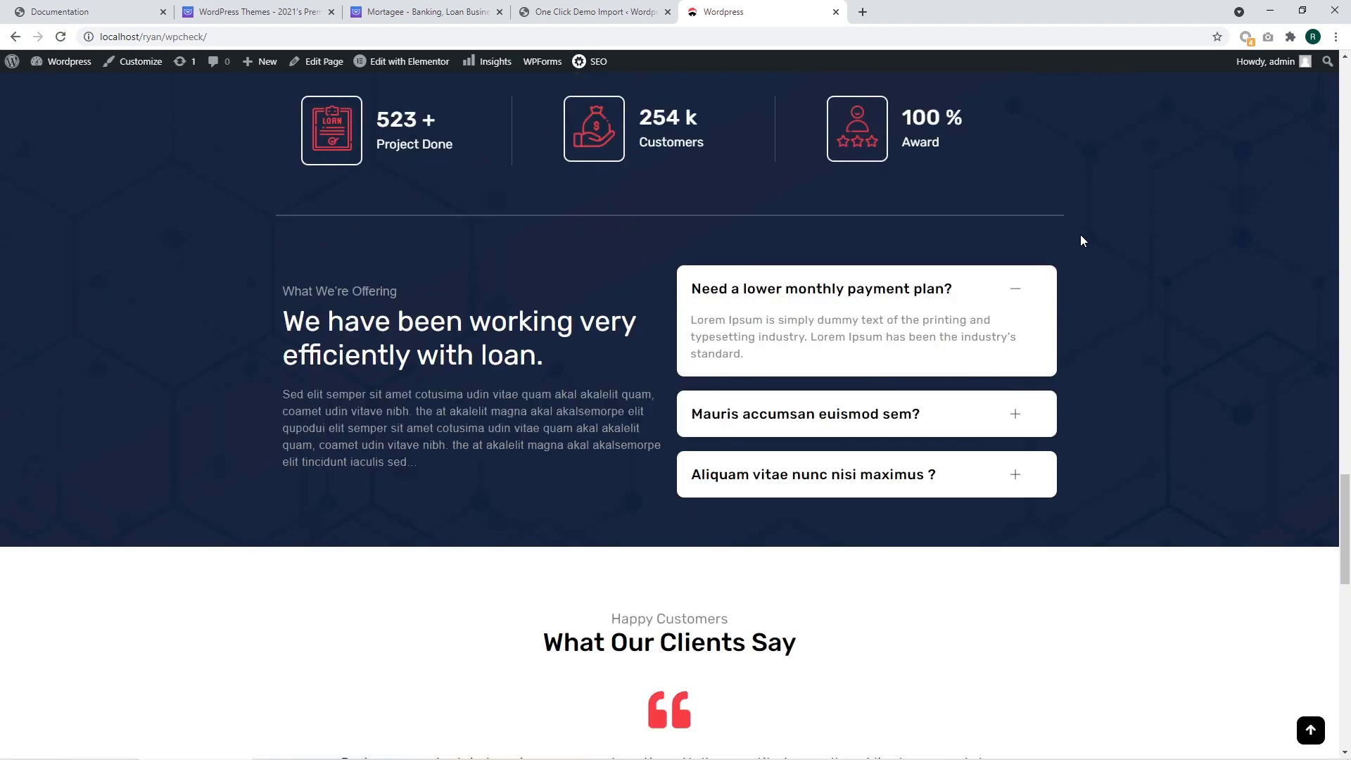
scroll(1082, 241, "down", 3)
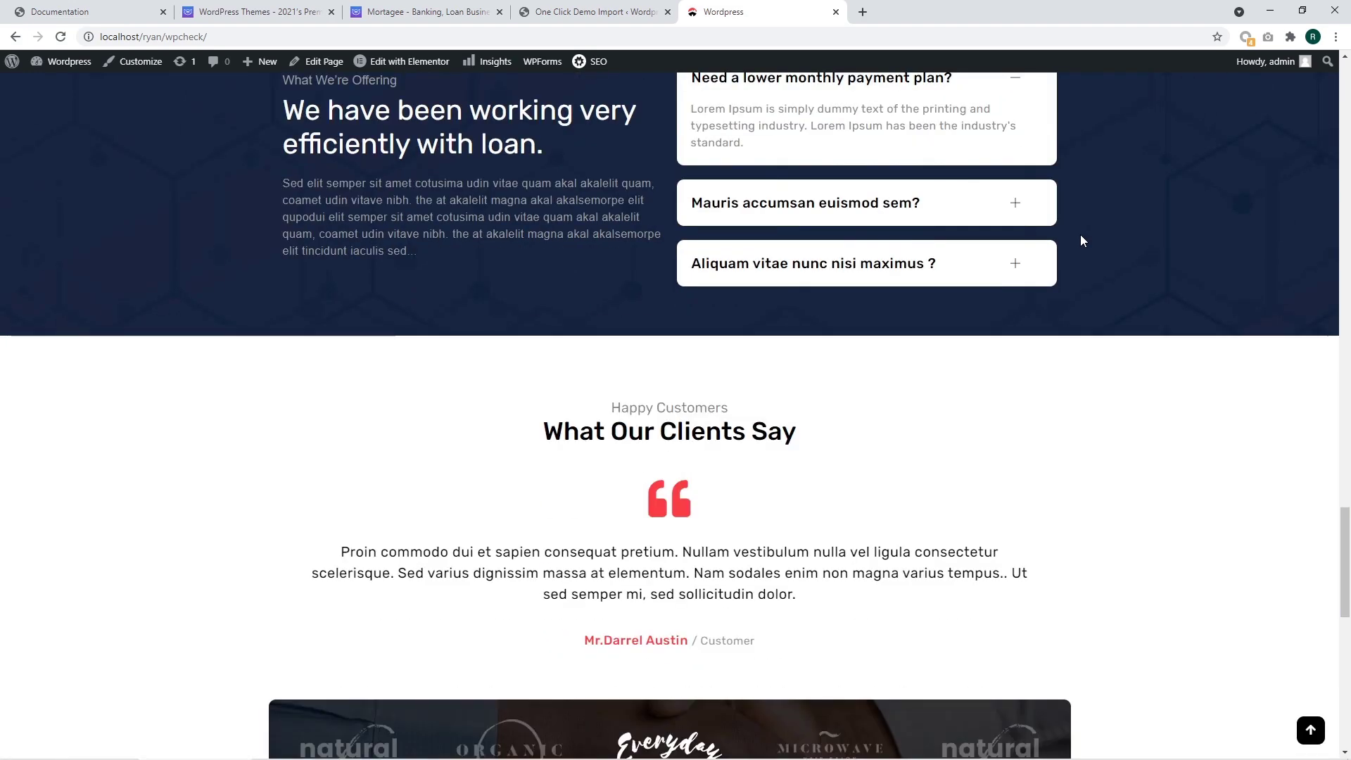
scroll(1081, 241, "down", 4)
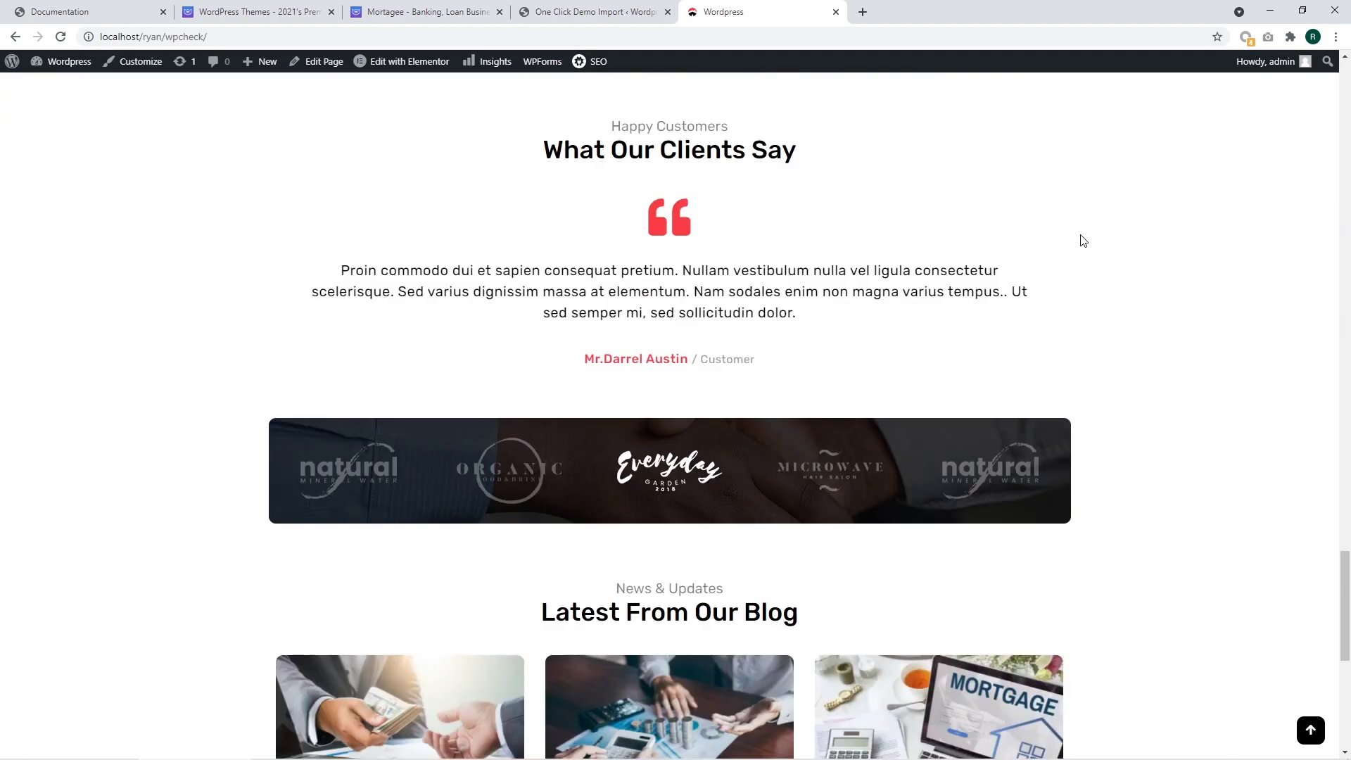
scroll(1083, 240, "down", 3)
scroll(1081, 241, "down", 4)
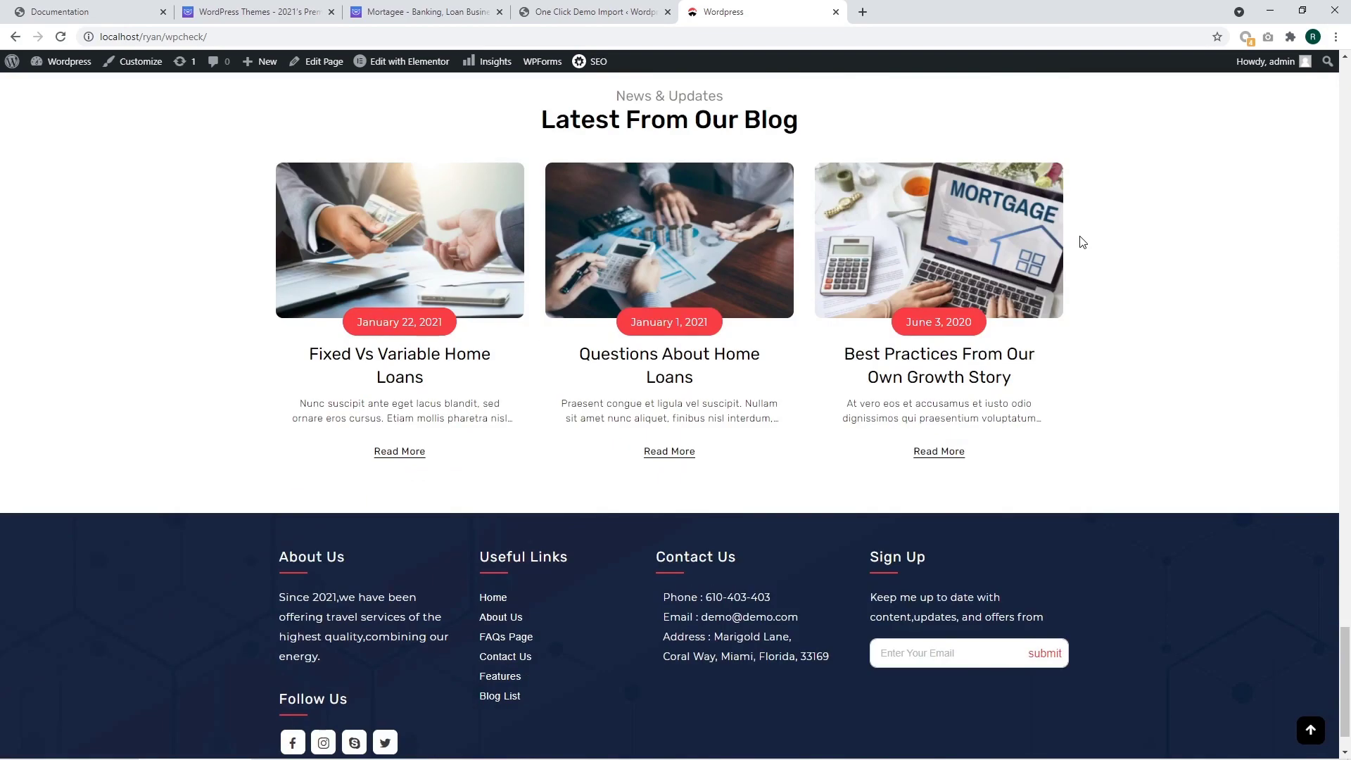
scroll(1055, 383, "up", 3)
scroll(1054, 393, "down", 4)
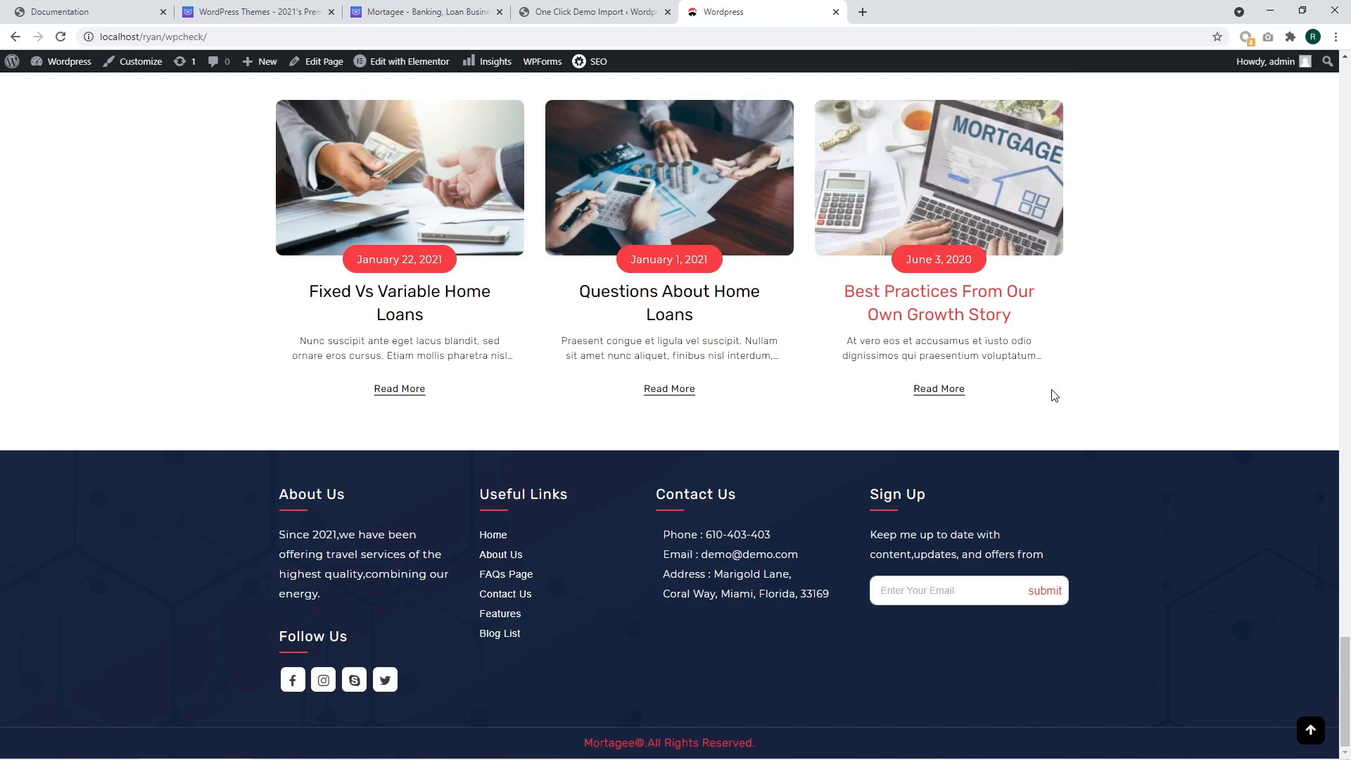
scroll(1054, 395, "up", 20)
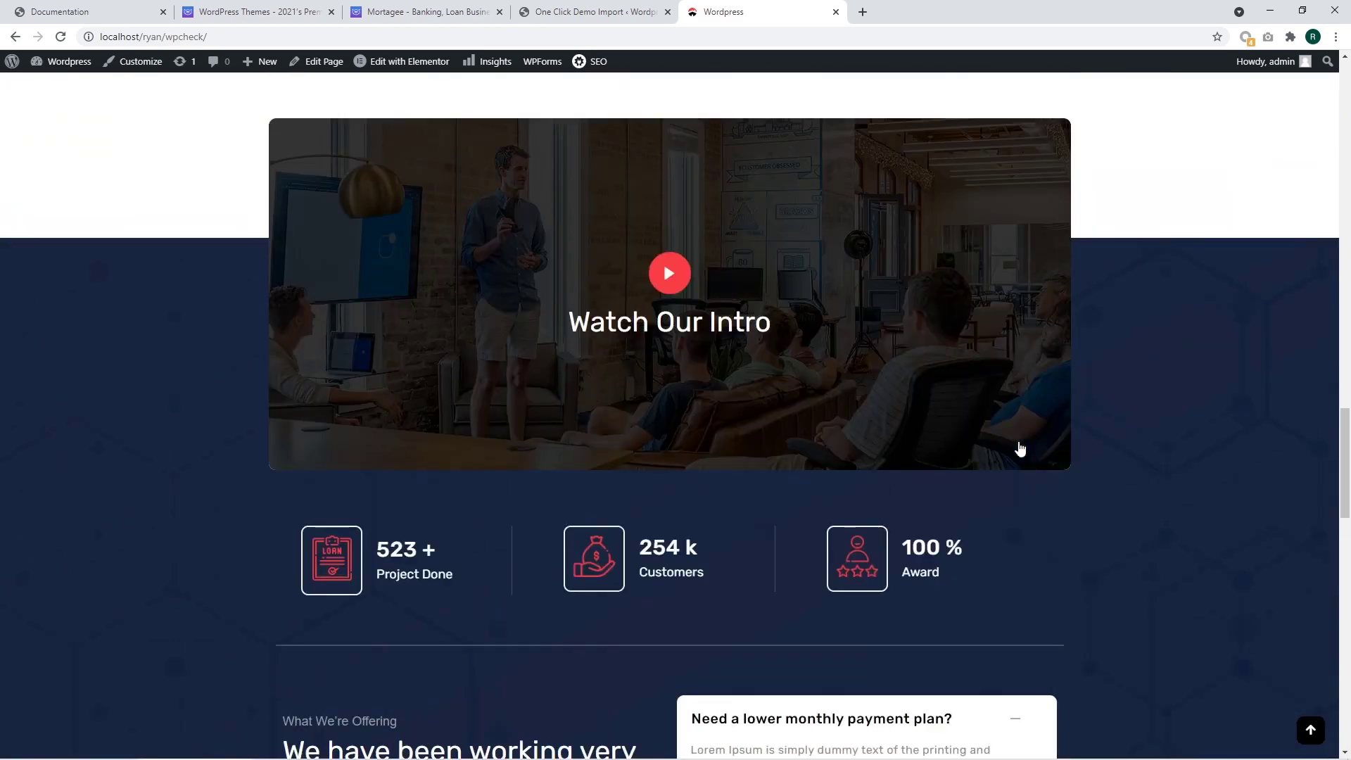
scroll(1021, 447, "up", 20)
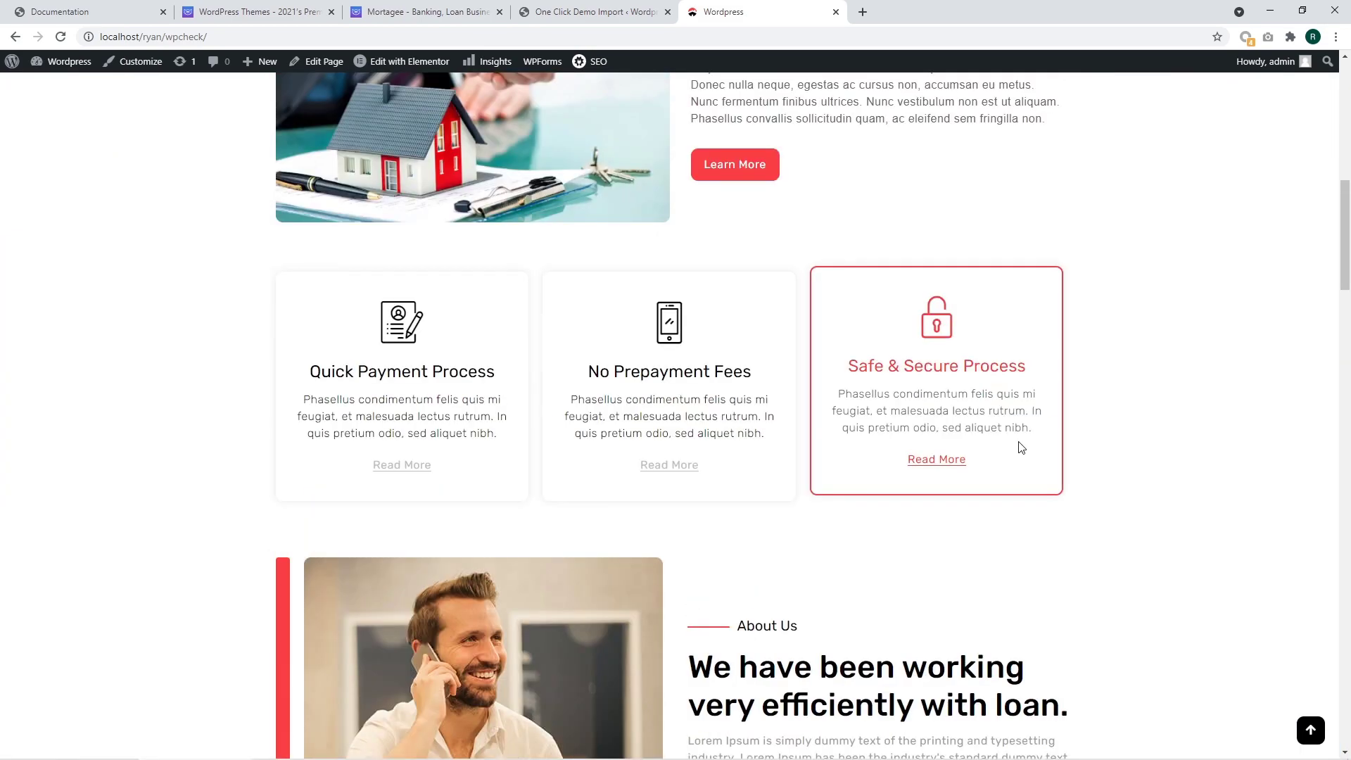
scroll(1021, 447, "up", 4)
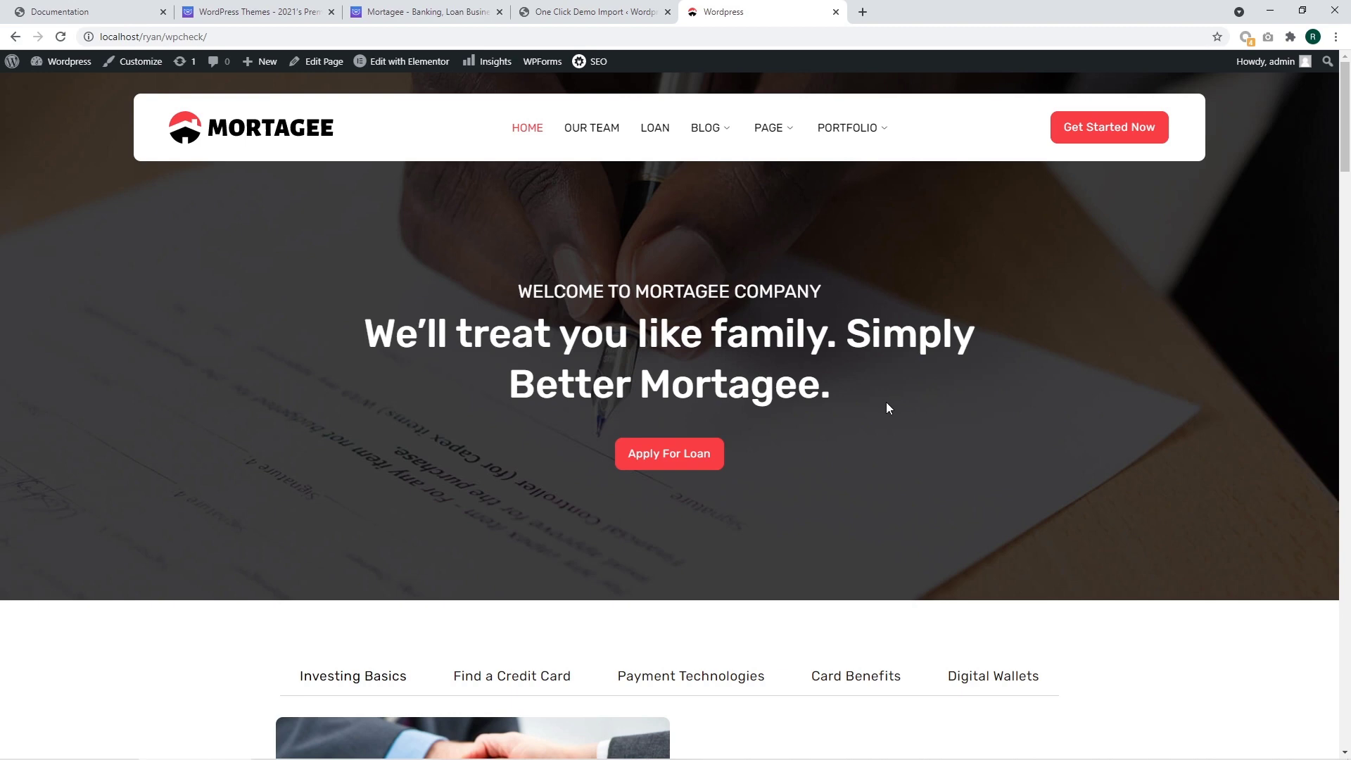
scroll(885, 407, "down", 2)
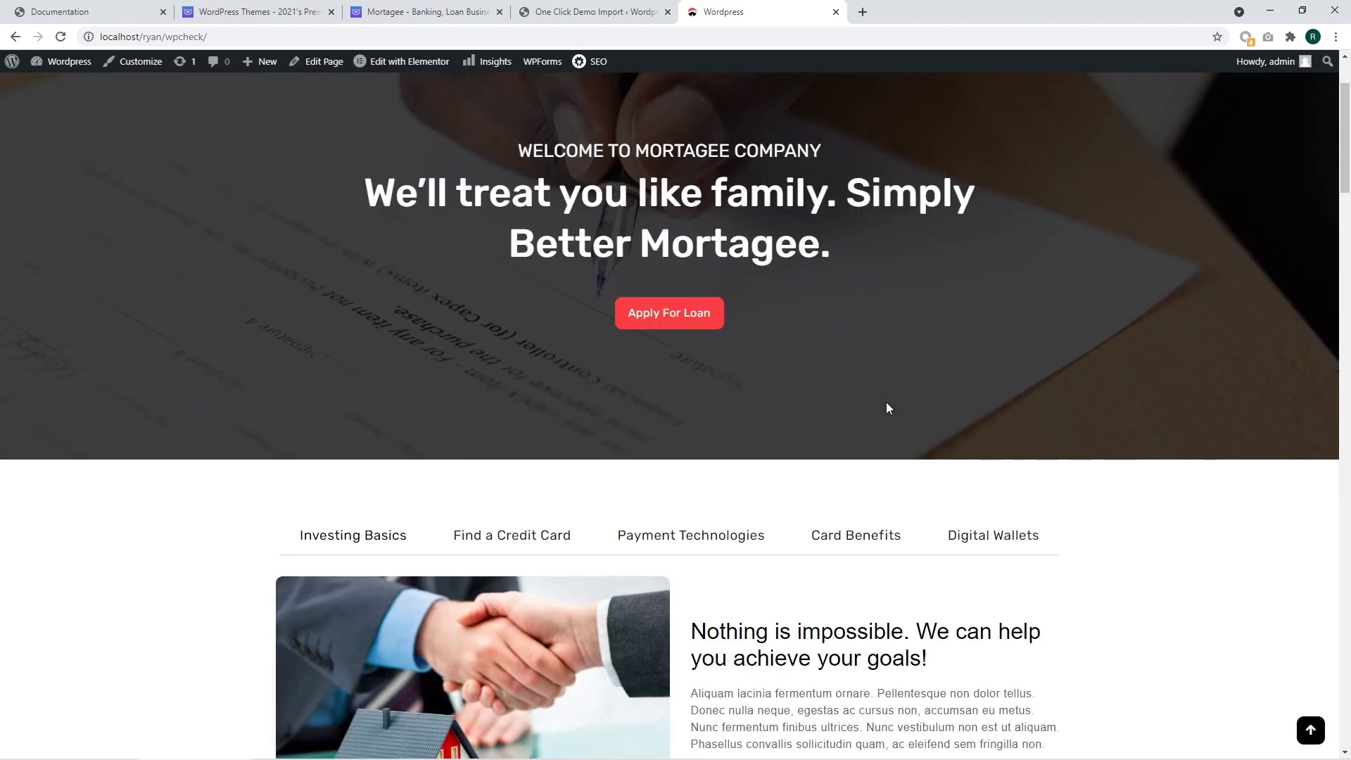
scroll(873, 387, "up", 2)
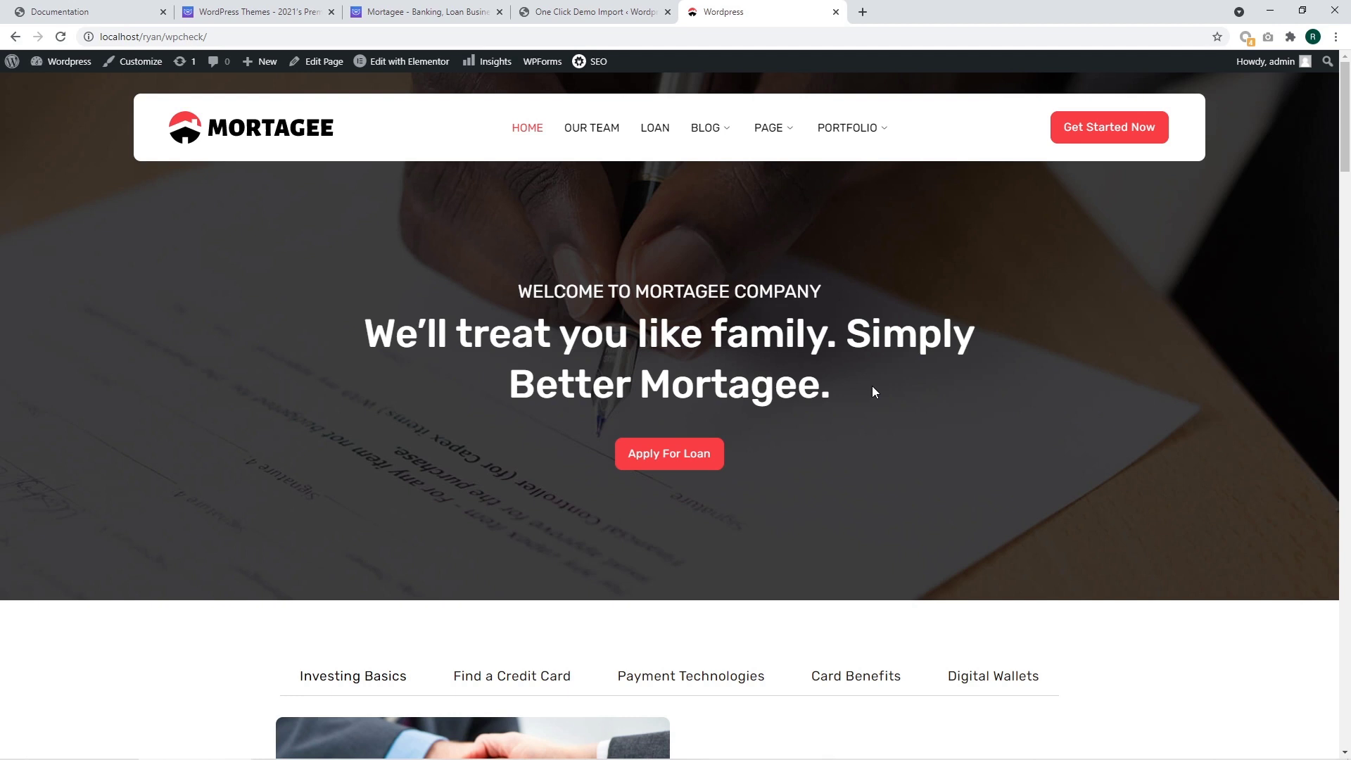
scroll(872, 392, "down", 2)
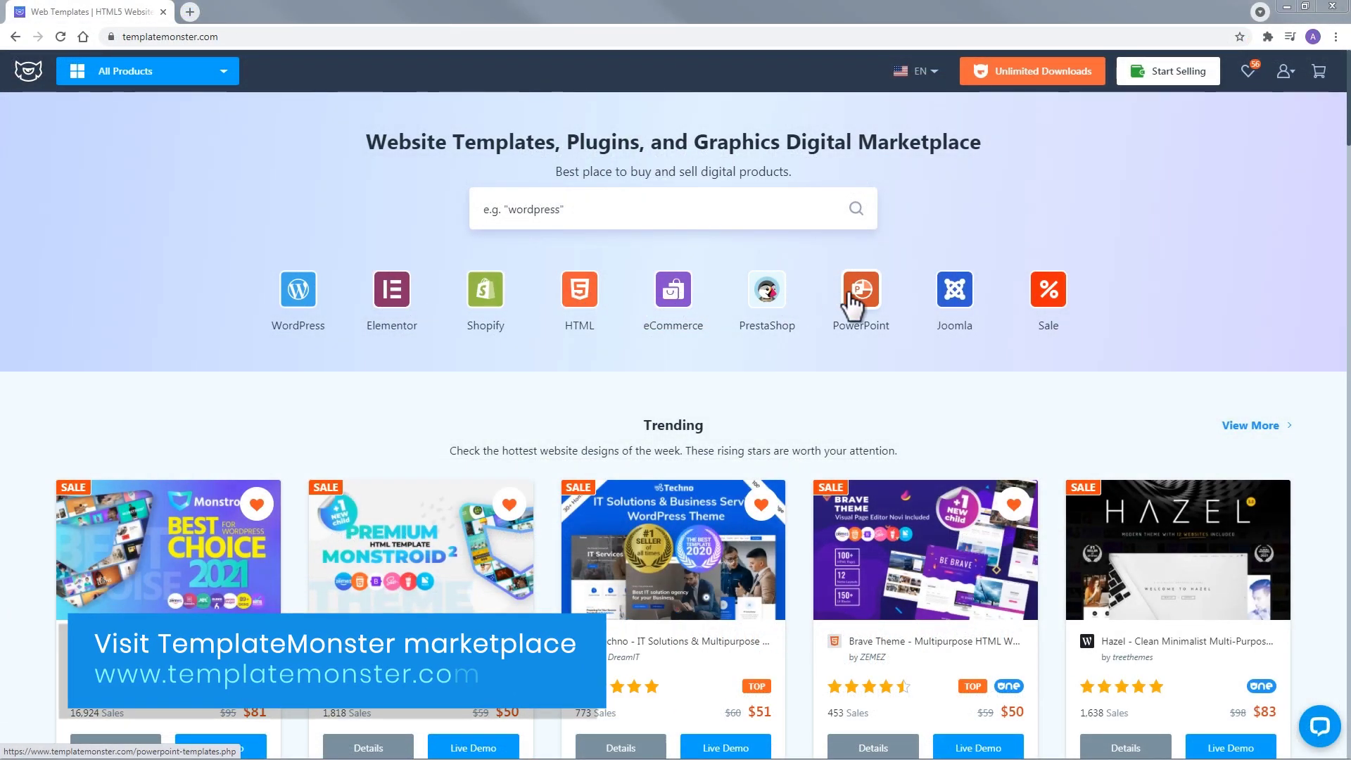
Step: Look through the product categories on templatemonster.com and its home page, from the trending templates down to the customer reviews
left_click(222, 78)
mouse_move(209, 116)
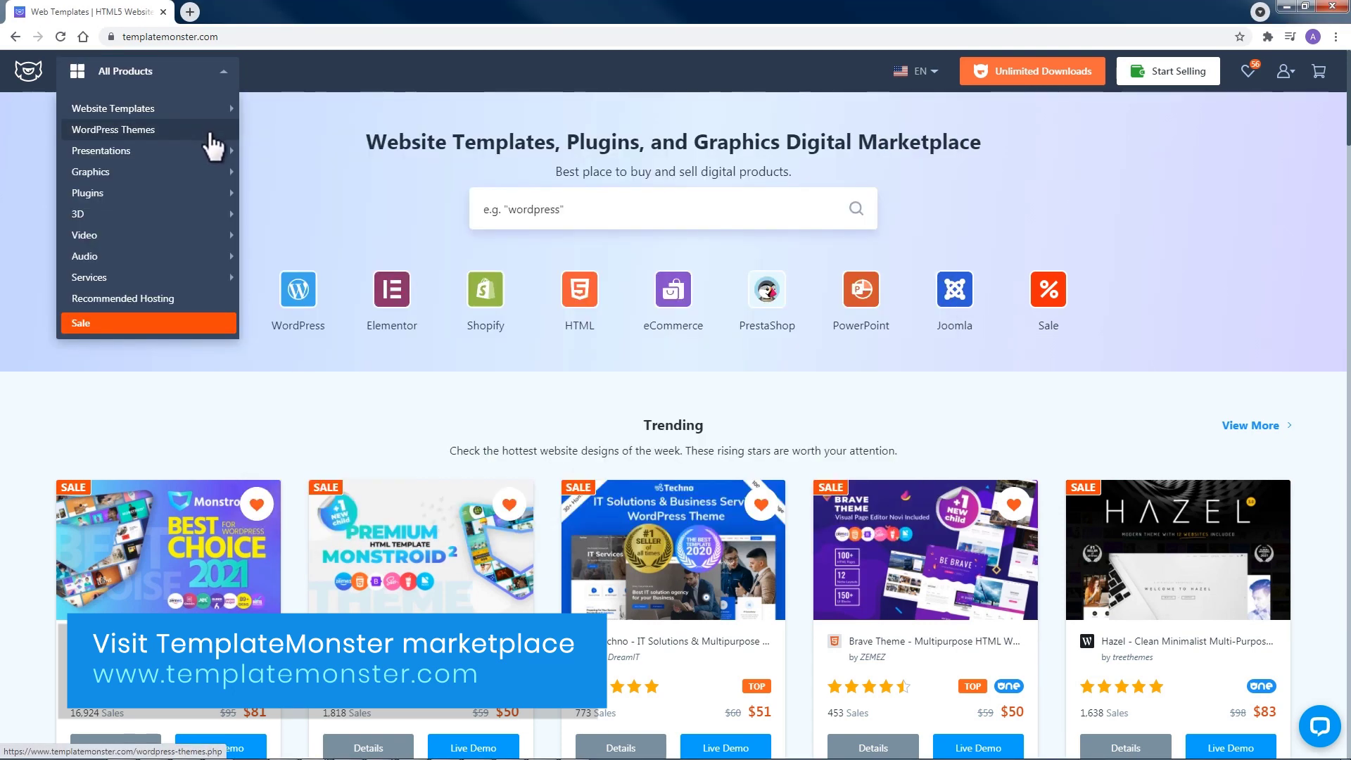
mouse_move(218, 173)
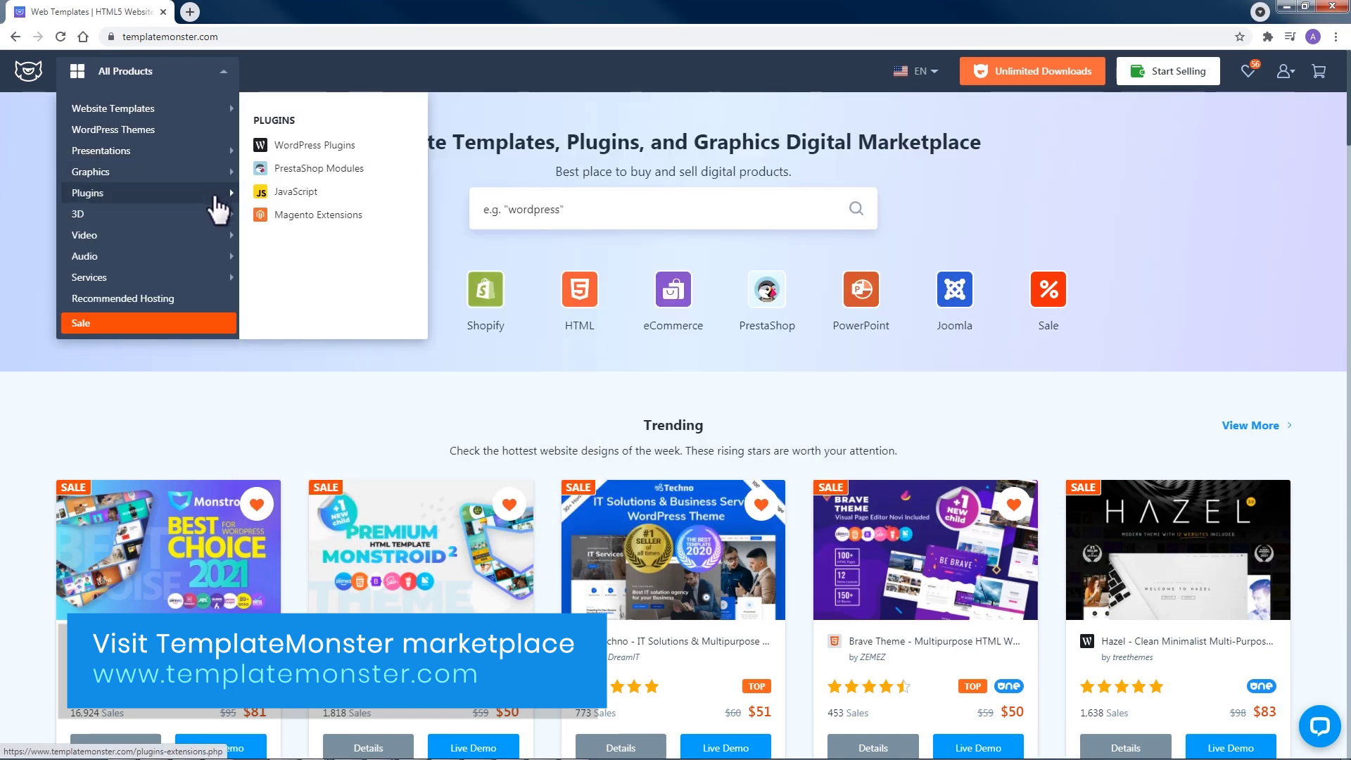
mouse_move(215, 219)
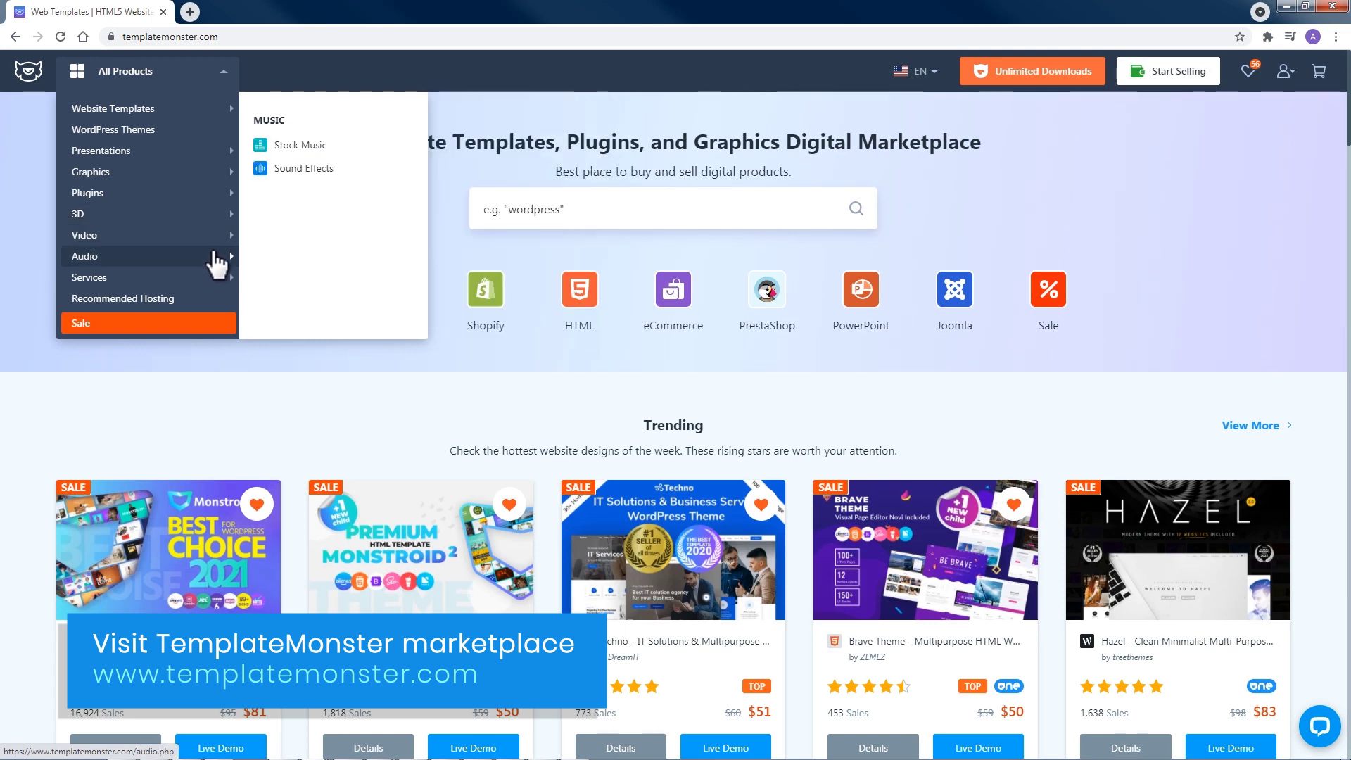
mouse_move(217, 281)
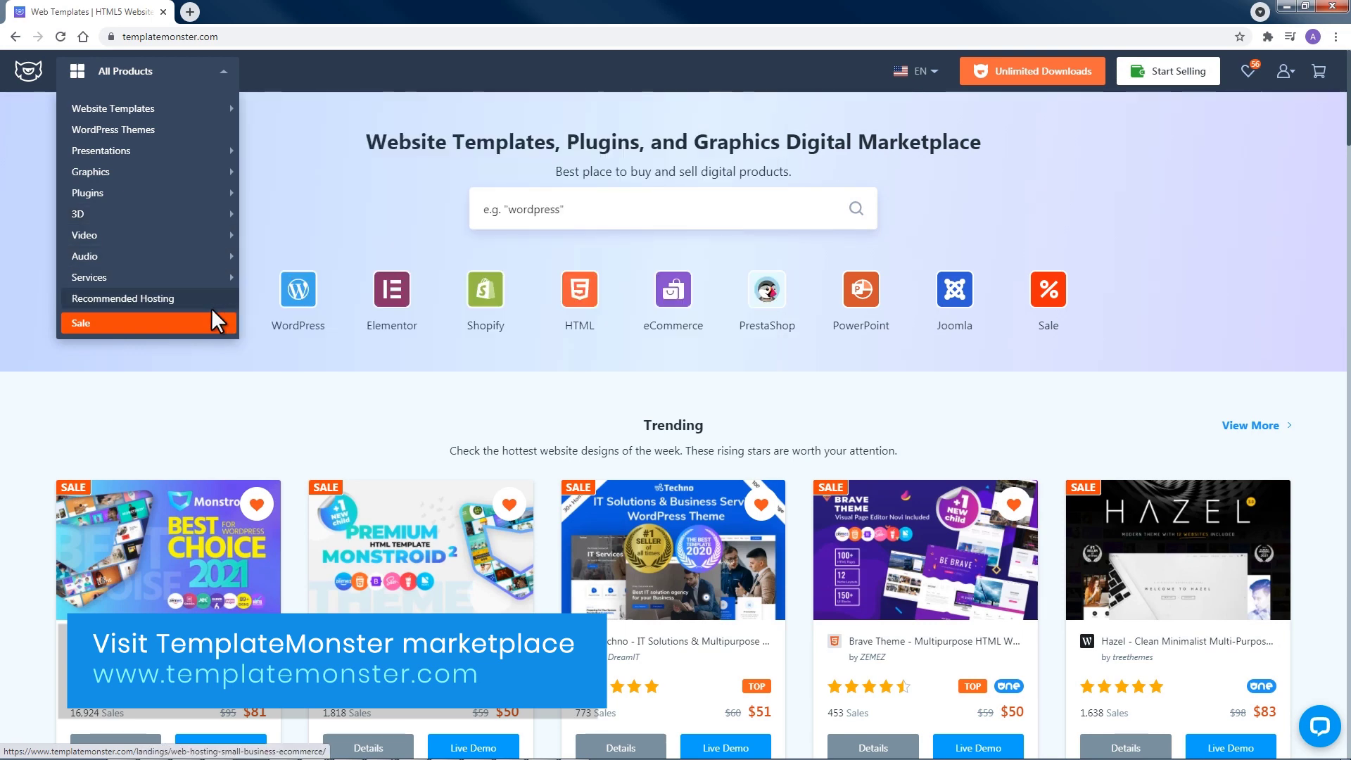
scroll(697, 443, "down", 2)
scroll(1234, 419, "down", 8)
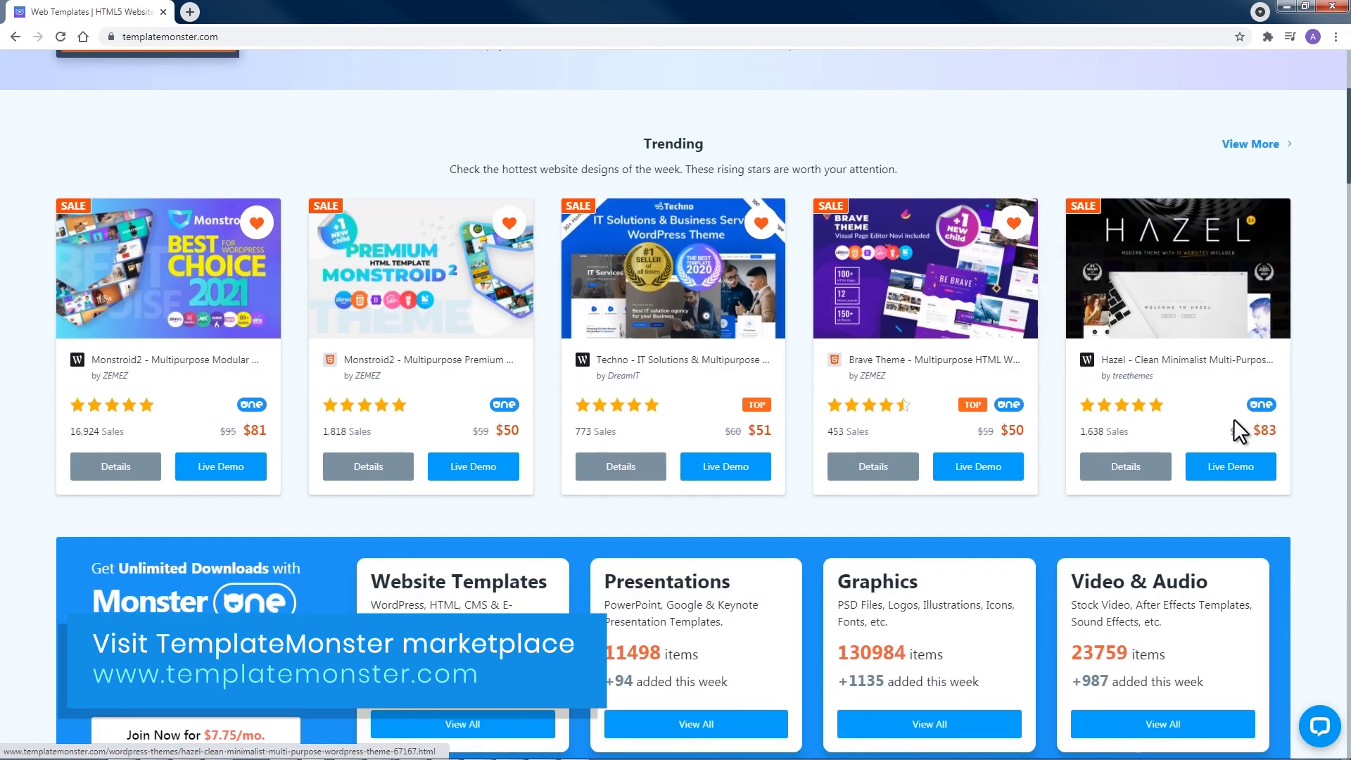
scroll(1120, 423, "down", 12)
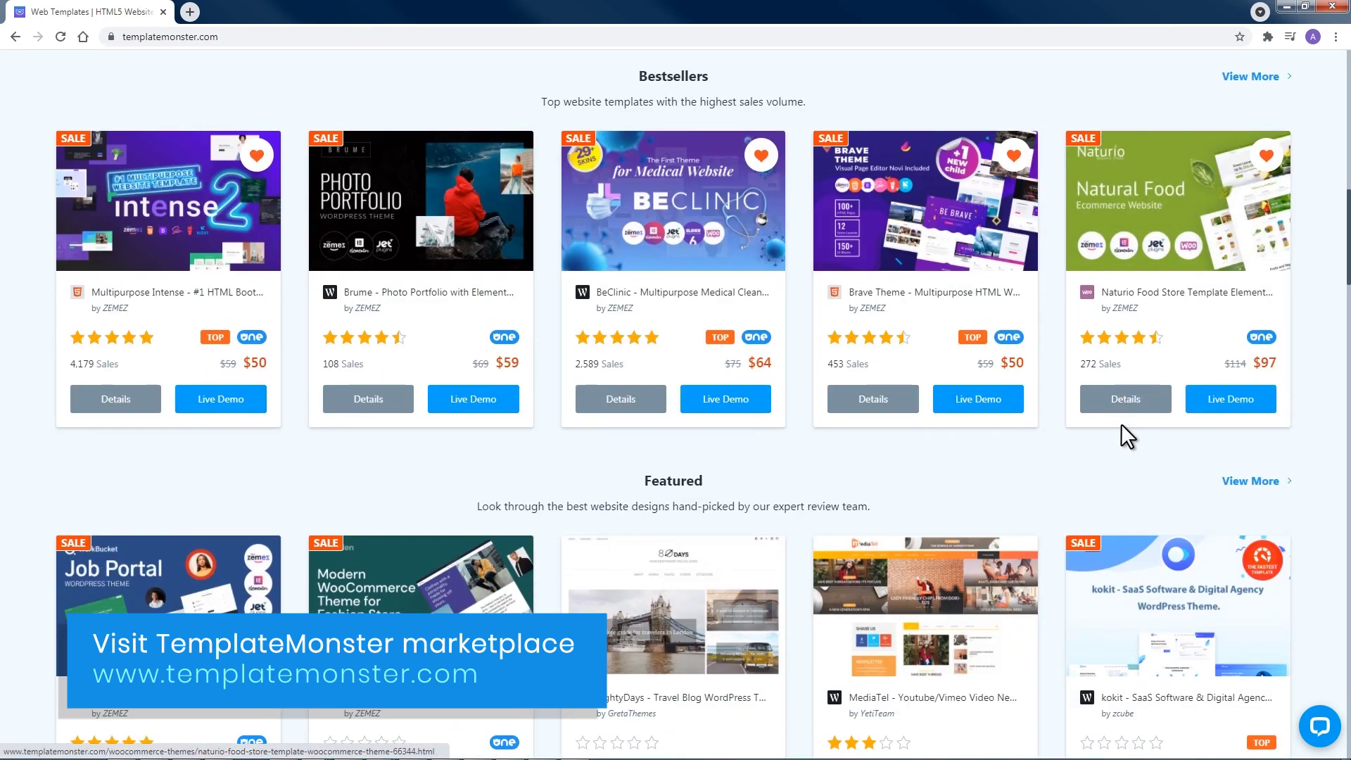
scroll(1121, 425, "down", 10)
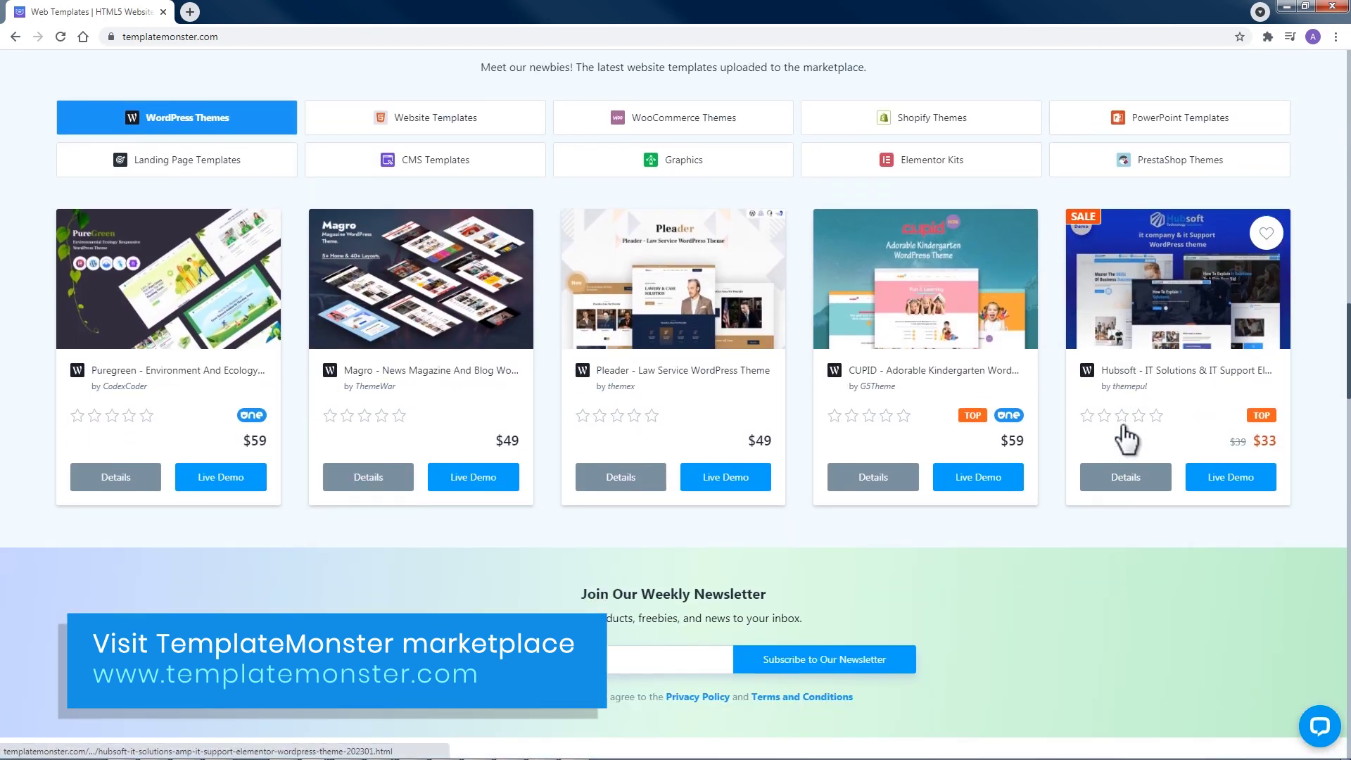
scroll(1121, 425, "down", 8)
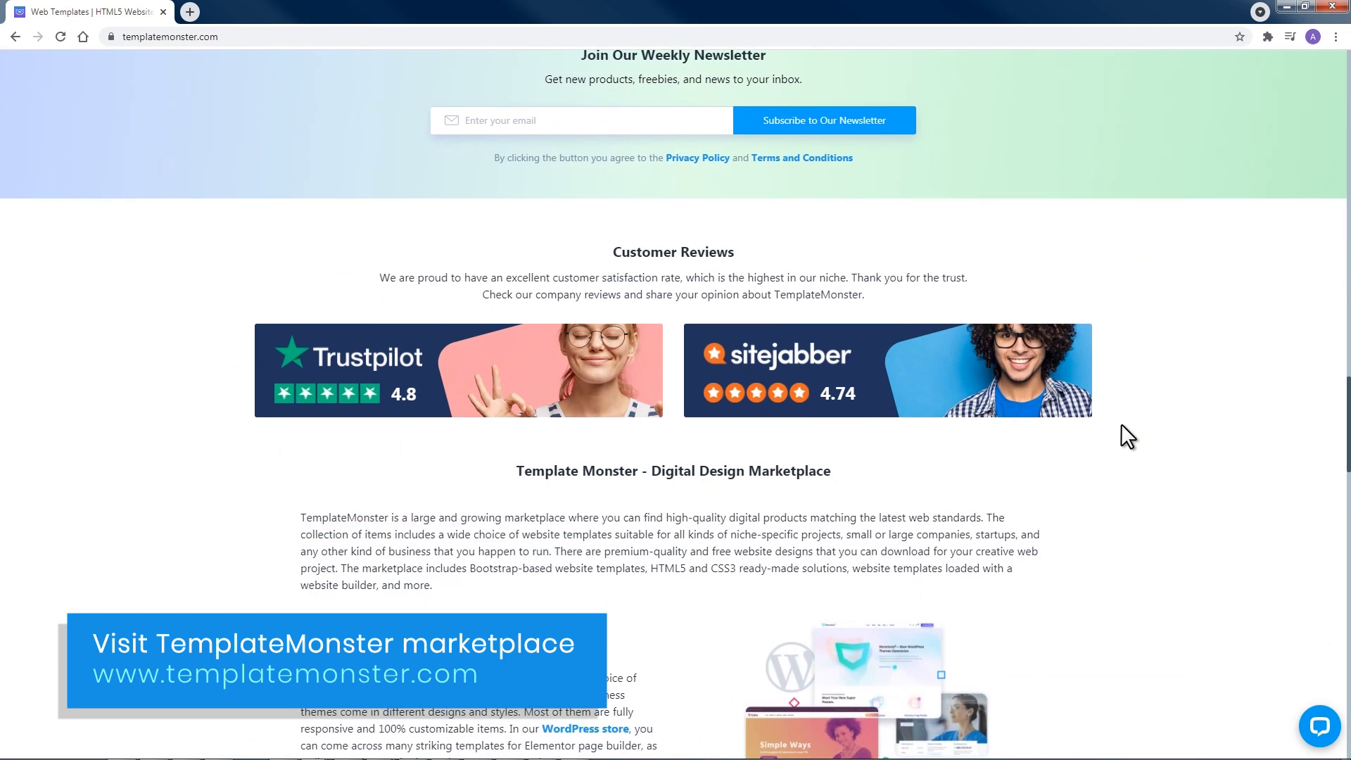
scroll(1121, 423, "down", 2)
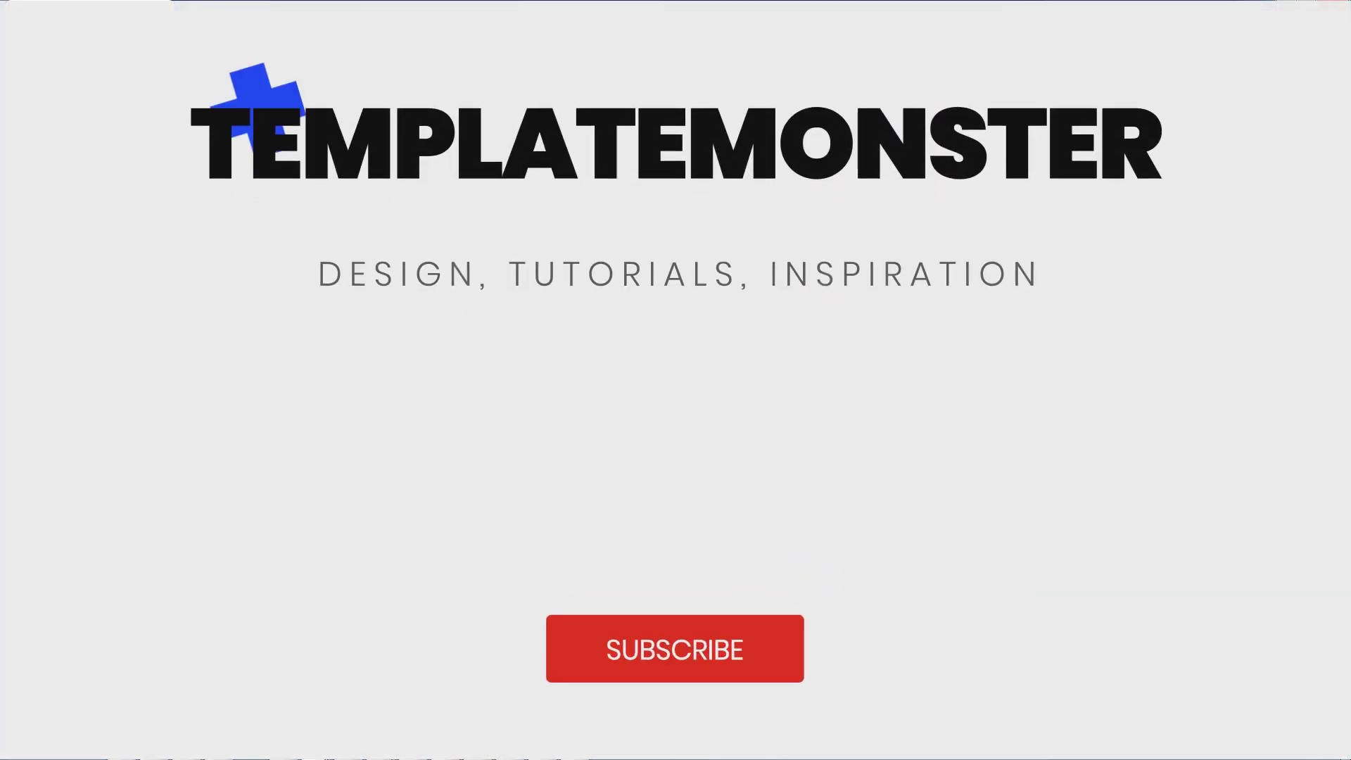